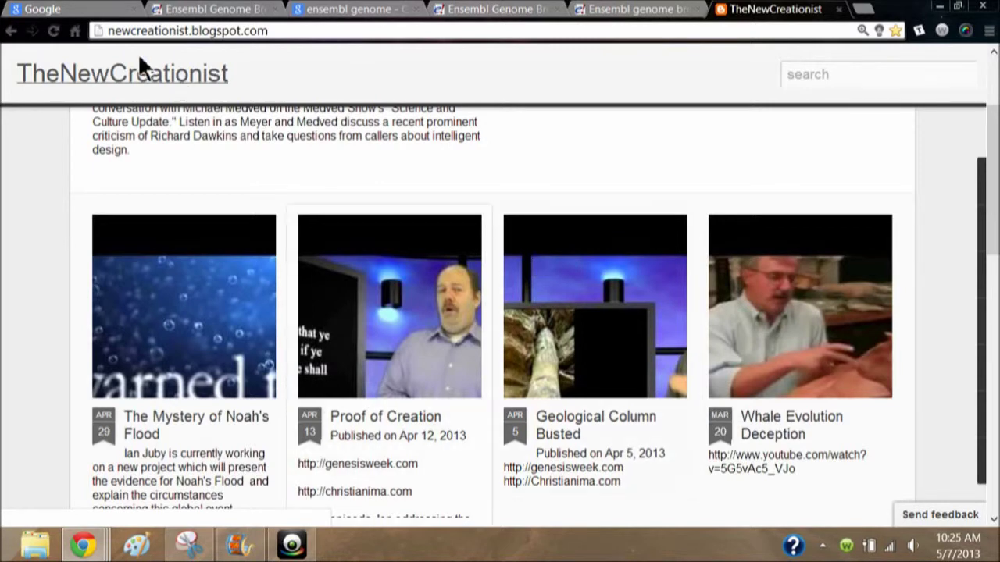
Search Google for "ensembl genome", open the Ensembl Genome Browser site and go to its Human genome page.
{"action": "left_click", "coordinate": [121, 12]}
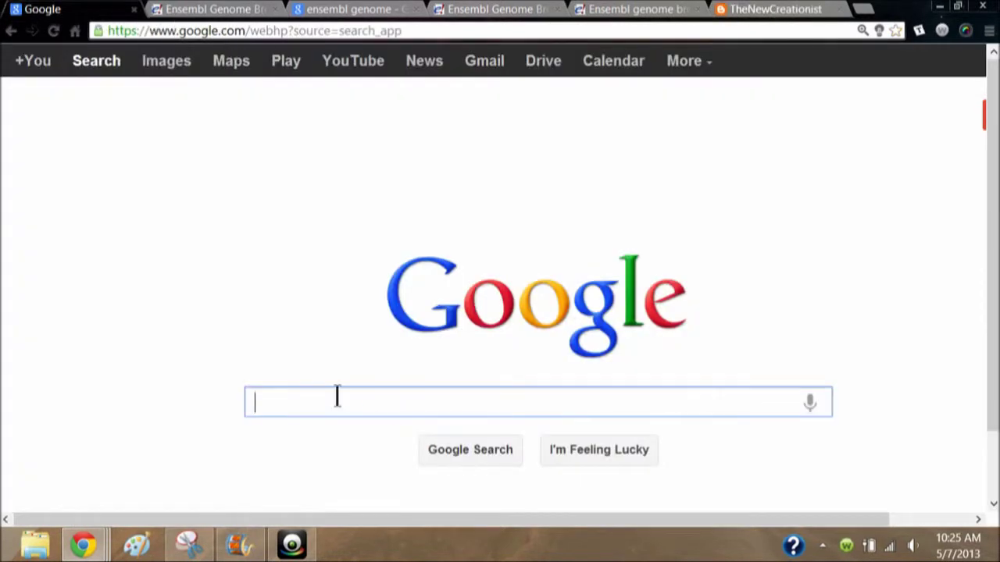
{"action": "type", "text": "ensembl genome"}
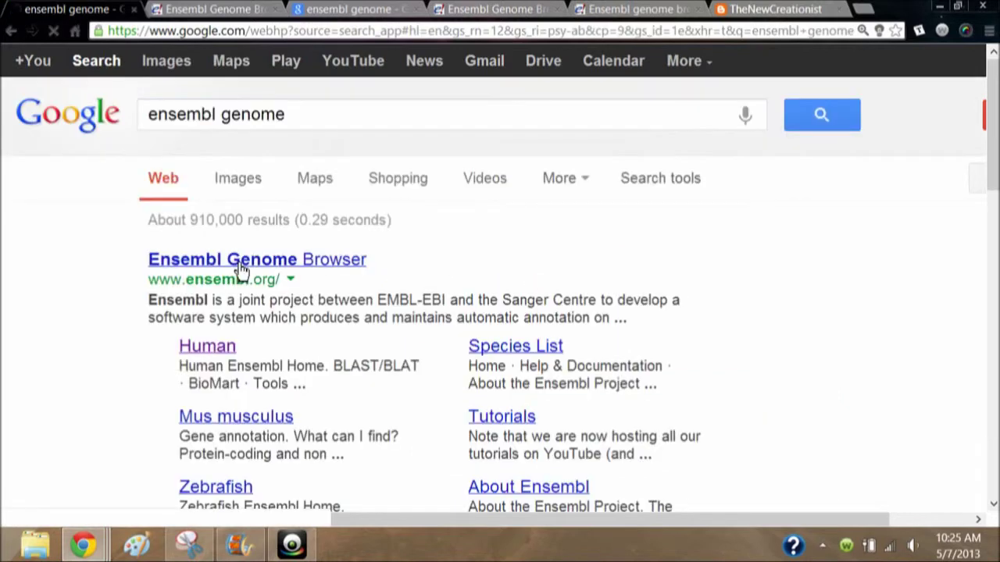
{"action": "left_click", "coordinate": [241, 266]}
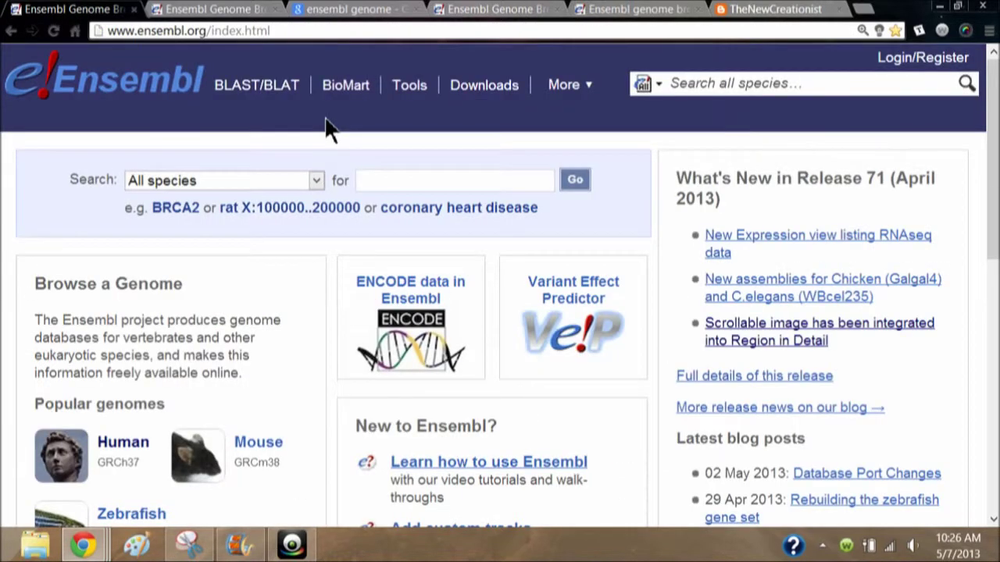
{"action": "left_click", "coordinate": [118, 451]}
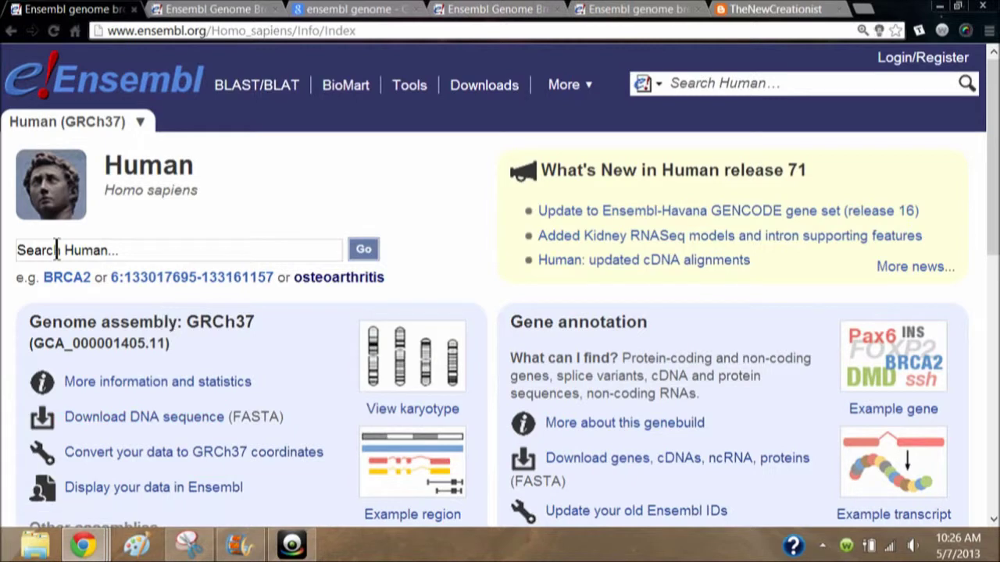
{"action": "left_click", "coordinate": [117, 250]}
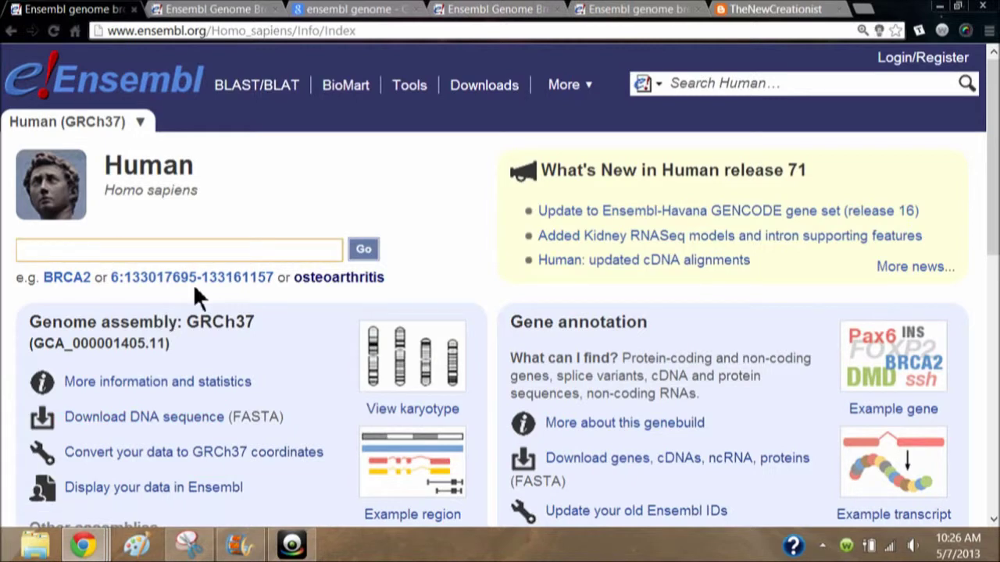
{"action": "type", "text": "coronary h"}
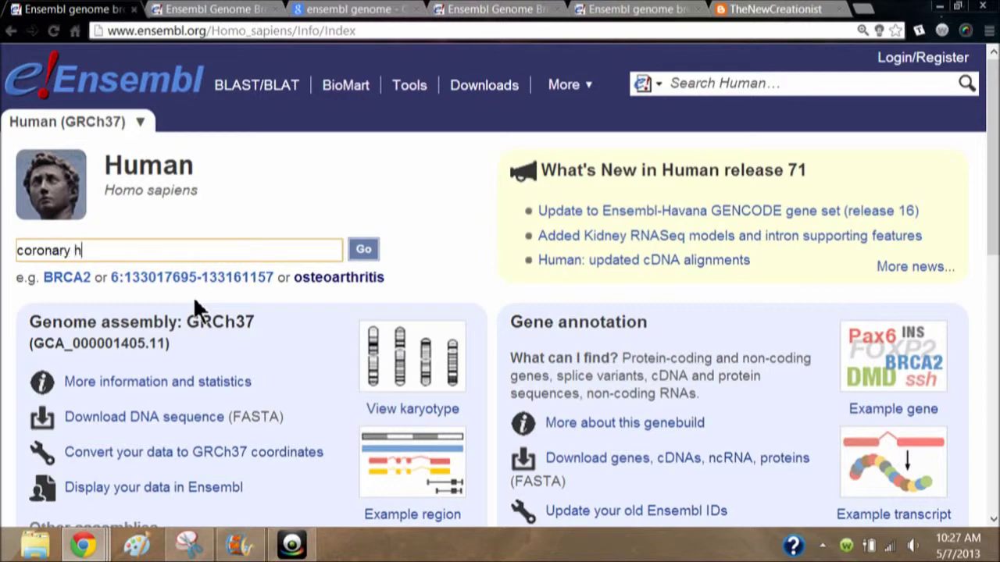
{"action": "type", "text": "eart disease"}
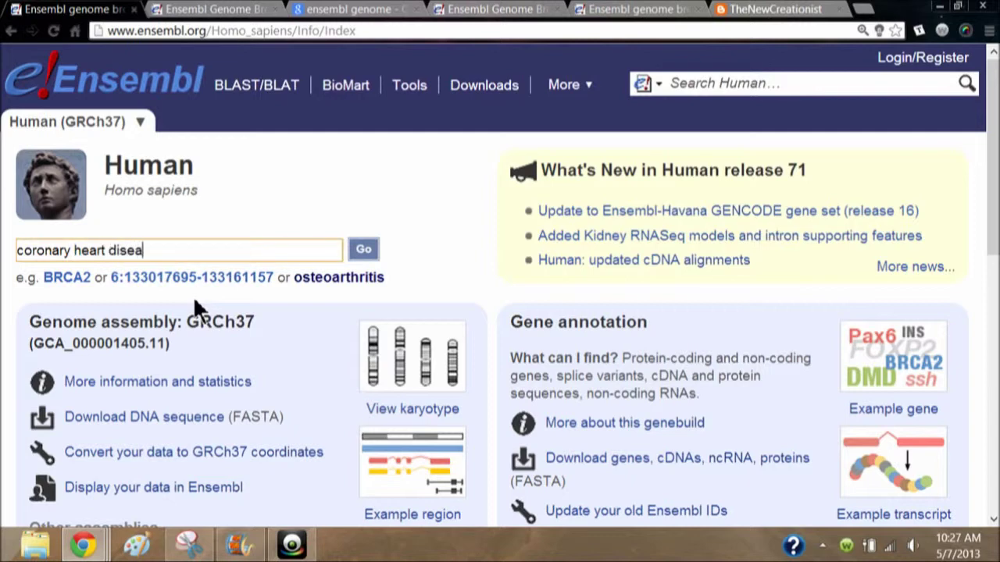
{"action": "key", "text": "Return"}
{"action": "type", "text": "diabete"}
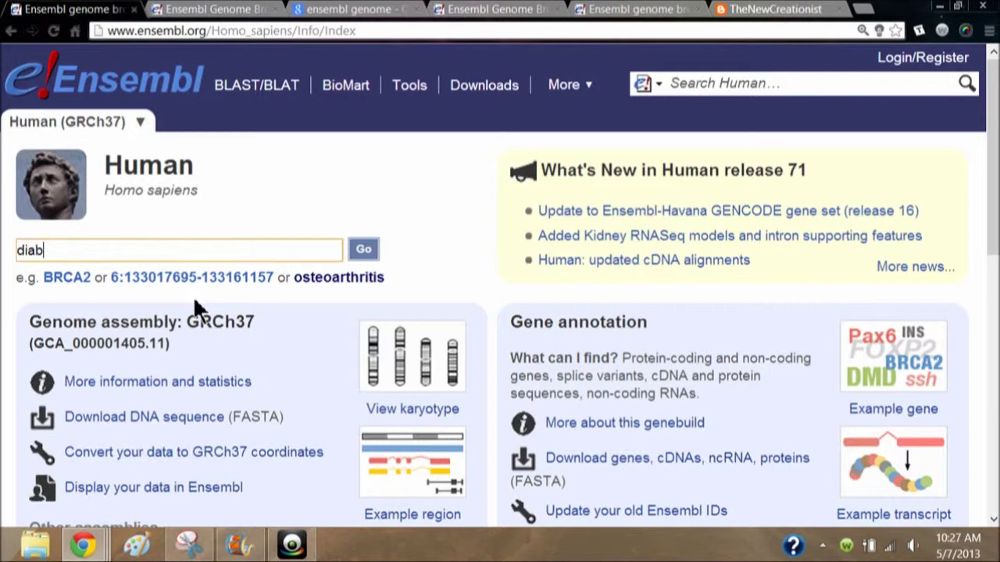
{"action": "type", "text": "s"}
{"action": "key", "text": "BackSpace"}
{"action": "key", "text": "BackSpace"}
{"action": "key", "text": "BackSpace"}
{"action": "key", "text": "BackSpace"}
{"action": "key", "text": "BackSpace"}
{"action": "key", "text": "BackSpace"}
{"action": "key", "text": "BackSpace"}
{"action": "key", "text": "BackSpace"}
{"action": "type", "text": "glaucoma"}
{"action": "key", "text": "BackSpace"}
{"action": "key", "text": "BackSpace"}
{"action": "key", "text": "BackSpace"}
{"action": "key", "text": "BackSpace"}
{"action": "key", "text": "BackSpace"}
{"action": "key", "text": "BackSpace"}
{"action": "key", "text": "BackSpace"}
{"action": "key", "text": "BackSpace"}
Run the example search for osteoarthritis in the human genome and list the matching human genes.
{"action": "left_click", "coordinate": [329, 293]}
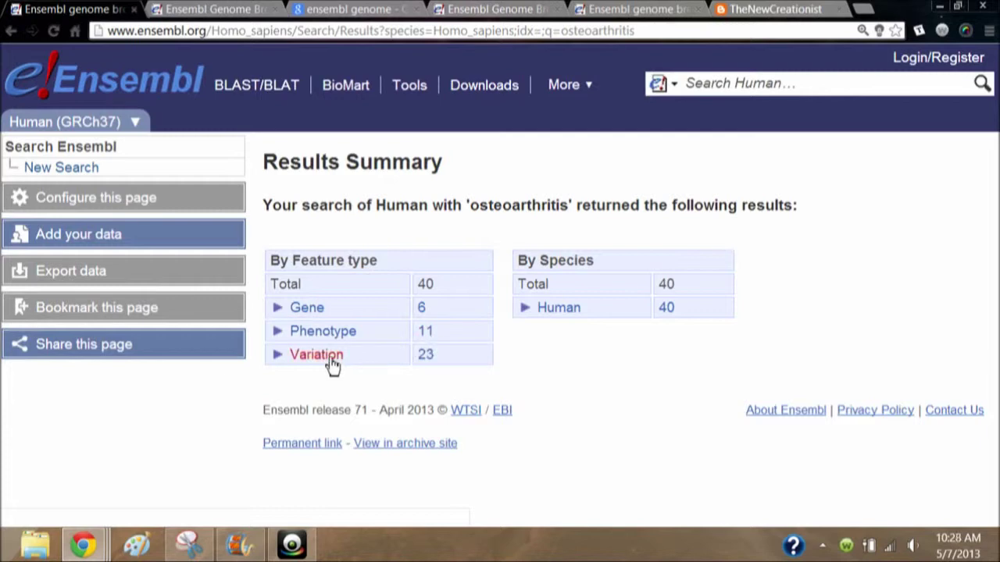
{"action": "left_click", "coordinate": [307, 308]}
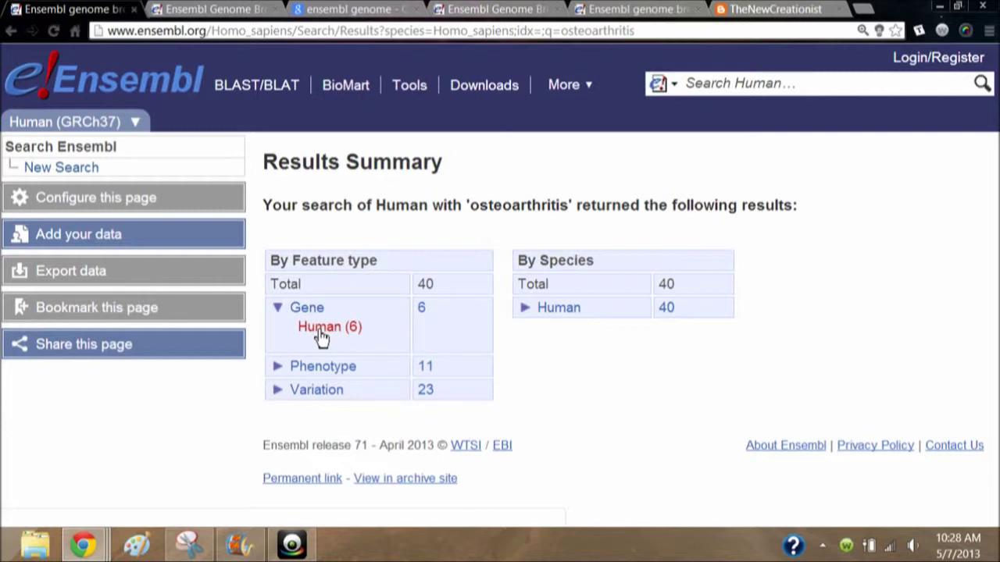
{"action": "left_click", "coordinate": [323, 335]}
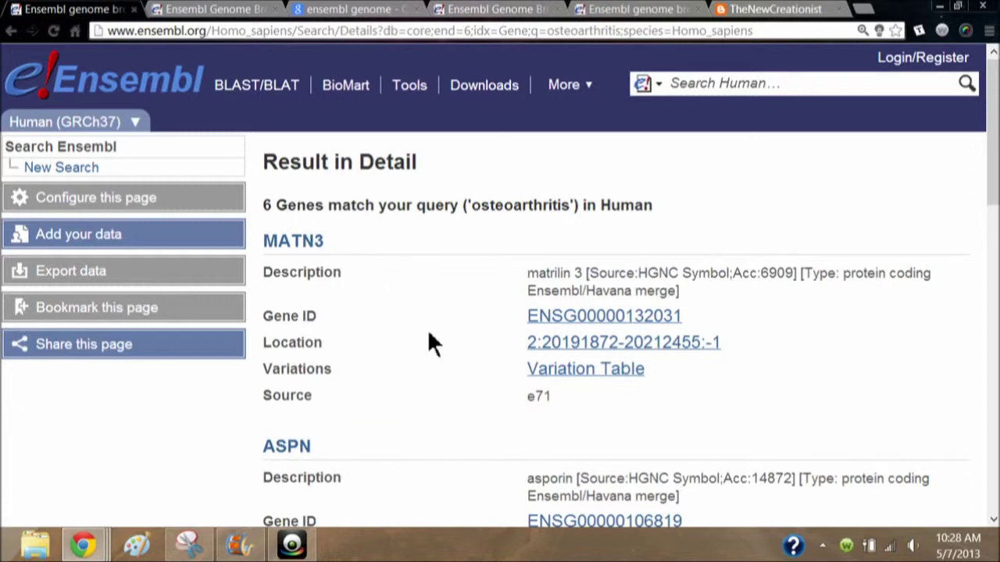
{"action": "left_click", "coordinate": [294, 242]}
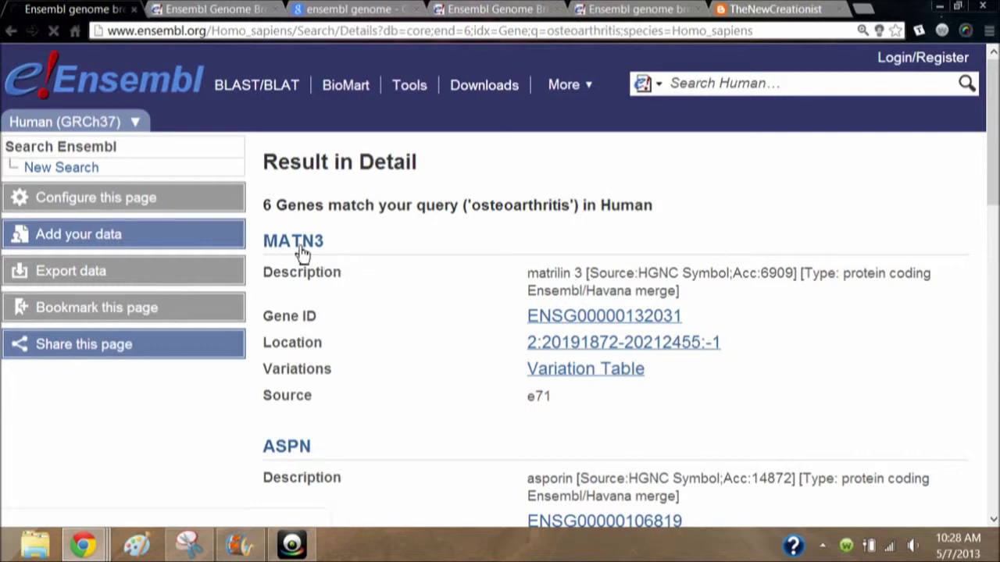
{"action": "left_click", "coordinate": [582, 316]}
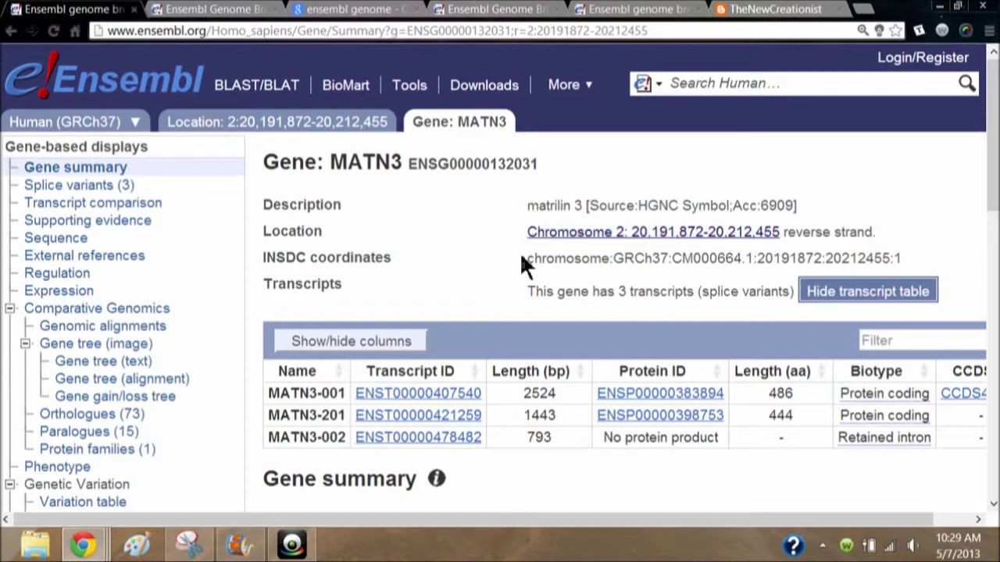
{"action": "scroll", "coordinate": [414, 263], "scroll_direction": "down", "scroll_amount": 3}
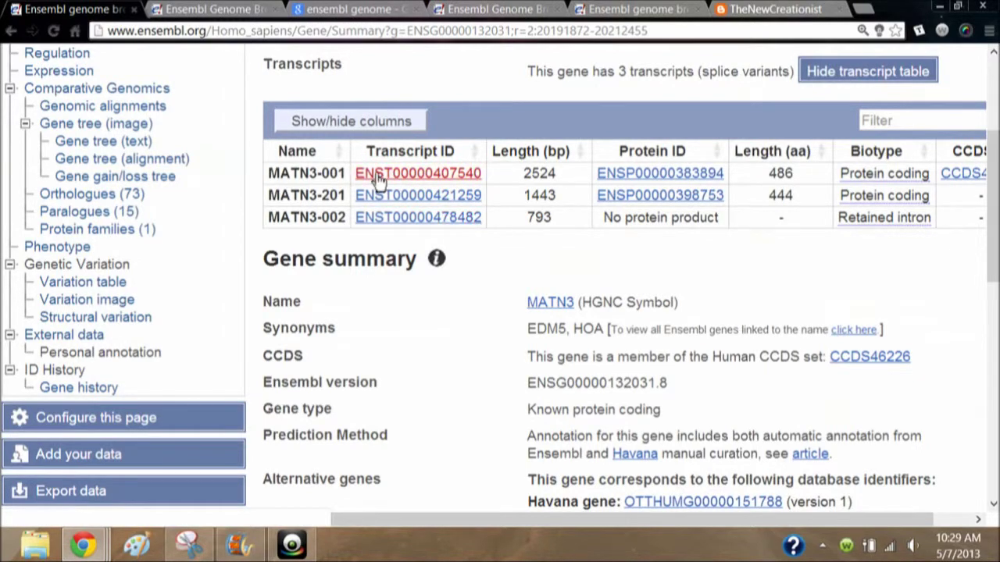
{"action": "scroll", "coordinate": [375, 178], "scroll_direction": "up", "scroll_amount": 3}
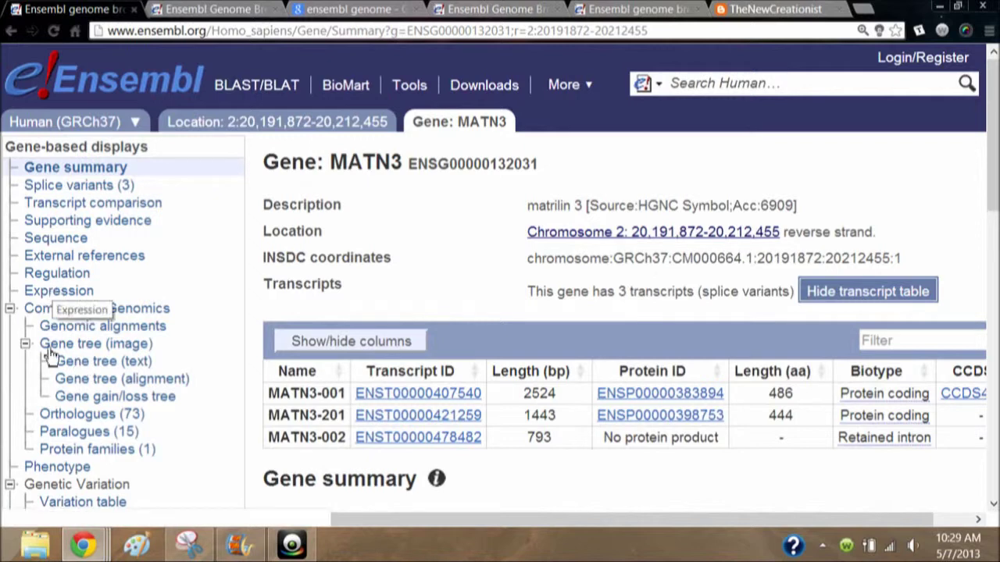
{"action": "left_click", "coordinate": [64, 422]}
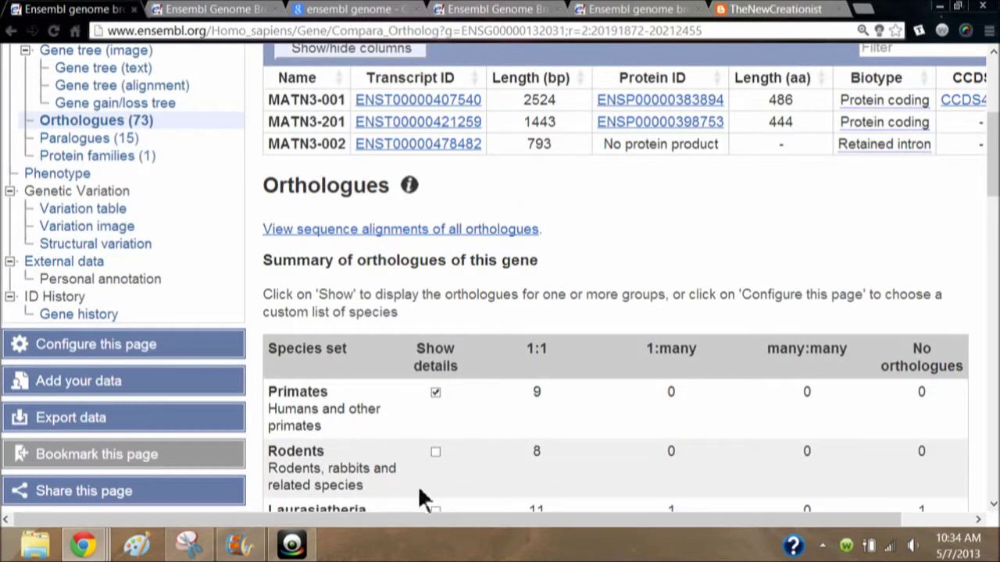
Examine the MATN3 primate orthologues table, comparing the target and query percent identity of each species with human.
{"action": "left_click_drag", "start_coordinate": [412, 522], "coordinate": [574, 518]}
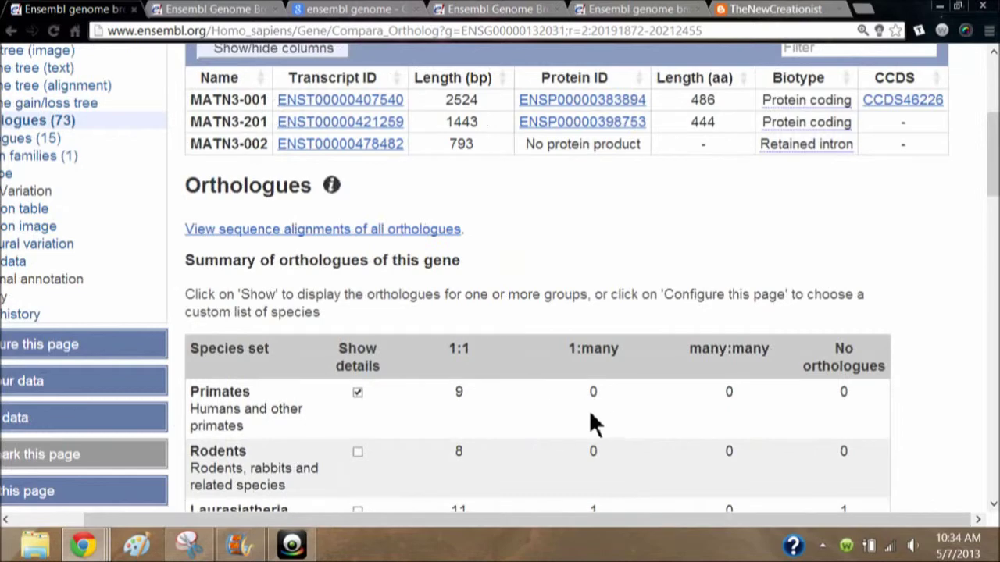
{"action": "scroll", "coordinate": [602, 414], "scroll_direction": "down", "scroll_amount": 2}
{"action": "scroll", "coordinate": [588, 409], "scroll_direction": "down", "scroll_amount": 7}
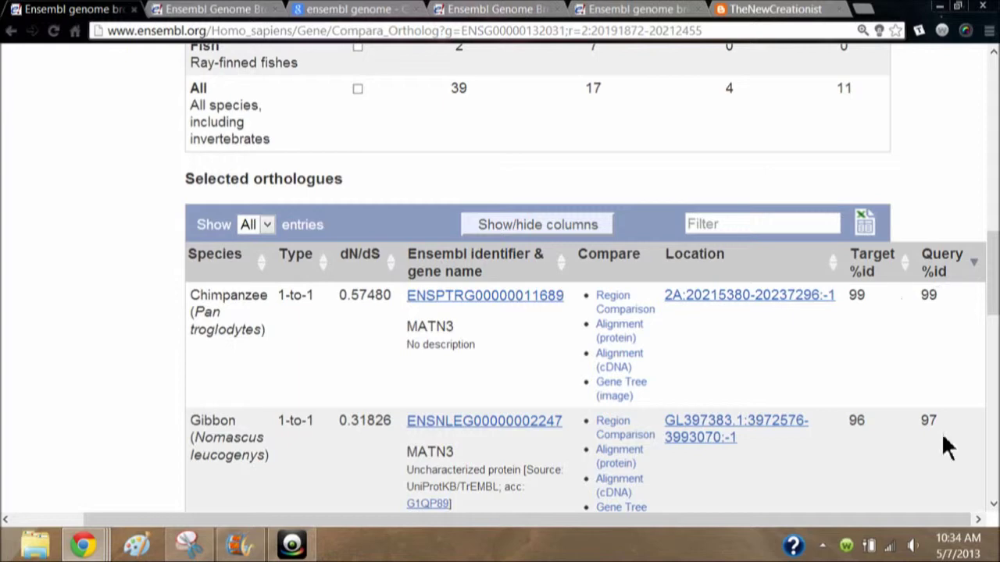
{"action": "scroll", "coordinate": [937, 437], "scroll_direction": "down", "scroll_amount": 1}
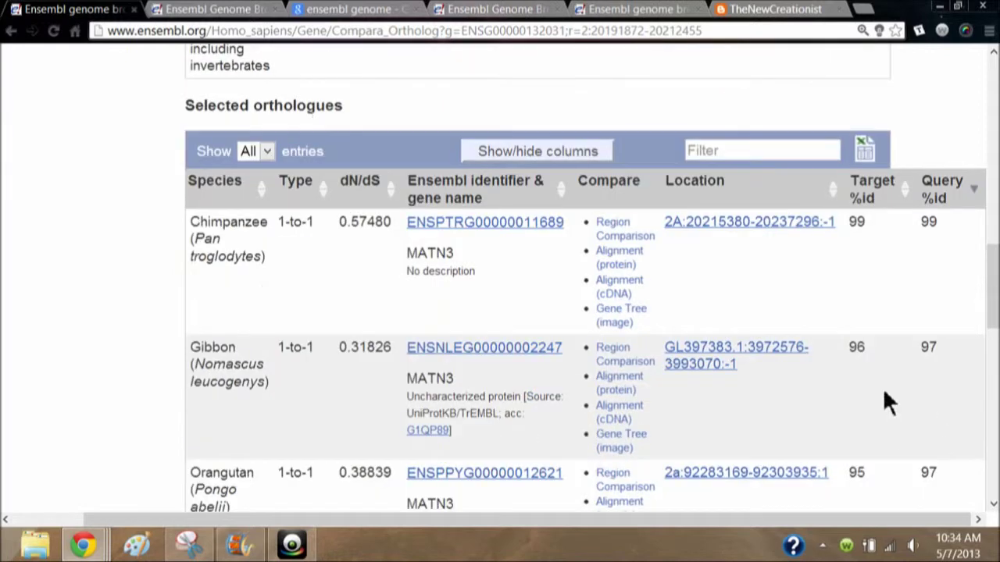
{"action": "scroll", "coordinate": [941, 469], "scroll_direction": "down", "scroll_amount": 1}
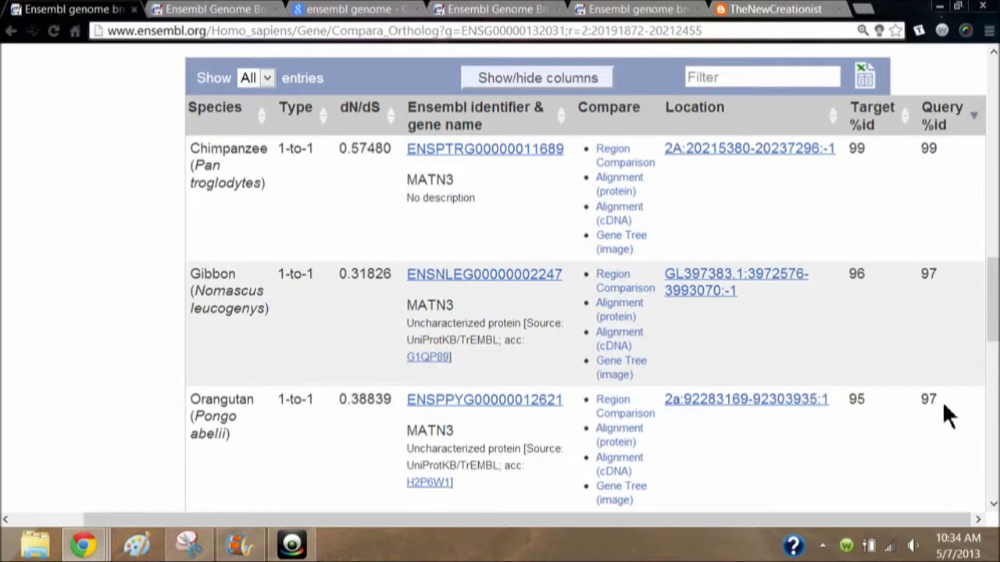
{"action": "scroll", "coordinate": [942, 414], "scroll_direction": "down", "scroll_amount": 2}
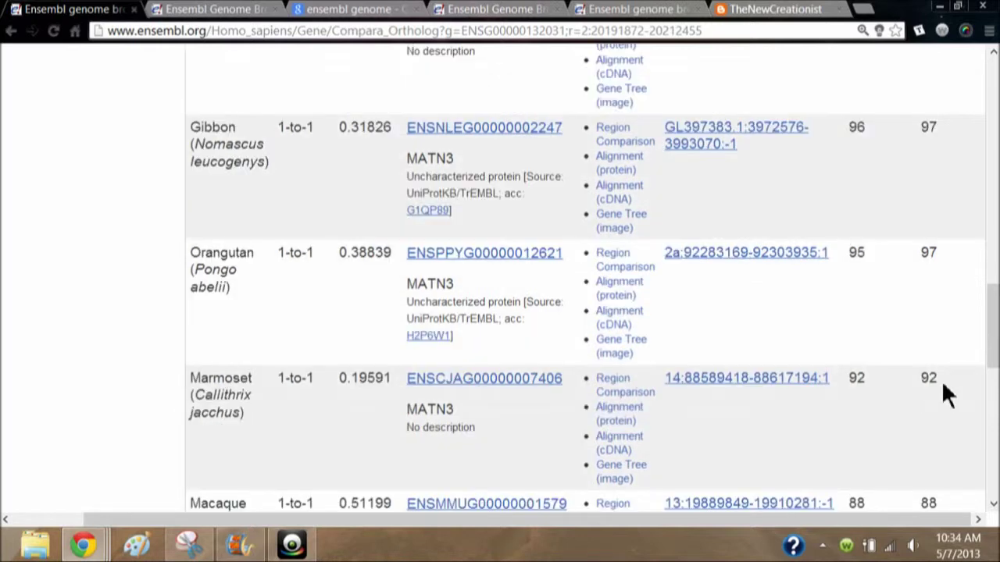
{"action": "scroll", "coordinate": [942, 390], "scroll_direction": "down", "scroll_amount": 1}
{"action": "scroll", "coordinate": [939, 436], "scroll_direction": "down", "scroll_amount": 2}
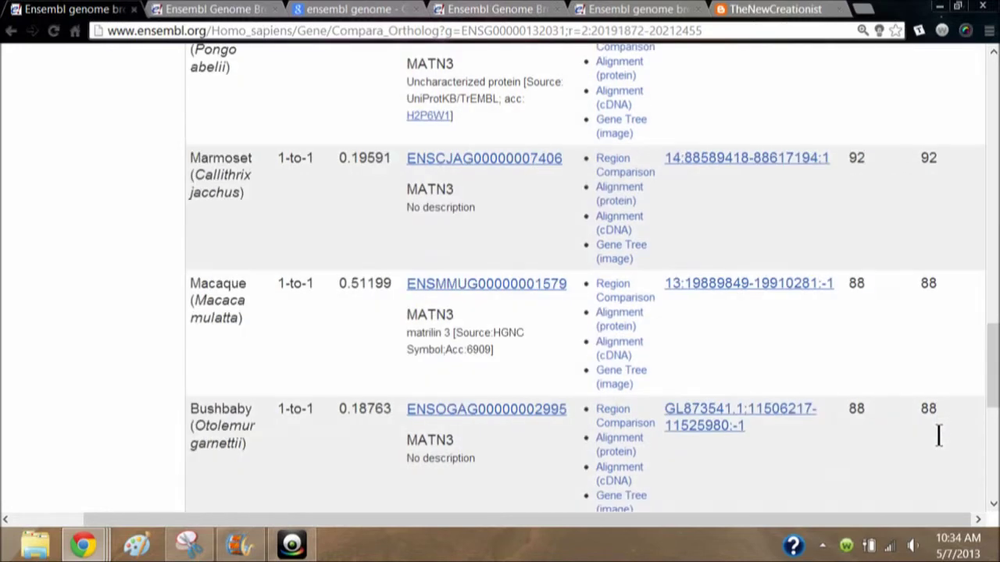
{"action": "scroll", "coordinate": [937, 434], "scroll_direction": "down", "scroll_amount": 2}
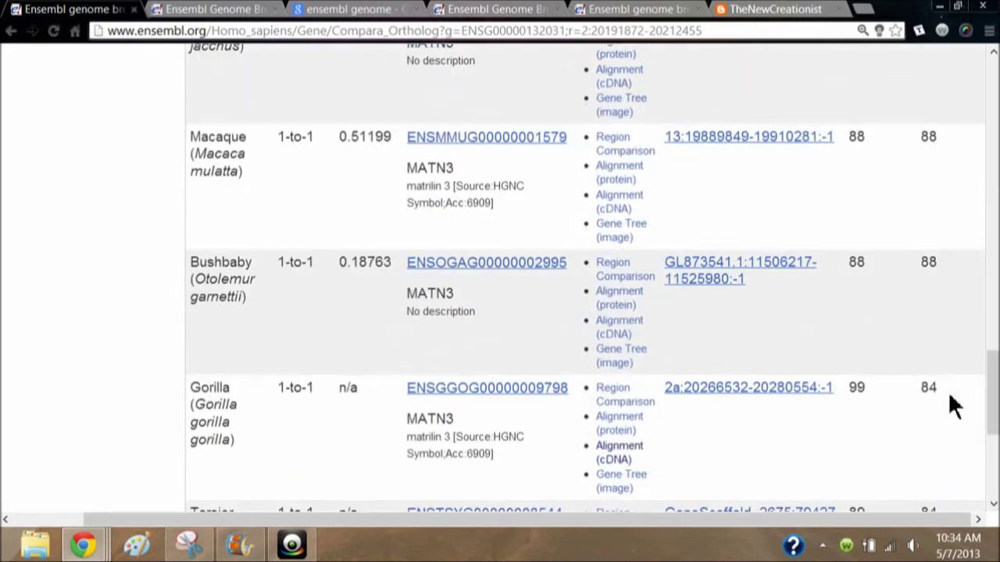
{"action": "scroll", "coordinate": [940, 395], "scroll_direction": "down", "scroll_amount": 1}
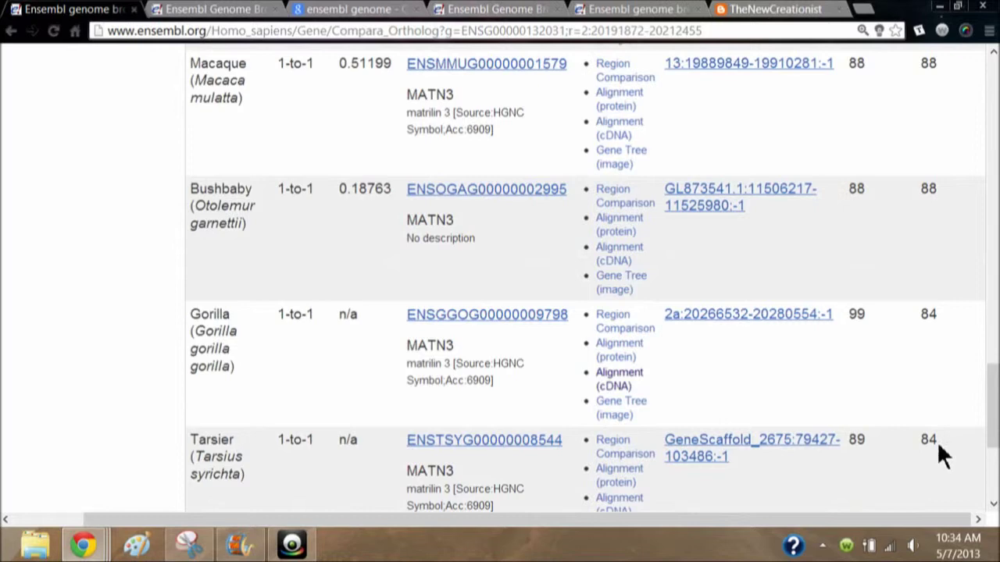
{"action": "scroll", "coordinate": [941, 453], "scroll_direction": "down", "scroll_amount": 1}
{"action": "scroll", "coordinate": [940, 453], "scroll_direction": "down", "scroll_amount": 2}
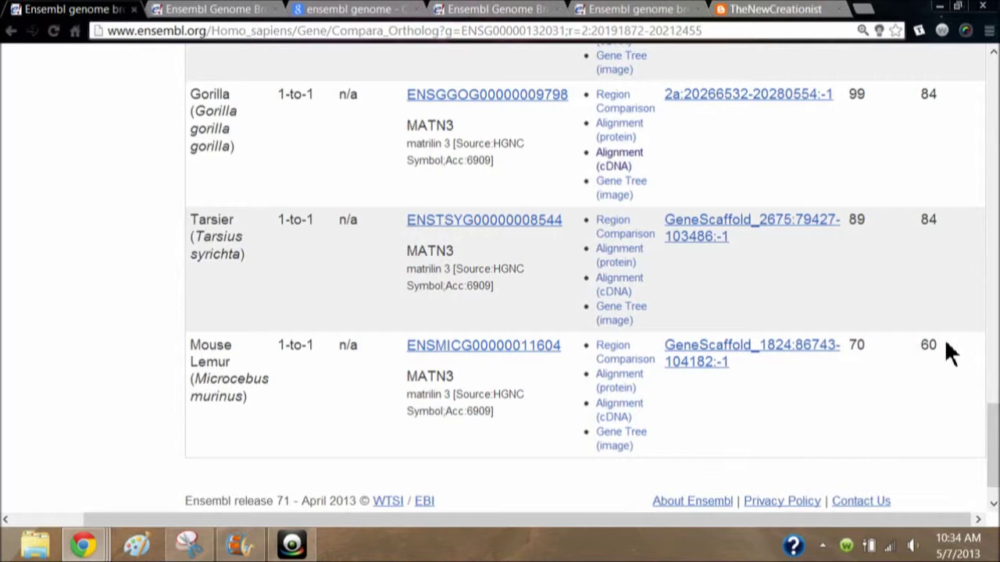
{"action": "scroll", "coordinate": [944, 352], "scroll_direction": "up", "scroll_amount": 10}
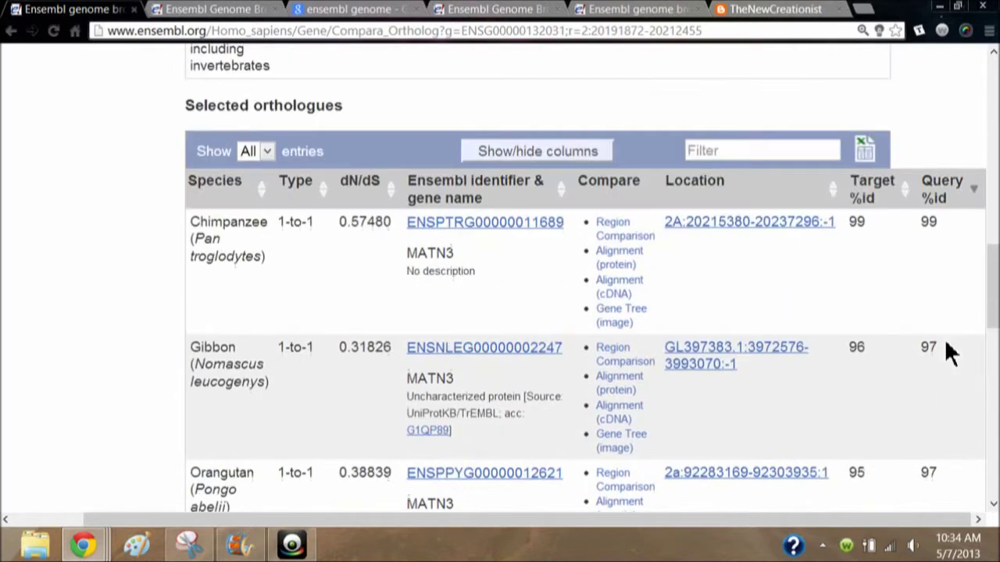
{"action": "scroll", "coordinate": [946, 344], "scroll_direction": "up", "scroll_amount": 3}
{"action": "scroll", "coordinate": [948, 351], "scroll_direction": "down", "scroll_amount": 4}
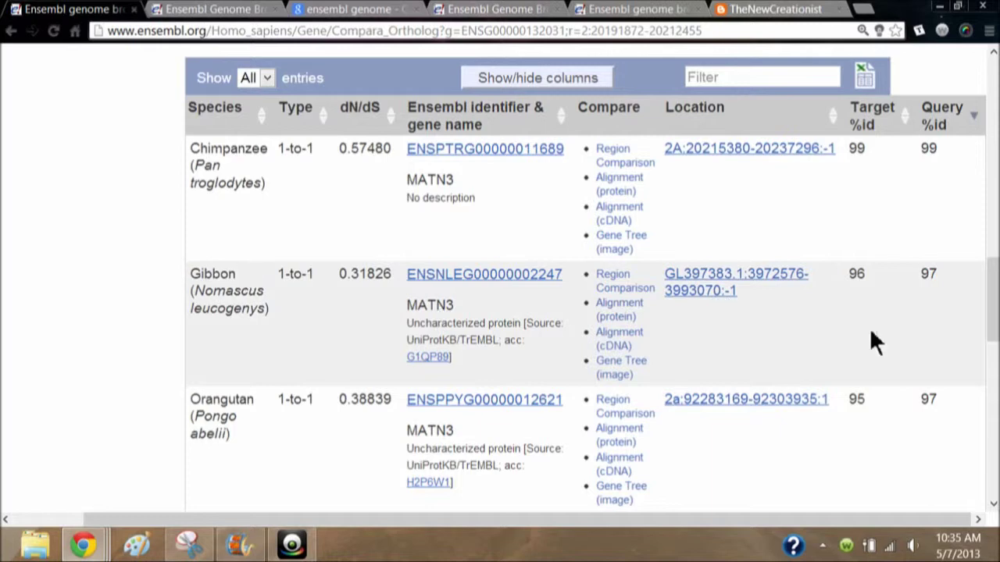
Open the protein alignment between human MATN3 and its Mouse Lemur orthologue.
{"action": "scroll", "coordinate": [872, 344], "scroll_direction": "down", "scroll_amount": 10}
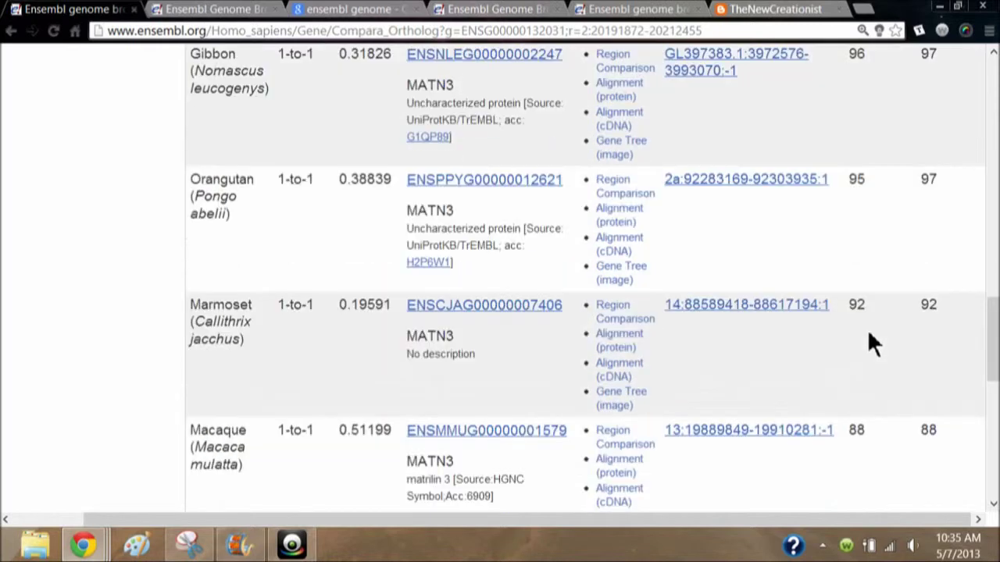
{"action": "scroll", "coordinate": [868, 334], "scroll_direction": "down", "scroll_amount": 3}
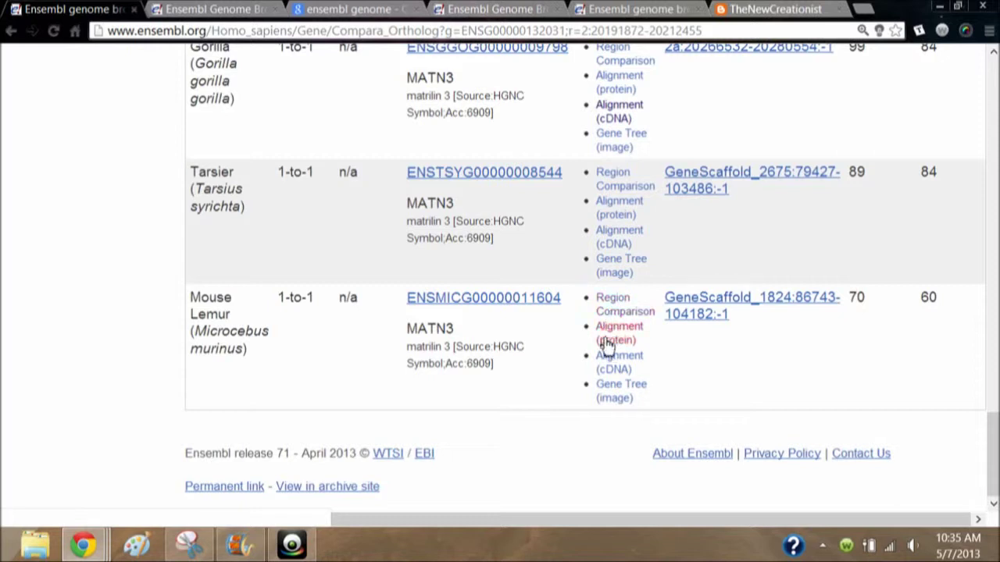
{"action": "left_click", "coordinate": [609, 344]}
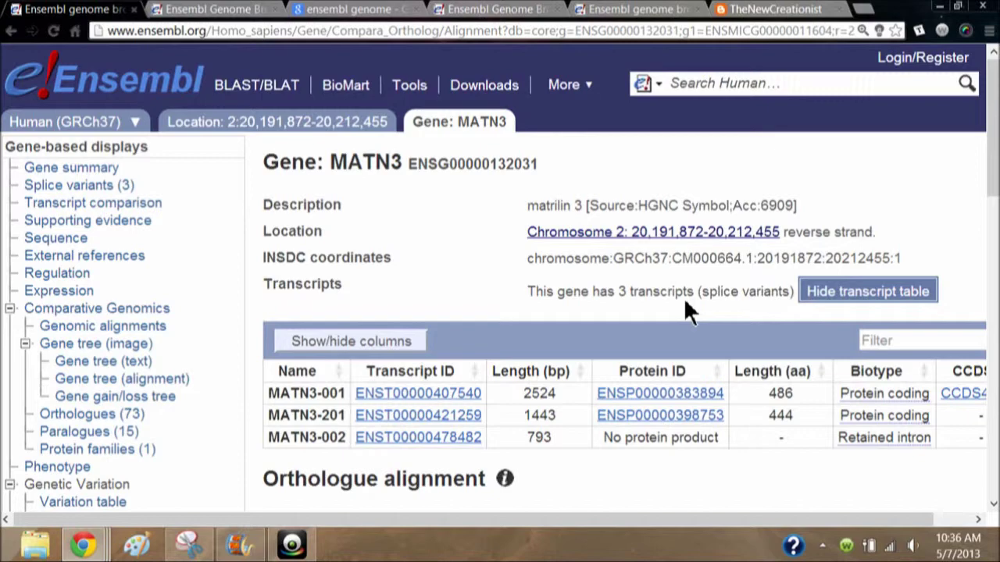
Examine the human and Microcebus murinus peptide lengths, percent identity and CLUSTAL W sequence alignment for MATN3.
{"action": "scroll", "coordinate": [686, 306], "scroll_direction": "down", "scroll_amount": 2}
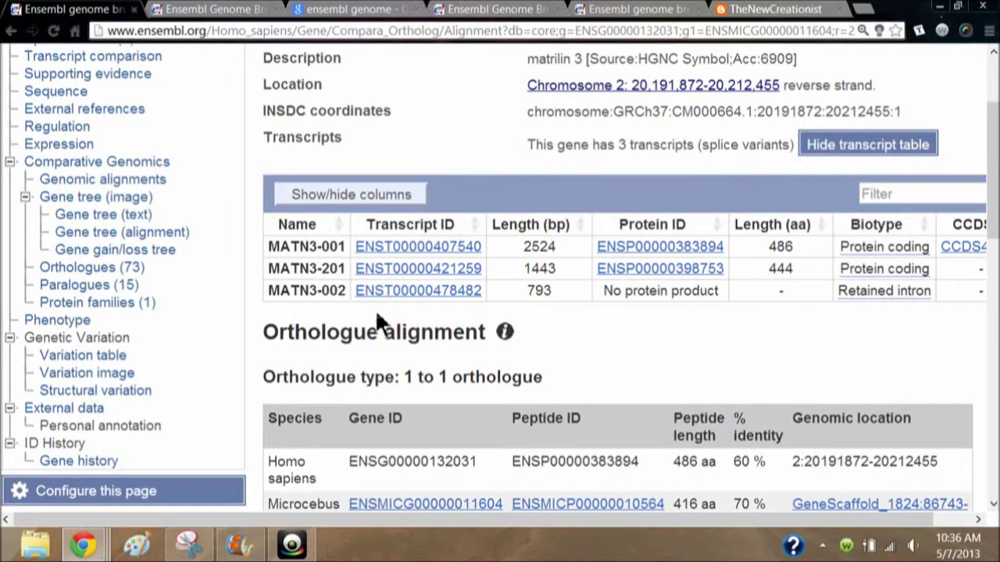
{"action": "scroll", "coordinate": [379, 308], "scroll_direction": "down", "scroll_amount": 2}
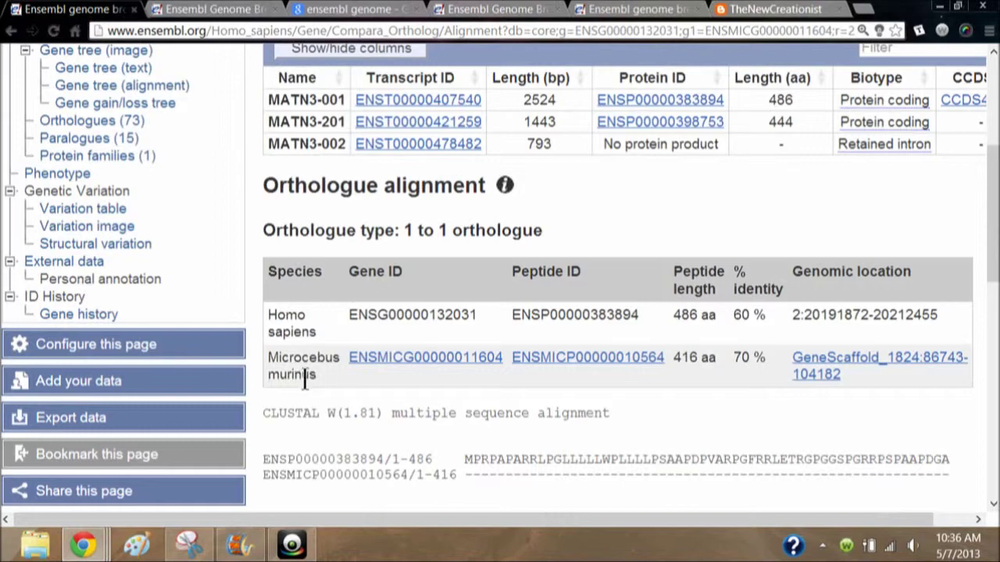
{"action": "scroll", "coordinate": [305, 383], "scroll_direction": "up", "scroll_amount": 4}
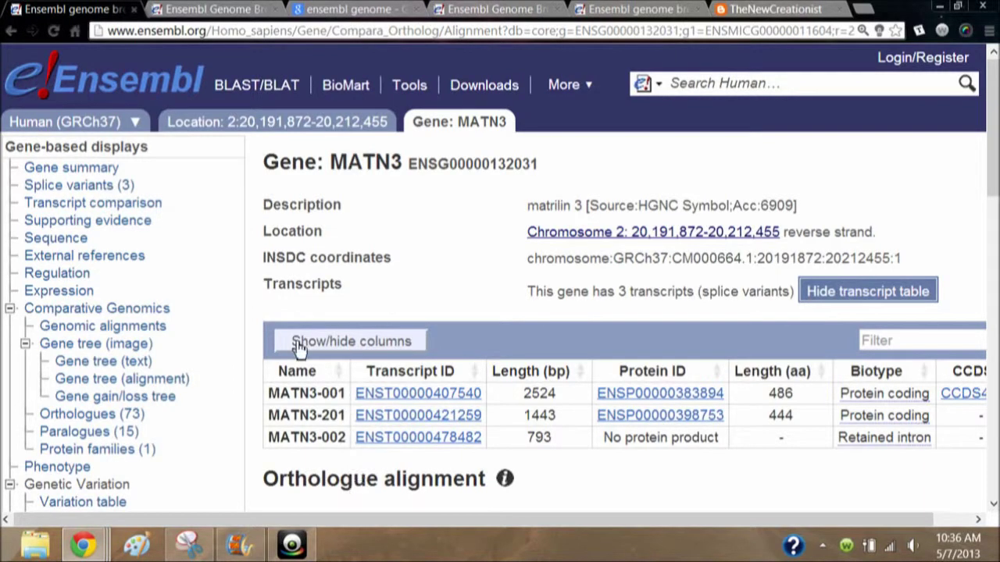
{"action": "scroll", "coordinate": [367, 451], "scroll_direction": "down", "scroll_amount": 3}
{"action": "scroll", "coordinate": [368, 440], "scroll_direction": "down", "scroll_amount": 3}
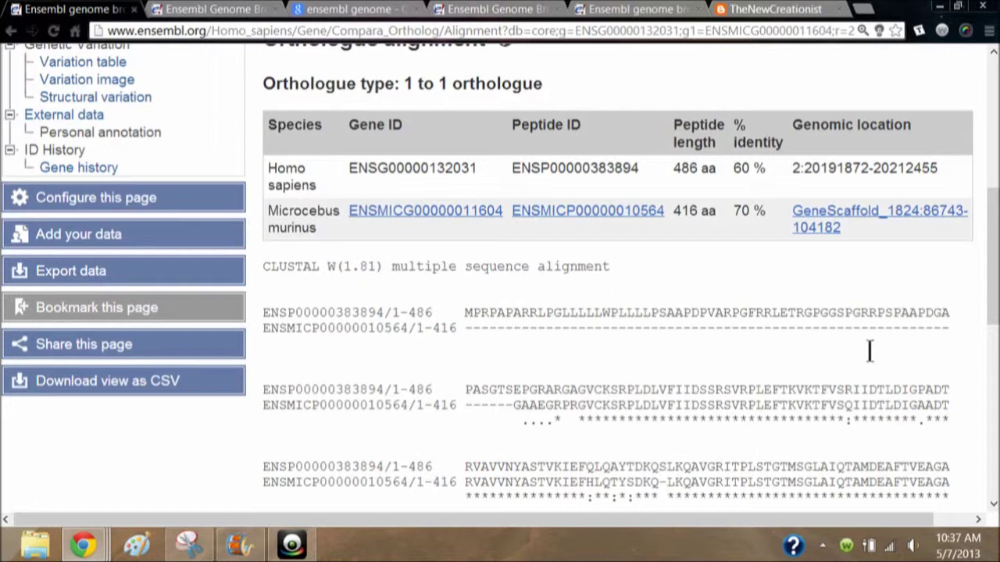
{"action": "scroll", "coordinate": [868, 352], "scroll_direction": "down", "scroll_amount": 3}
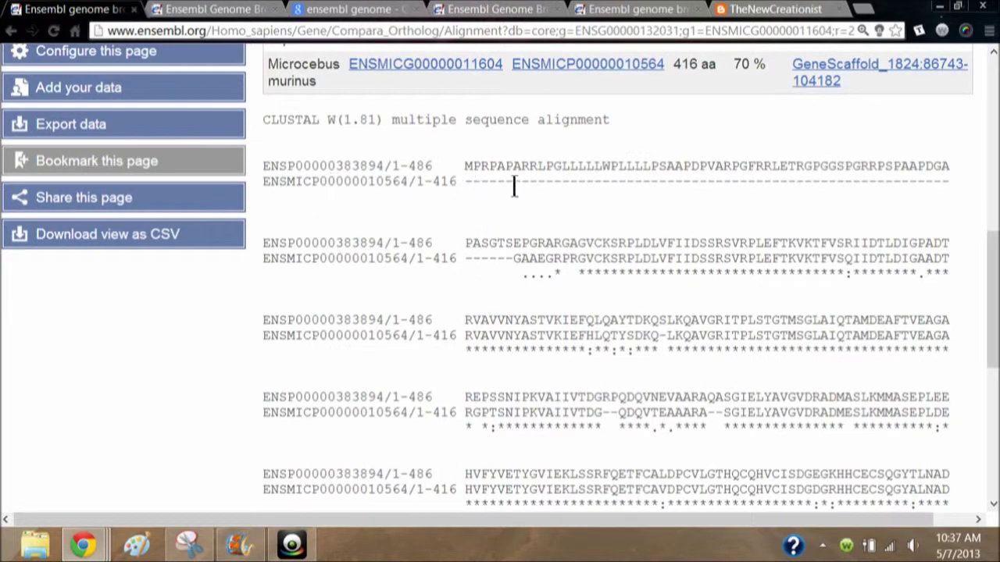
Examine where the Mouse Lemur MATN3 sequence begins aligning with human, highlighting its first aligned row and the conservation symbols beneath.
{"action": "scroll", "coordinate": [469, 273], "scroll_direction": "up", "scroll_amount": 1}
{"action": "left_click_drag", "start_coordinate": [512, 331], "coordinate": [945, 333]}
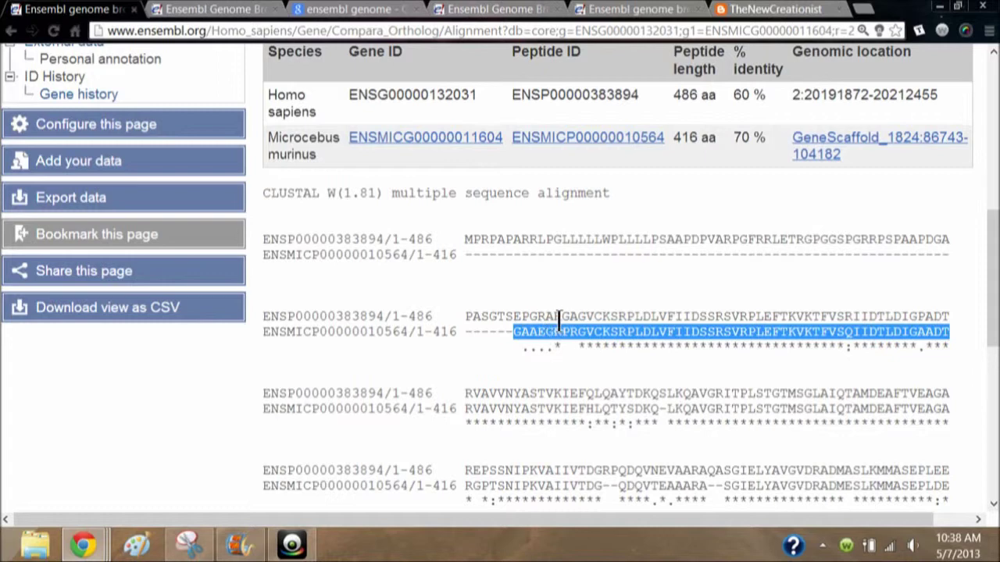
{"action": "left_click", "coordinate": [523, 334]}
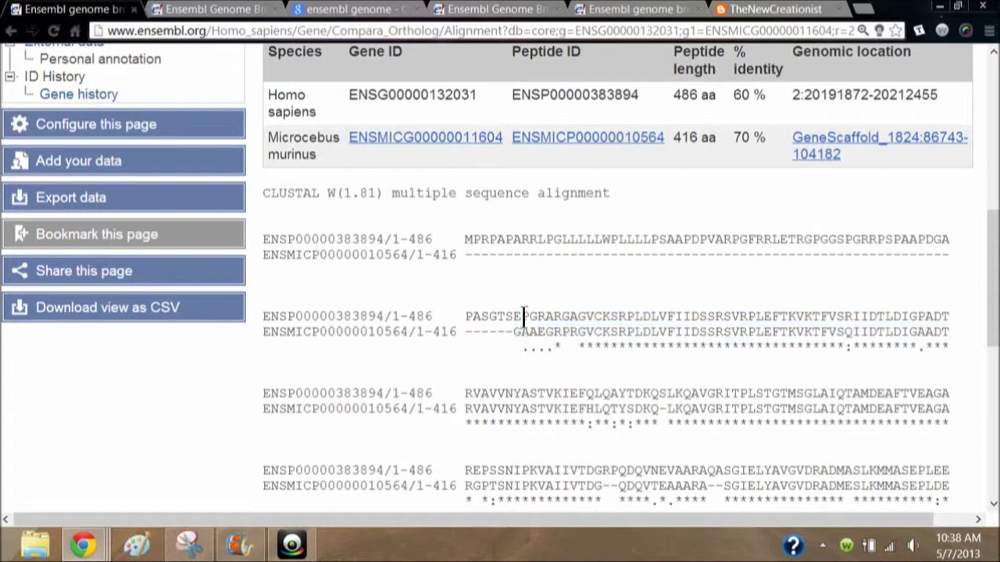
{"action": "mouse_move", "coordinate": [522, 315]}
{"action": "left_mouse_down"}
{"action": "mouse_move", "coordinate": [521, 335]}
{"action": "mouse_move", "coordinate": [514, 333]}
{"action": "left_mouse_up"}
{"action": "left_click_drag", "start_coordinate": [558, 350], "coordinate": [554, 350]}
{"action": "left_click_drag", "start_coordinate": [562, 348], "coordinate": [598, 346]}
Review the remaining alignment blocks to the end and highlight the last long run of X residues in the Mouse Lemur sequence.
{"action": "scroll", "coordinate": [598, 346], "scroll_direction": "down", "scroll_amount": 2}
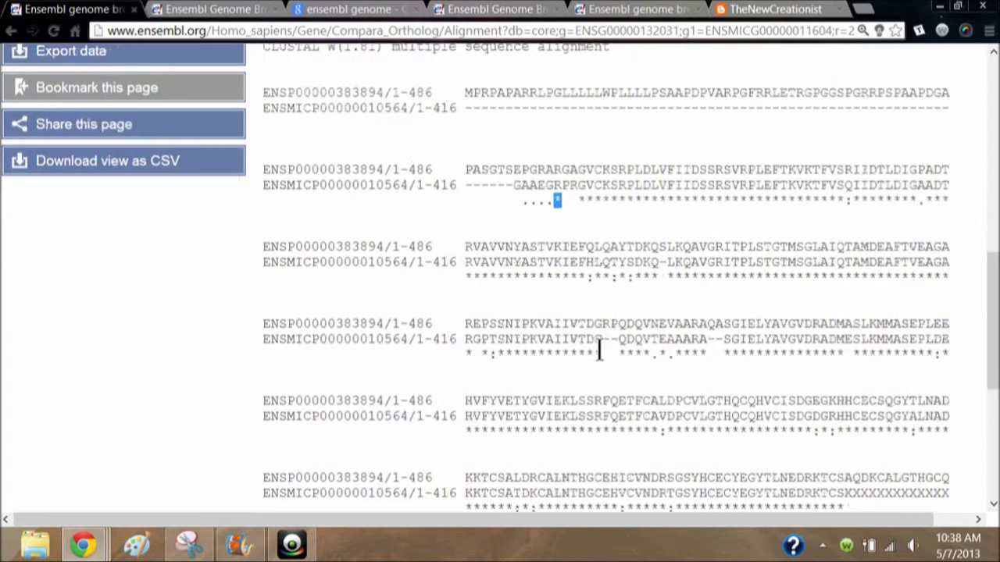
{"action": "scroll", "coordinate": [600, 350], "scroll_direction": "down", "scroll_amount": 5}
{"action": "scroll", "coordinate": [588, 363], "scroll_direction": "up", "scroll_amount": 5}
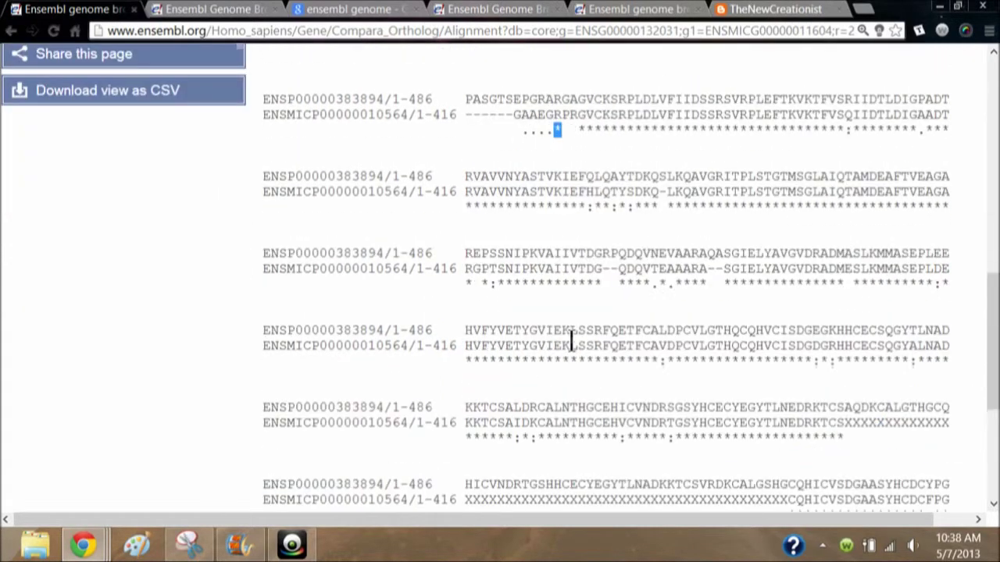
{"action": "scroll", "coordinate": [571, 339], "scroll_direction": "down", "scroll_amount": 4}
{"action": "scroll", "coordinate": [561, 373], "scroll_direction": "down", "scroll_amount": 1}
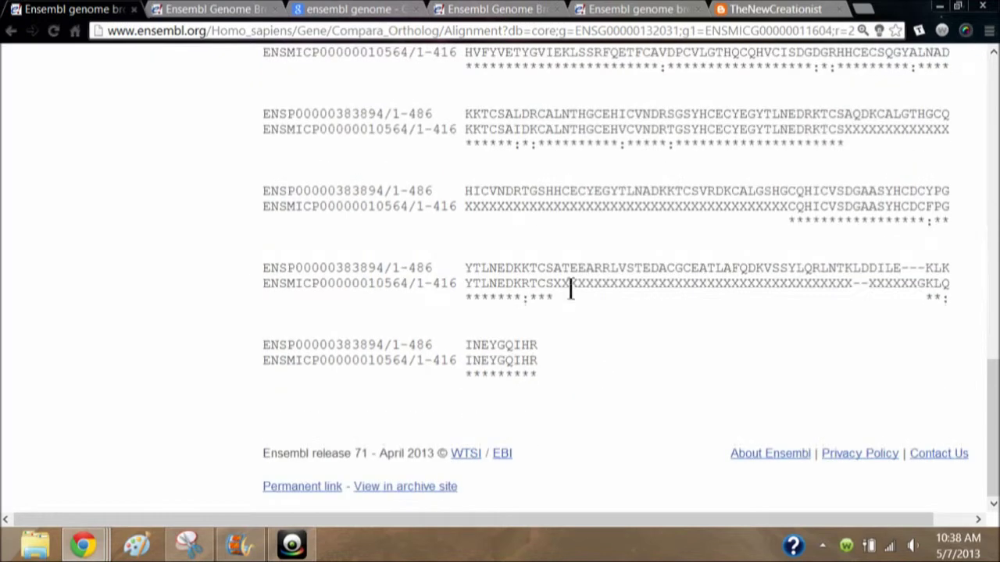
{"action": "left_click_drag", "start_coordinate": [555, 283], "coordinate": [918, 289]}
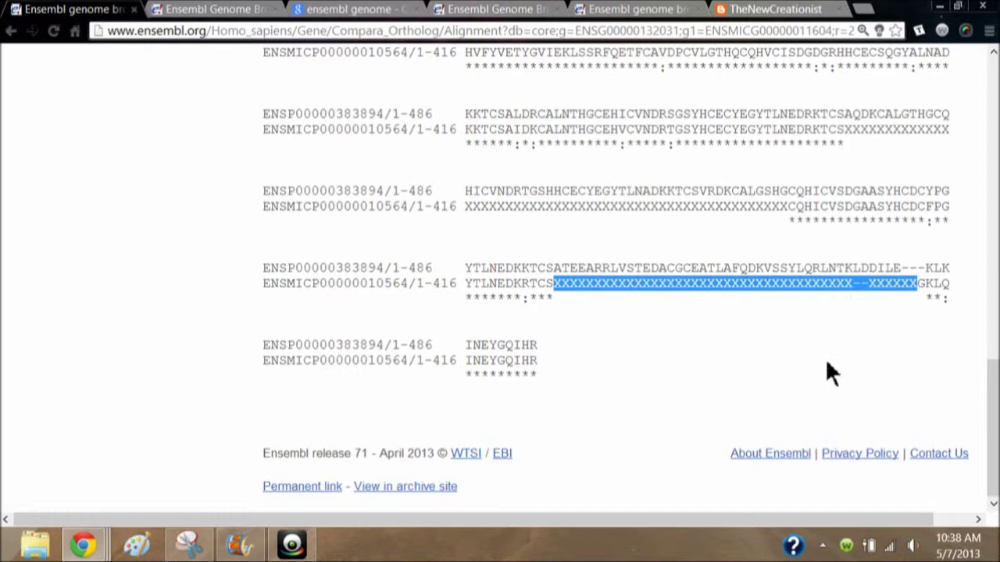
Return from the Mouse Lemur alignment to the list of MATN3 orthologues.
{"action": "scroll", "coordinate": [723, 270], "scroll_direction": "up", "scroll_amount": 15}
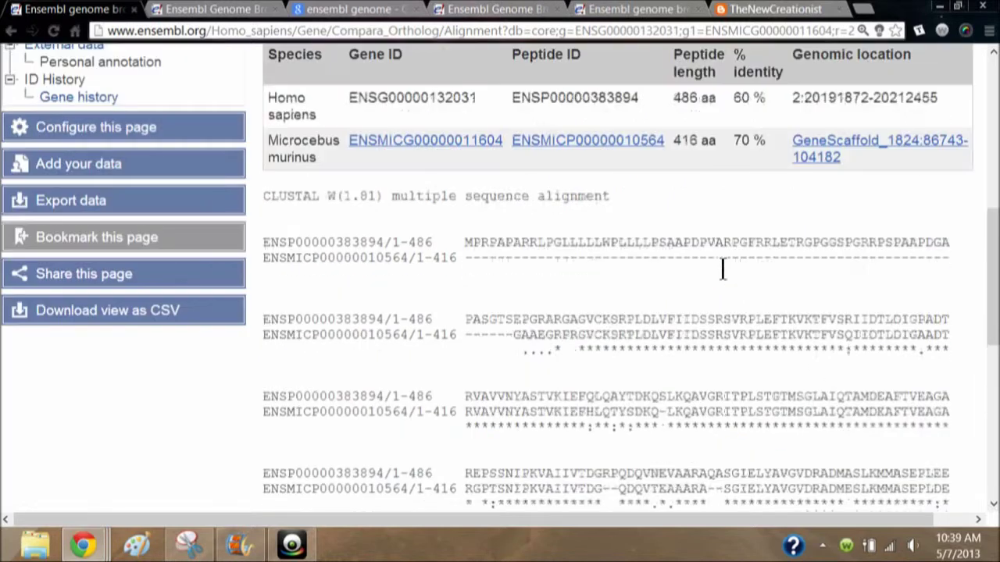
{"action": "scroll", "coordinate": [723, 269], "scroll_direction": "up", "scroll_amount": 2}
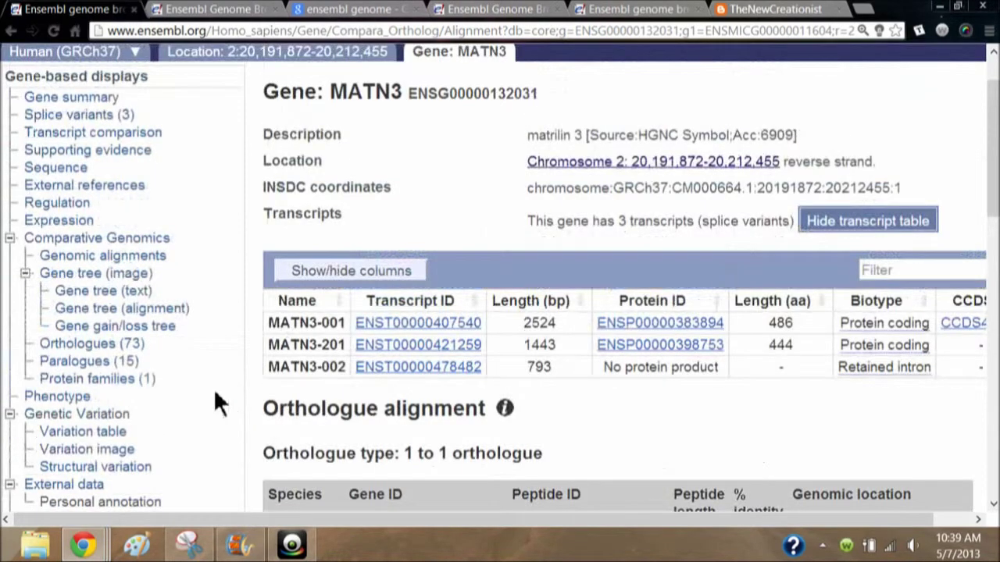
{"action": "left_click", "coordinate": [88, 344]}
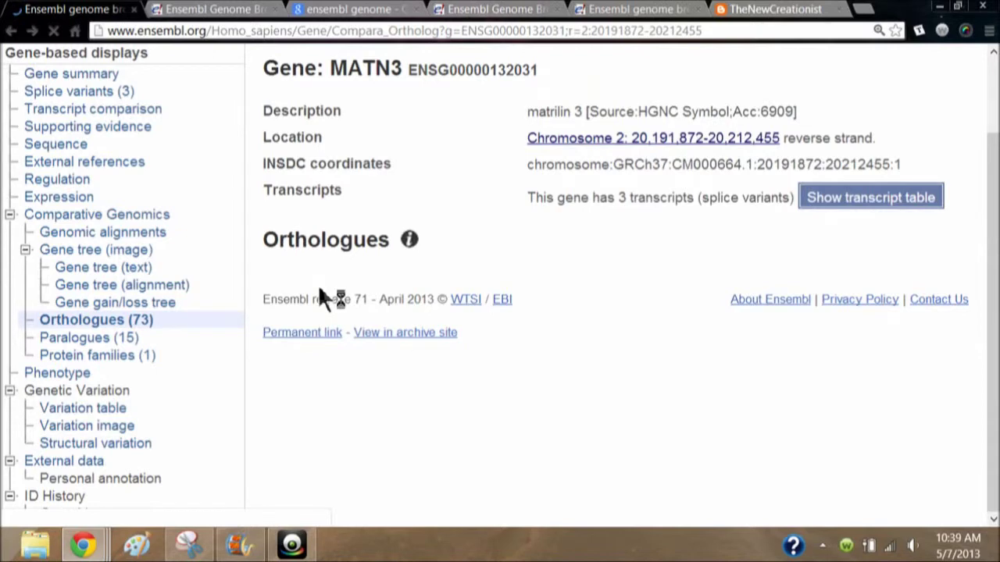
Review the MATN3 orthologue summary by species set and bring up the selected orthologues table for all species.
{"action": "scroll", "coordinate": [462, 322], "scroll_direction": "down", "scroll_amount": 3}
{"action": "scroll", "coordinate": [462, 322], "scroll_direction": "right", "scroll_amount": 1}
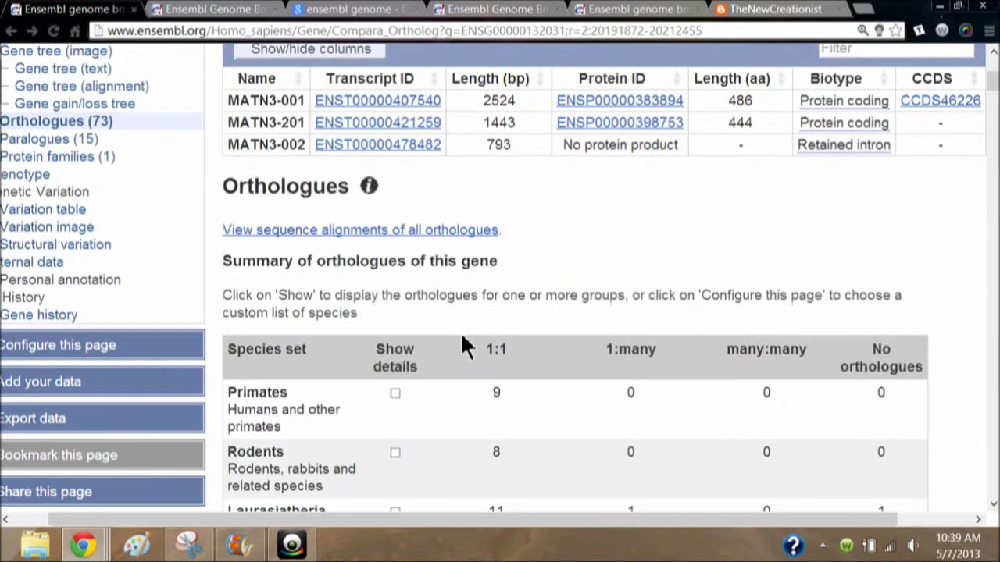
{"action": "scroll", "coordinate": [486, 347], "scroll_direction": "down", "scroll_amount": 2}
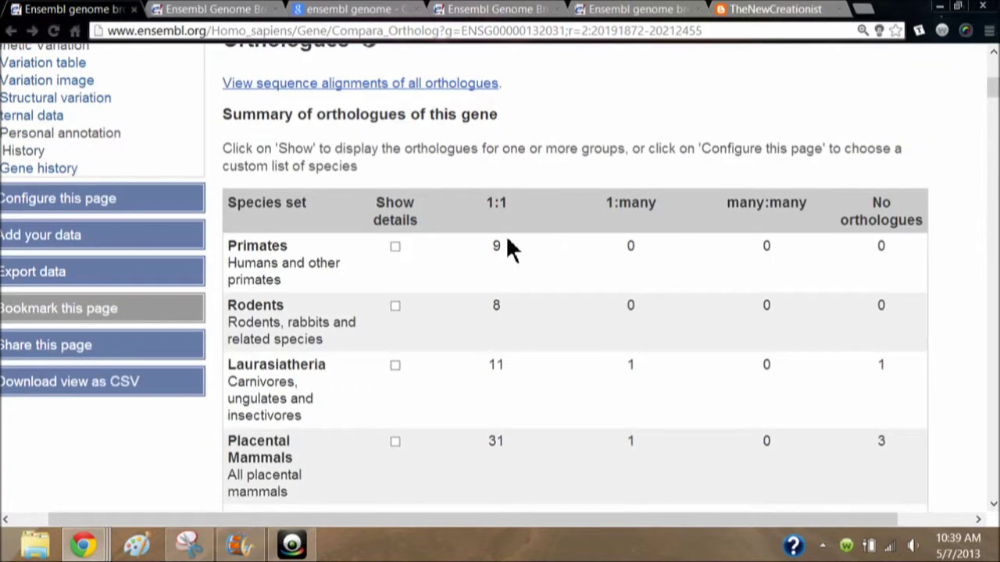
{"action": "scroll", "coordinate": [503, 248], "scroll_direction": "down", "scroll_amount": 3}
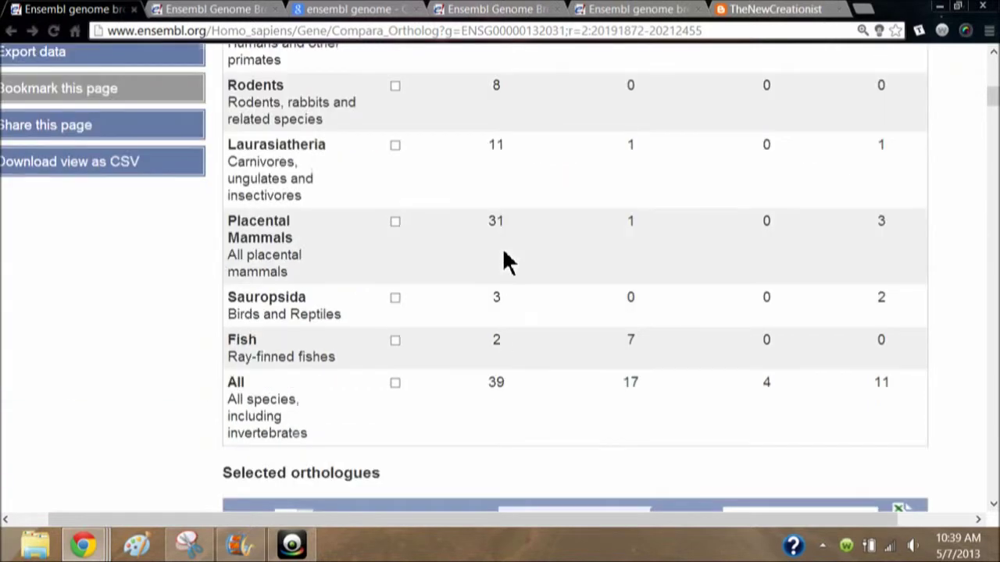
{"action": "scroll", "coordinate": [504, 258], "scroll_direction": "up", "scroll_amount": 3}
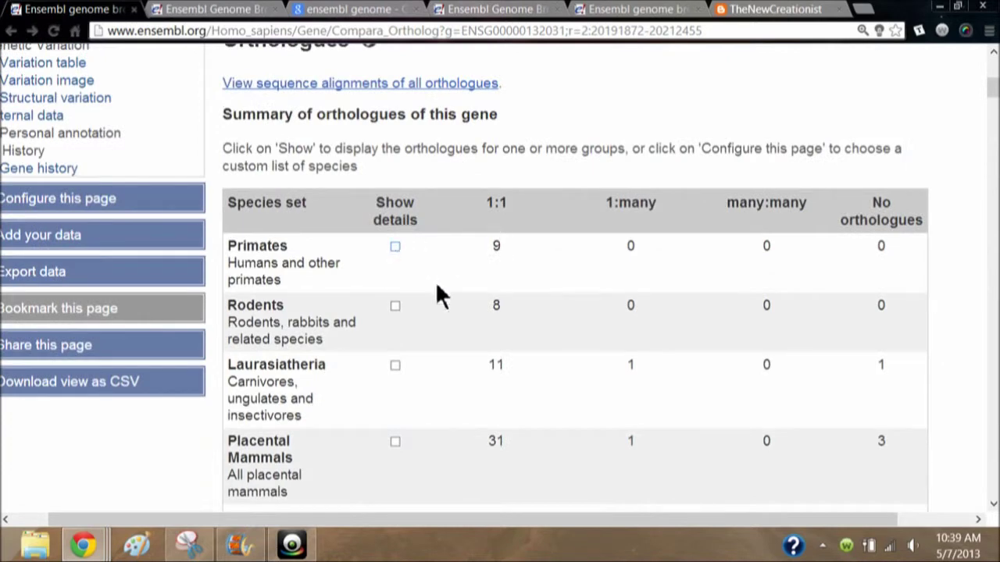
{"action": "scroll", "coordinate": [445, 296], "scroll_direction": "down", "scroll_amount": 8}
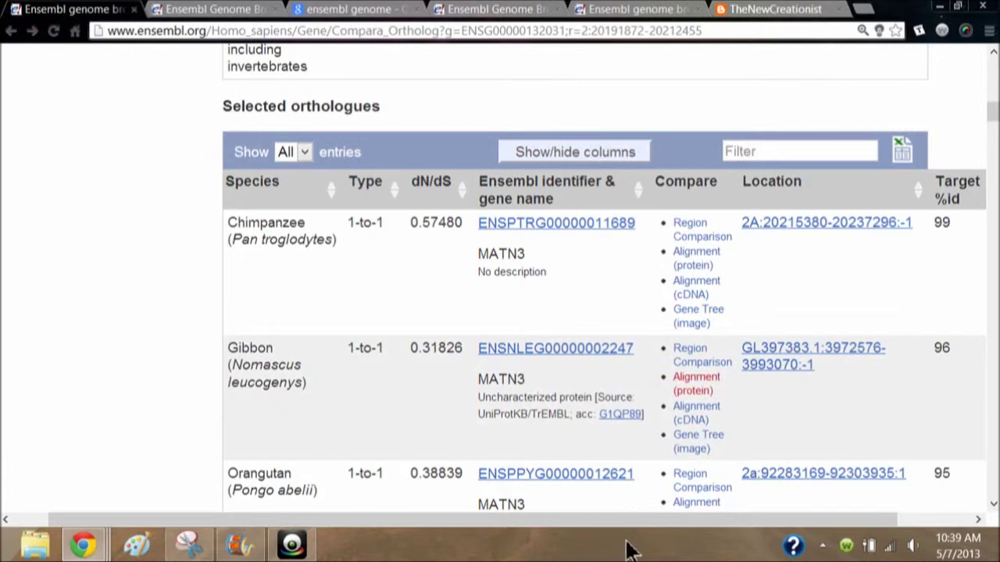
Compare the target and query percent identity of the MATN3 orthologues from Chimpanzee through Cow, Macaque and Bushbaby to Dog.
{"action": "left_click_drag", "start_coordinate": [600, 521], "coordinate": [699, 520]}
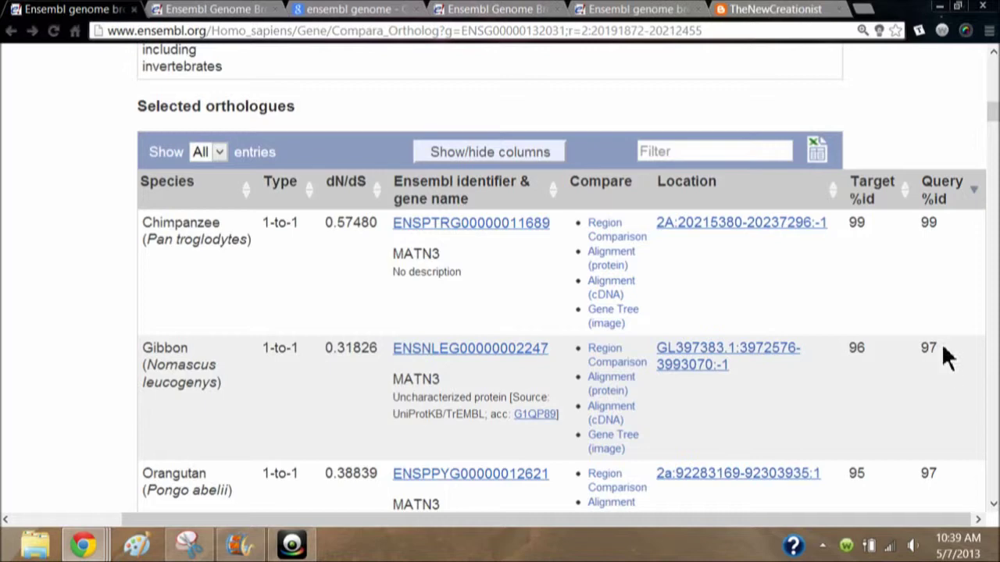
{"action": "scroll", "coordinate": [943, 348], "scroll_direction": "down", "scroll_amount": 2}
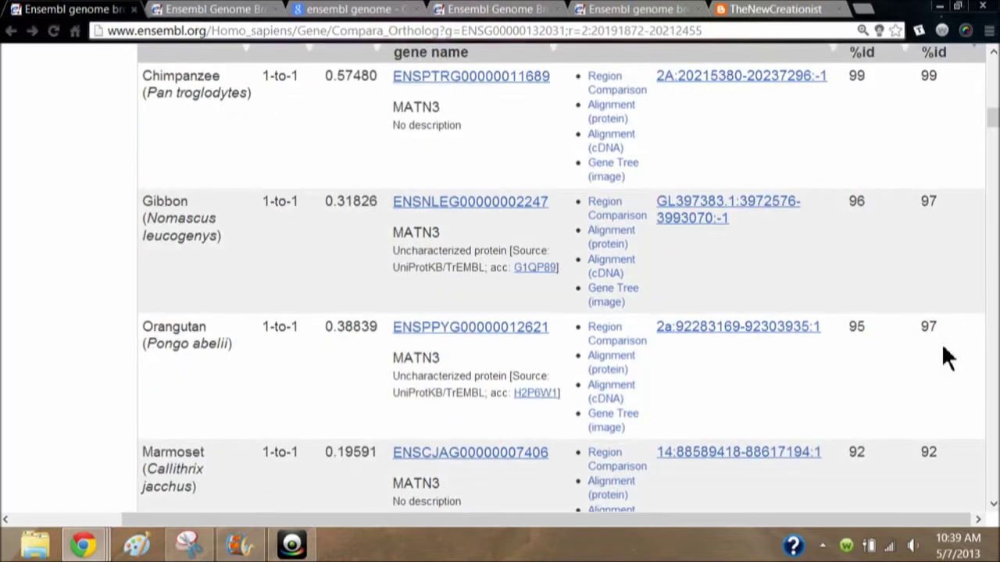
{"action": "scroll", "coordinate": [943, 348], "scroll_direction": "down", "scroll_amount": 2}
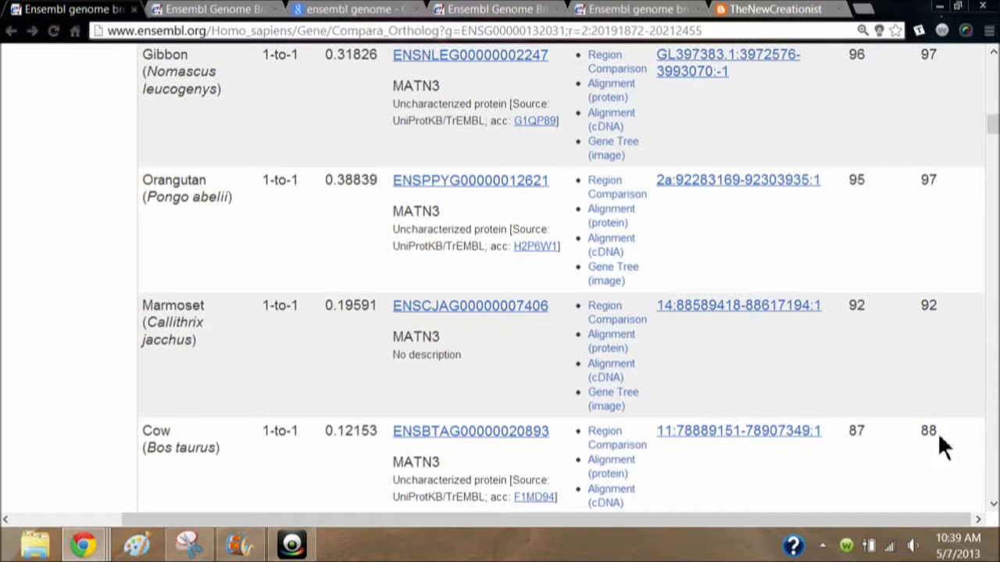
{"action": "scroll", "coordinate": [941, 430], "scroll_direction": "down", "scroll_amount": 1}
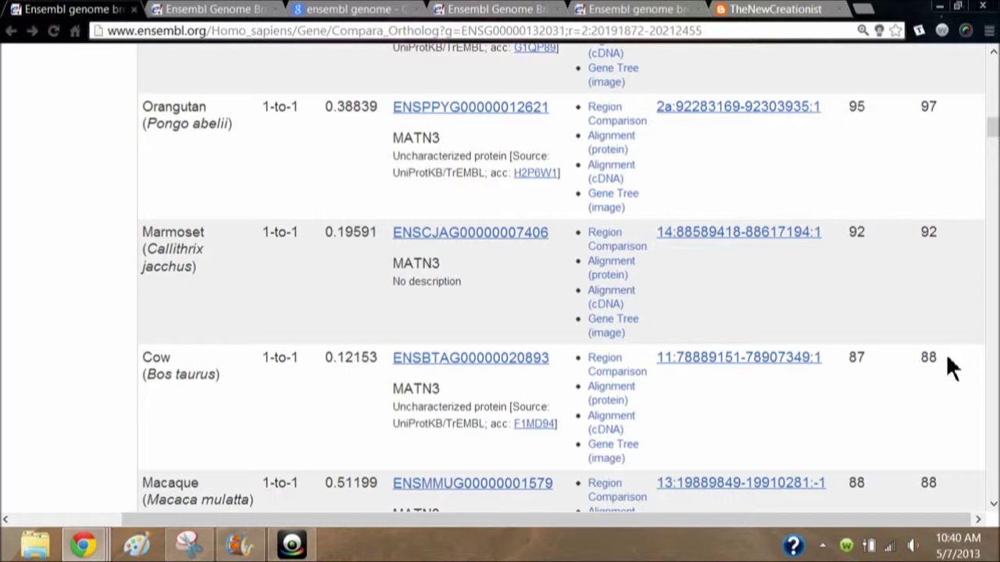
{"action": "scroll", "coordinate": [951, 367], "scroll_direction": "down", "scroll_amount": 1}
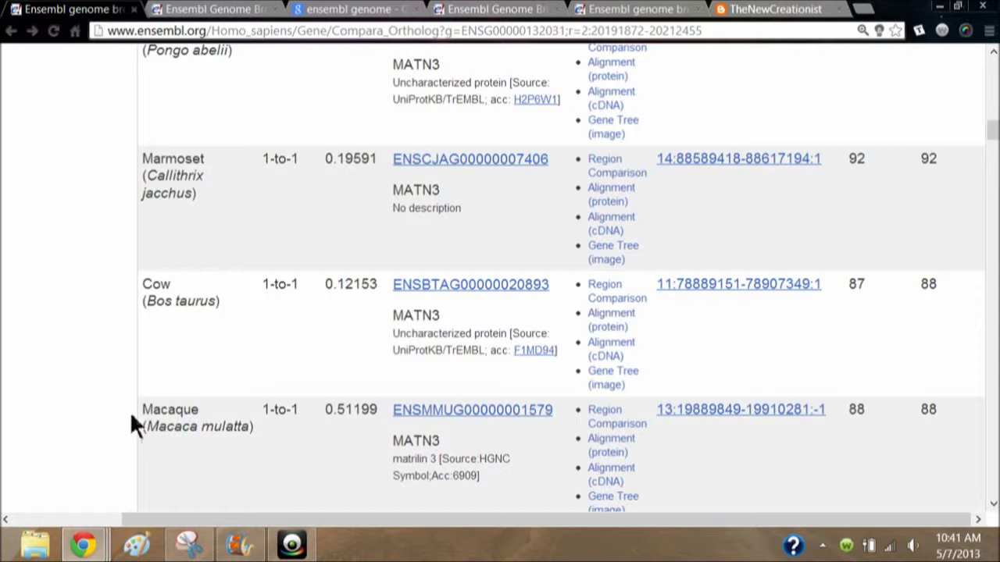
{"action": "scroll", "coordinate": [213, 405], "scroll_direction": "down", "scroll_amount": 2}
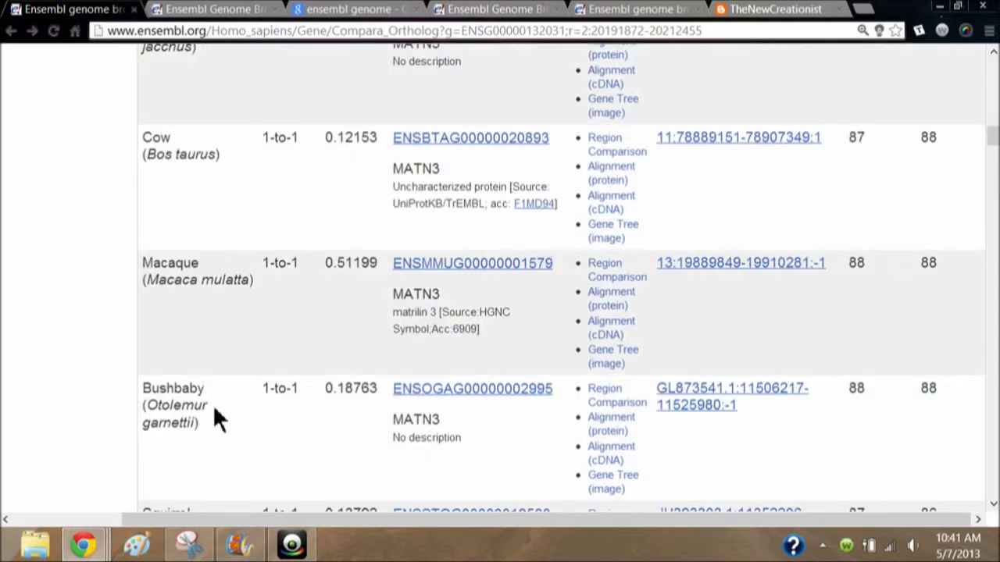
{"action": "scroll", "coordinate": [202, 400], "scroll_direction": "down", "scroll_amount": 1}
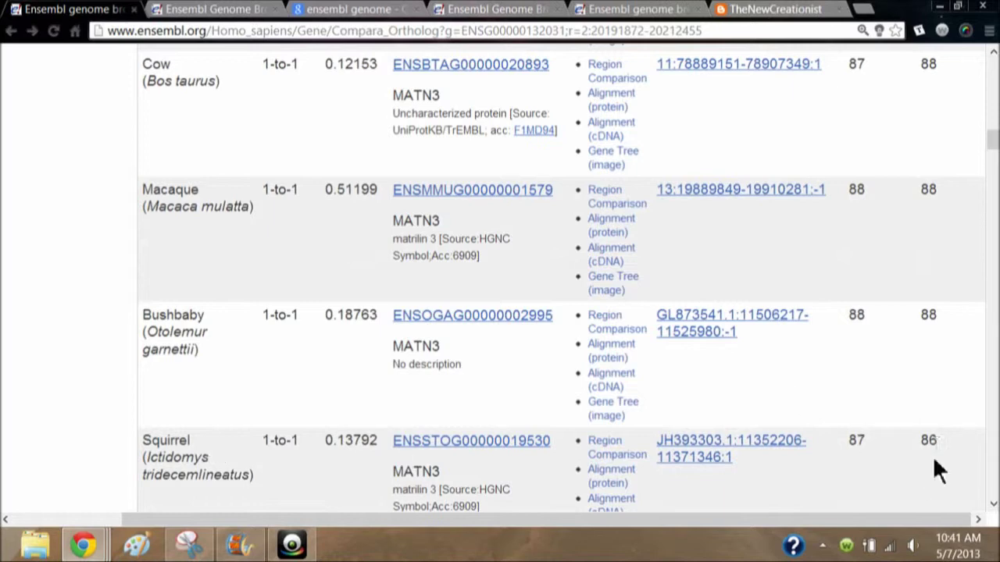
{"action": "scroll", "coordinate": [928, 462], "scroll_direction": "down", "scroll_amount": 3}
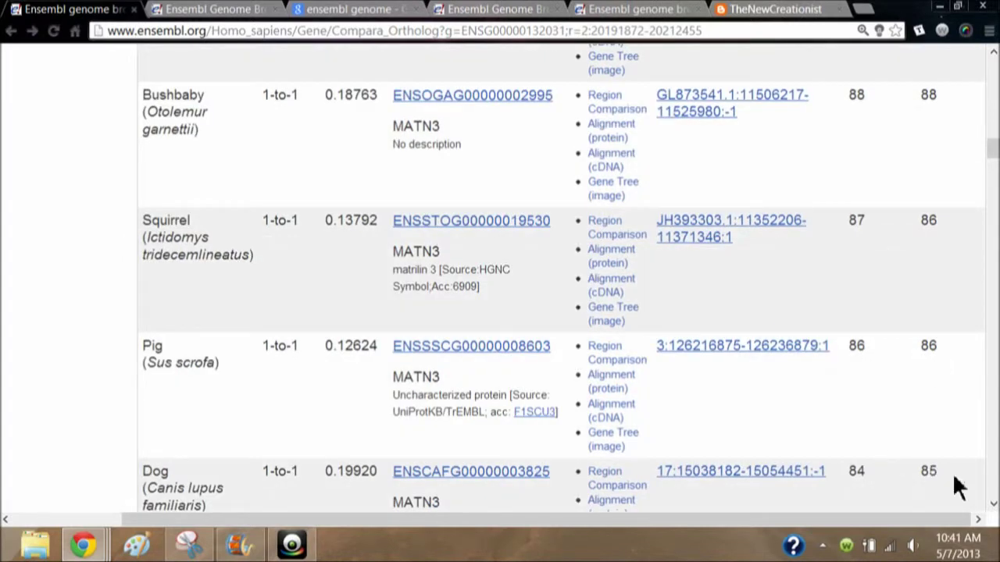
{"action": "scroll", "coordinate": [953, 426], "scroll_direction": "down", "scroll_amount": 1}
{"action": "scroll", "coordinate": [953, 426], "scroll_direction": "down", "scroll_amount": 1}
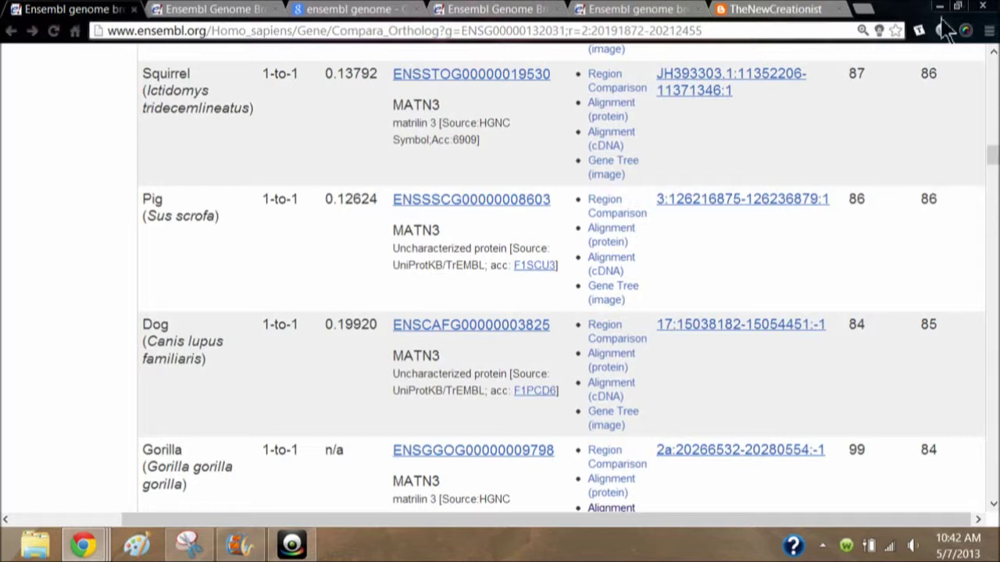
Compare the Gorilla orthologue's target and query percent identity with those of Squirrel, Pig, Dog, Megabat and Tarsier.
{"action": "scroll", "coordinate": [942, 77], "scroll_direction": "up", "scroll_amount": 1}
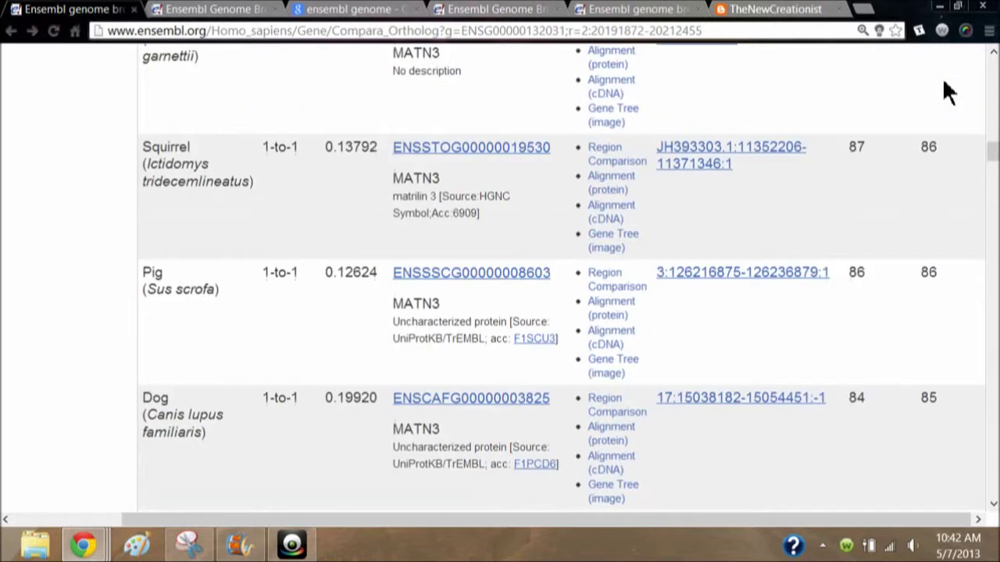
{"action": "scroll", "coordinate": [913, 301], "scroll_direction": "down", "scroll_amount": 3}
{"action": "scroll", "coordinate": [913, 297], "scroll_direction": "down", "scroll_amount": 1}
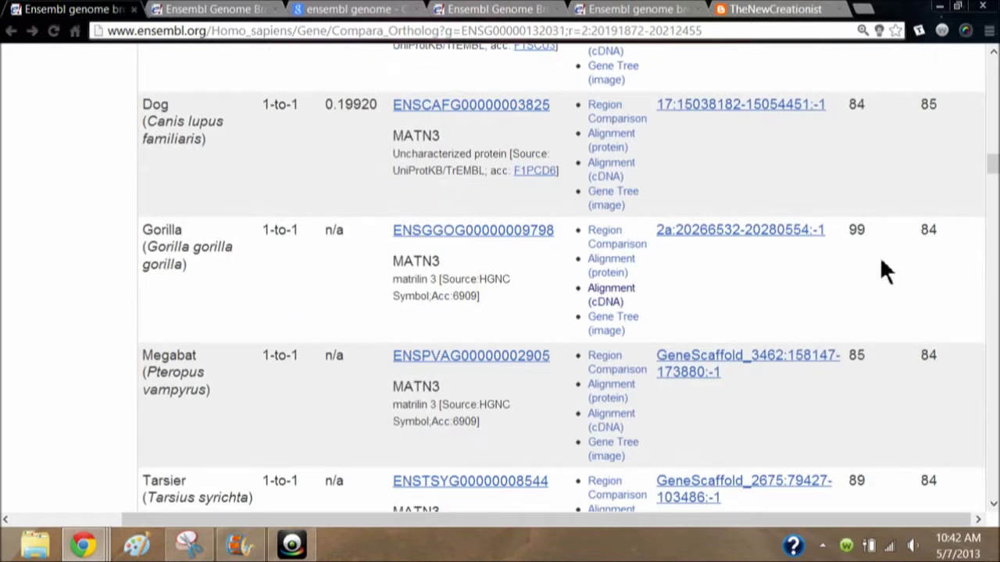
{"action": "scroll", "coordinate": [913, 287], "scroll_direction": "down", "scroll_amount": 3}
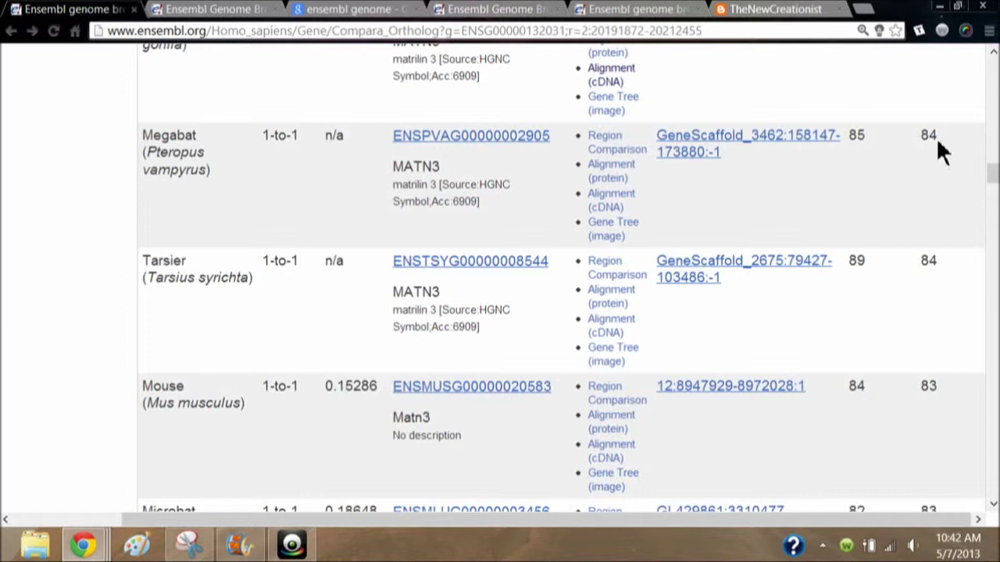
{"action": "scroll", "coordinate": [938, 144], "scroll_direction": "up", "scroll_amount": 2}
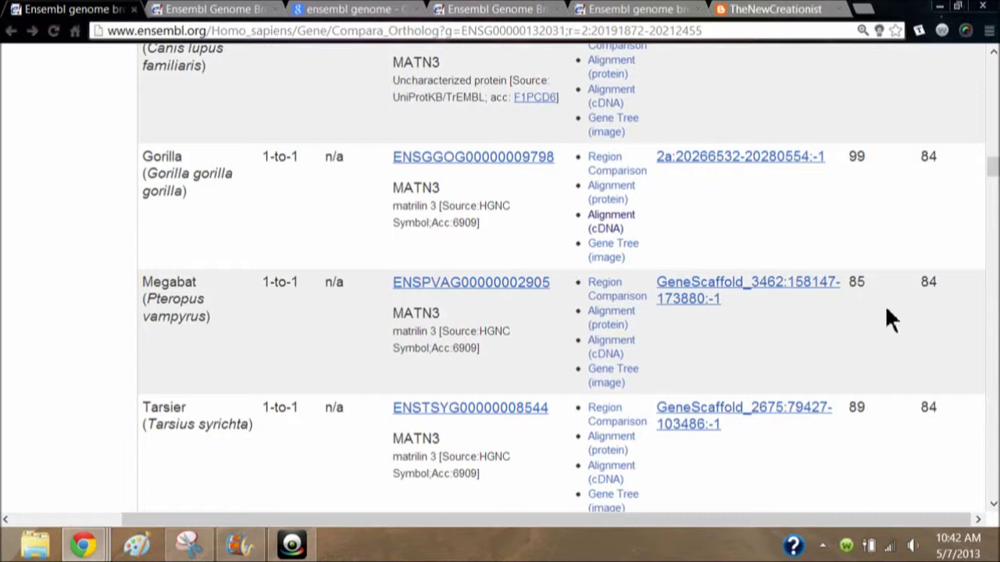
{"action": "scroll", "coordinate": [886, 309], "scroll_direction": "up", "scroll_amount": 1}
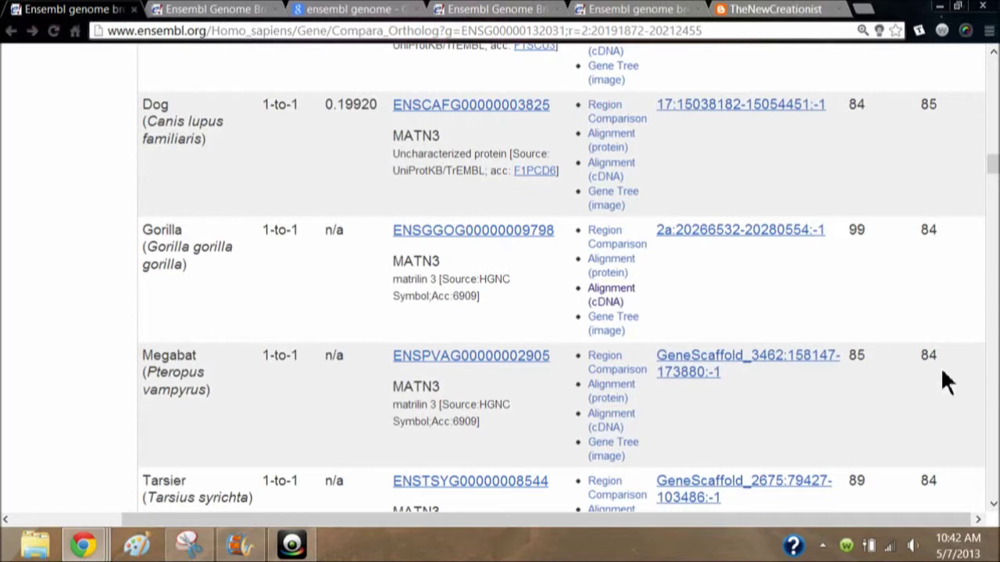
{"action": "scroll", "coordinate": [945, 382], "scroll_direction": "down", "scroll_amount": 2}
{"action": "scroll", "coordinate": [945, 386], "scroll_direction": "down", "scroll_amount": 1}
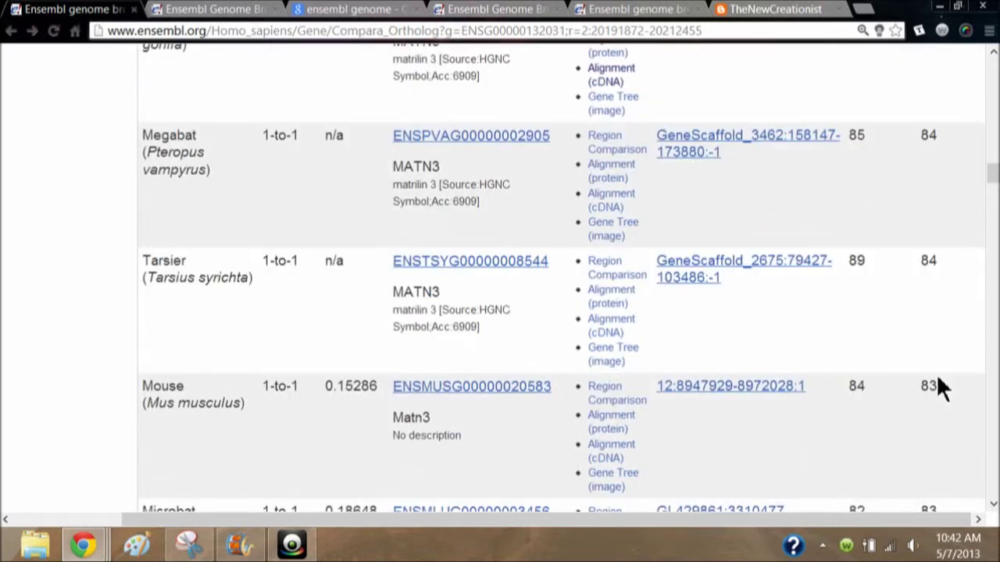
Examine the percent identity values of the MATN3 orthologues from Mouse and Microbat down to Rat and Horse.
{"action": "scroll", "coordinate": [939, 406], "scroll_direction": "down", "scroll_amount": 2}
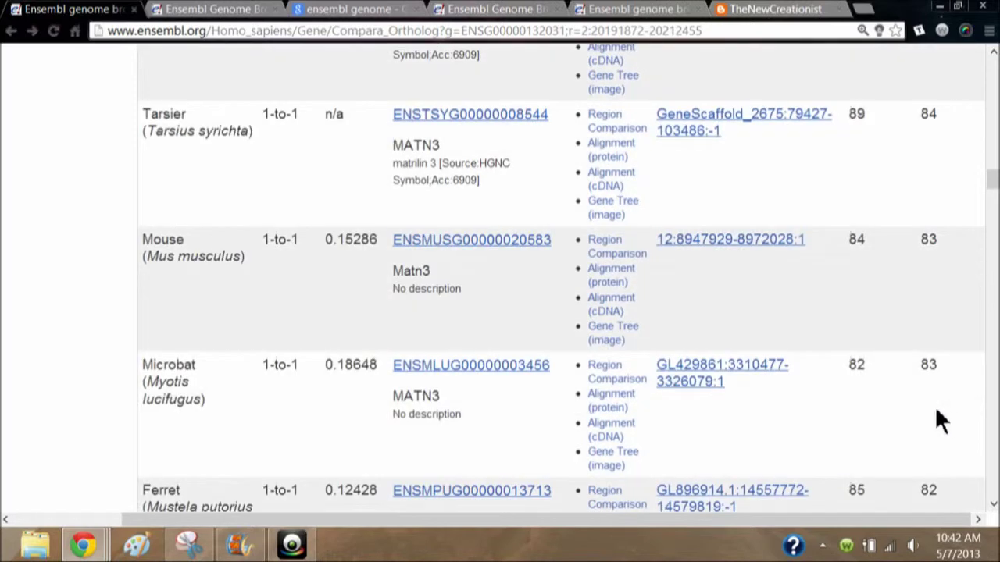
{"action": "scroll", "coordinate": [941, 407], "scroll_direction": "down", "scroll_amount": 1}
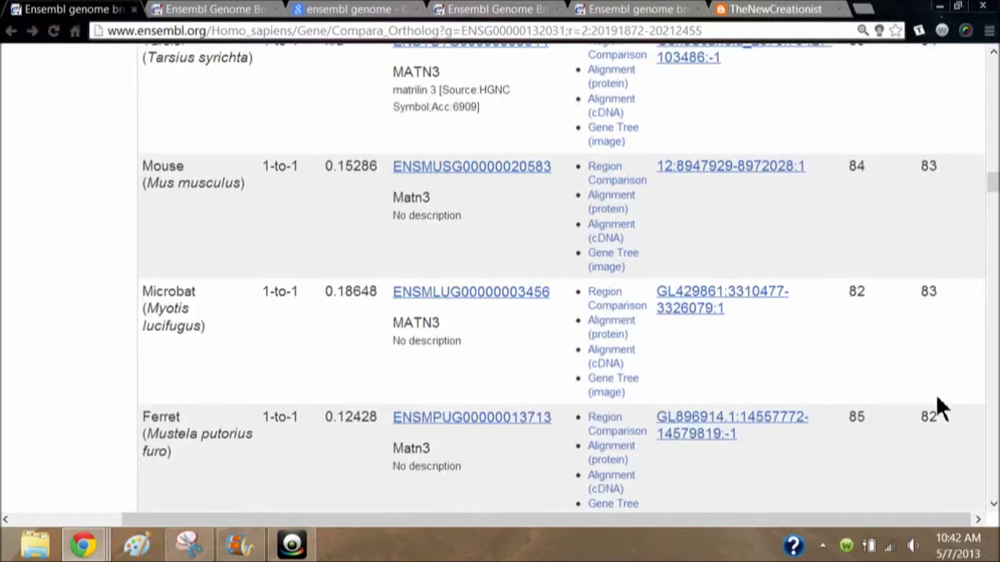
{"action": "scroll", "coordinate": [948, 432], "scroll_direction": "down", "scroll_amount": 2}
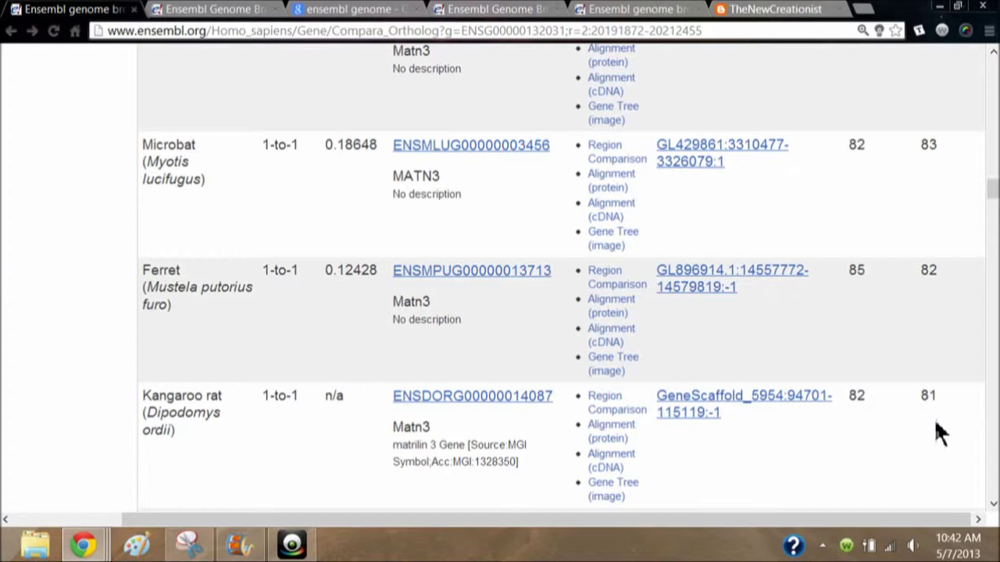
{"action": "scroll", "coordinate": [936, 439], "scroll_direction": "down", "scroll_amount": 2}
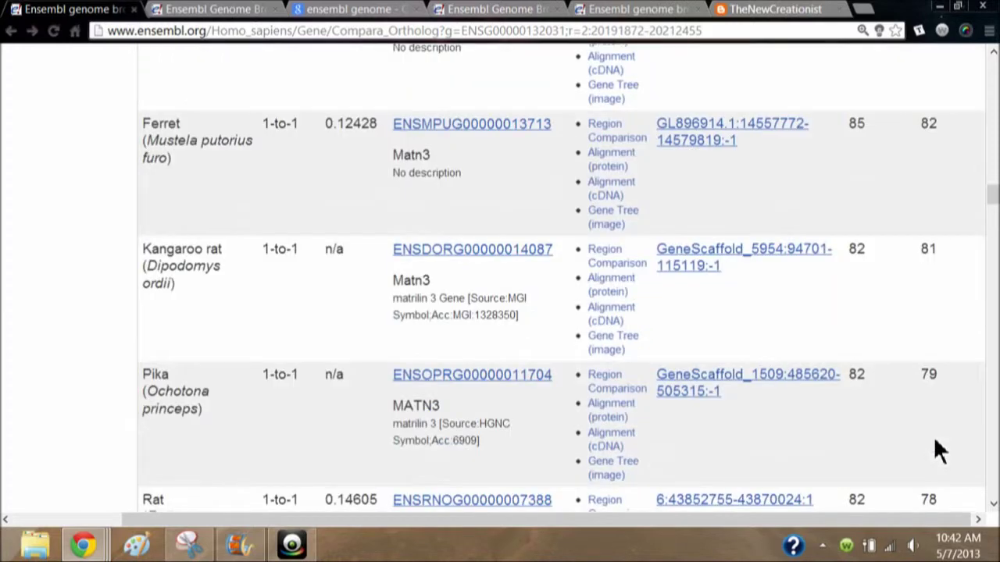
{"action": "scroll", "coordinate": [938, 436], "scroll_direction": "down", "scroll_amount": 2}
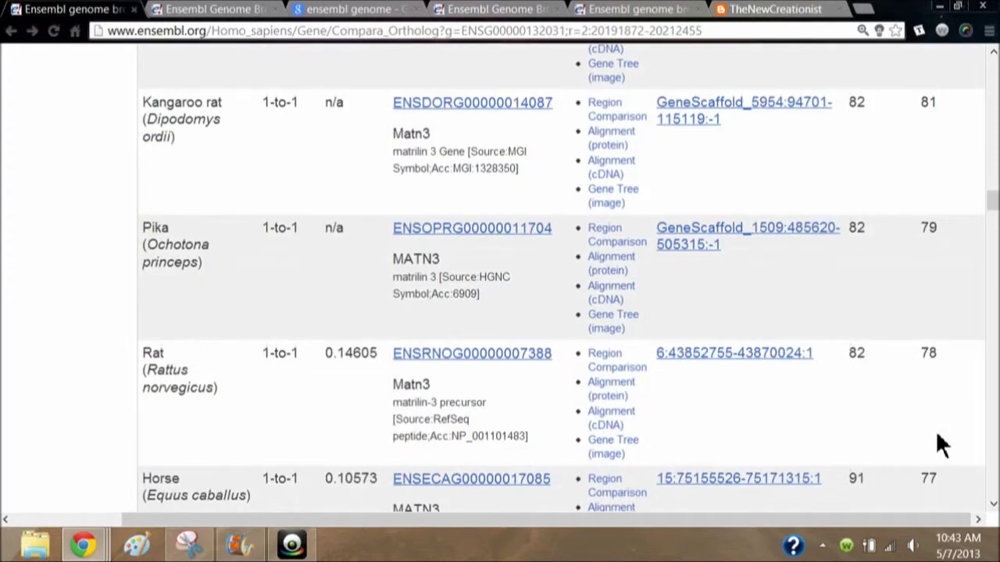
{"action": "scroll", "coordinate": [942, 403], "scroll_direction": "down", "scroll_amount": 1}
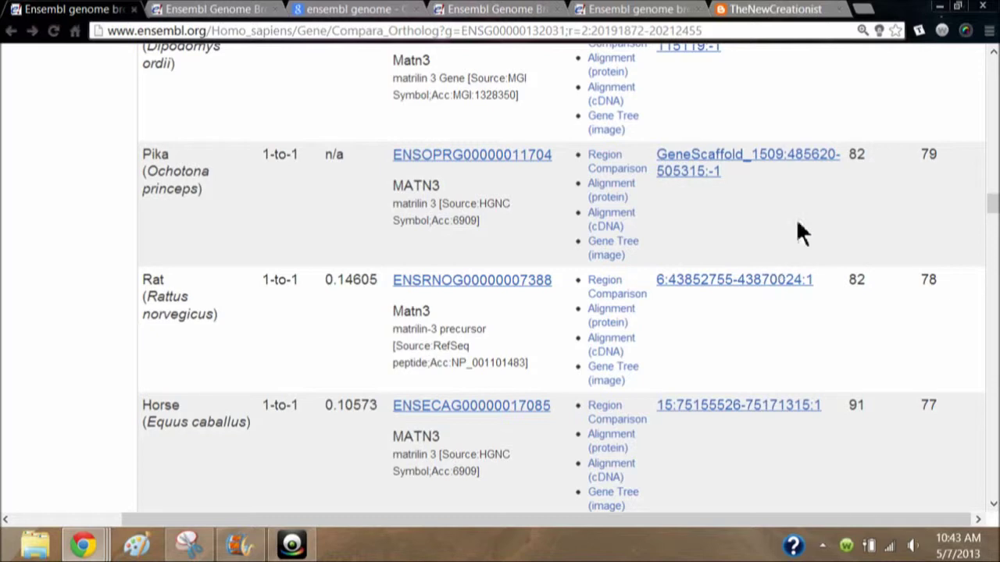
Compare the target and query percent identity of the MATN3 orthologues from Rat and Horse through Panda, Elephant and Rabbit to Hyrax.
{"action": "scroll", "coordinate": [950, 437], "scroll_direction": "down", "scroll_amount": 1}
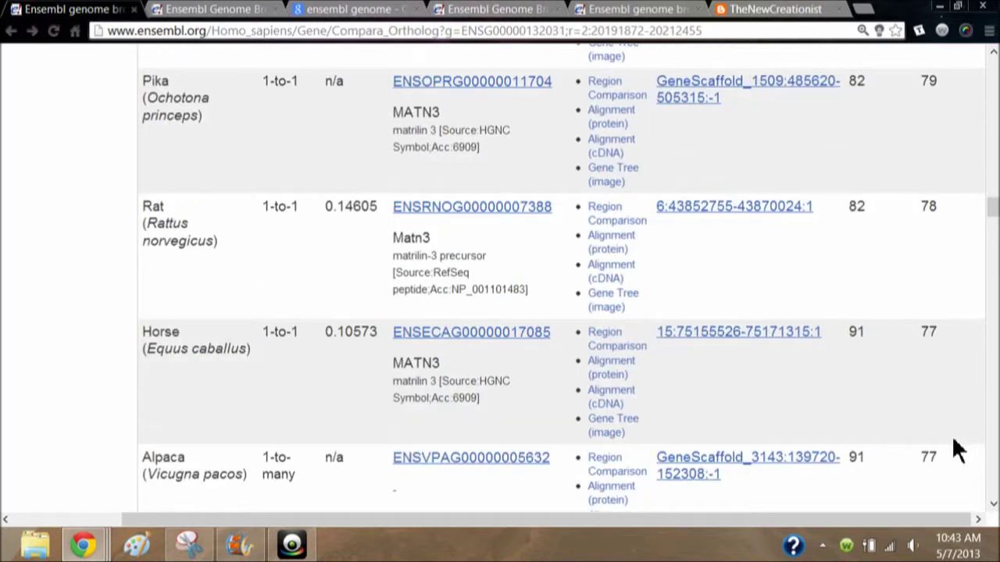
{"action": "scroll", "coordinate": [953, 446], "scroll_direction": "down", "scroll_amount": 2}
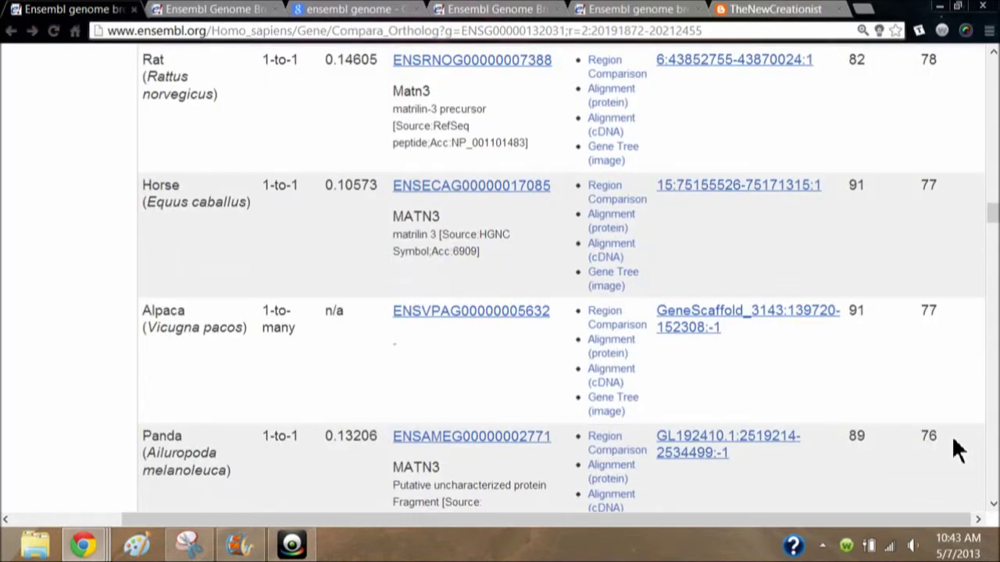
{"action": "scroll", "coordinate": [958, 451], "scroll_direction": "down", "scroll_amount": 1}
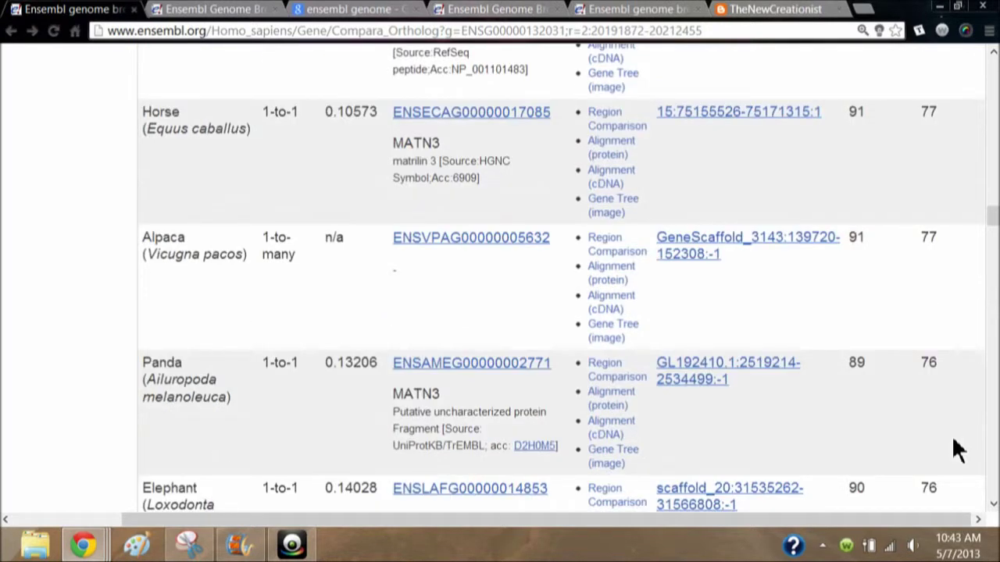
{"action": "scroll", "coordinate": [958, 451], "scroll_direction": "down", "scroll_amount": 2}
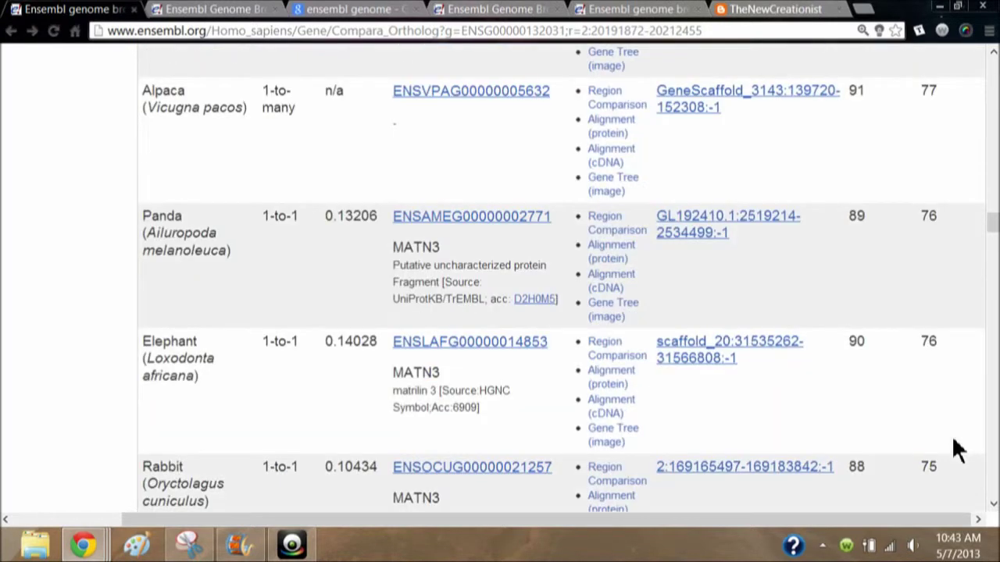
{"action": "scroll", "coordinate": [958, 452], "scroll_direction": "down", "scroll_amount": 1}
{"action": "scroll", "coordinate": [958, 451], "scroll_direction": "down", "scroll_amount": 1}
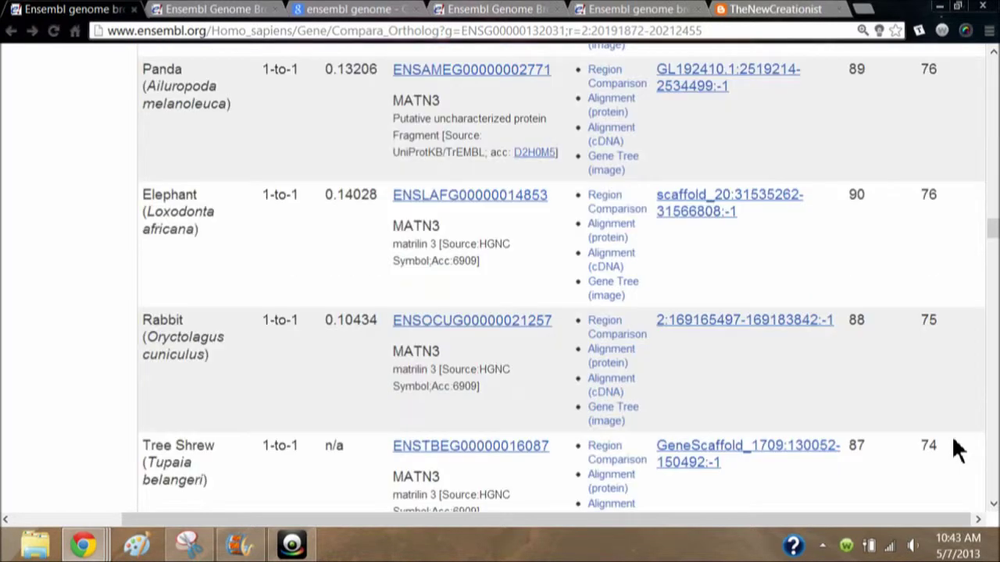
{"action": "scroll", "coordinate": [958, 451], "scroll_direction": "down", "scroll_amount": 1}
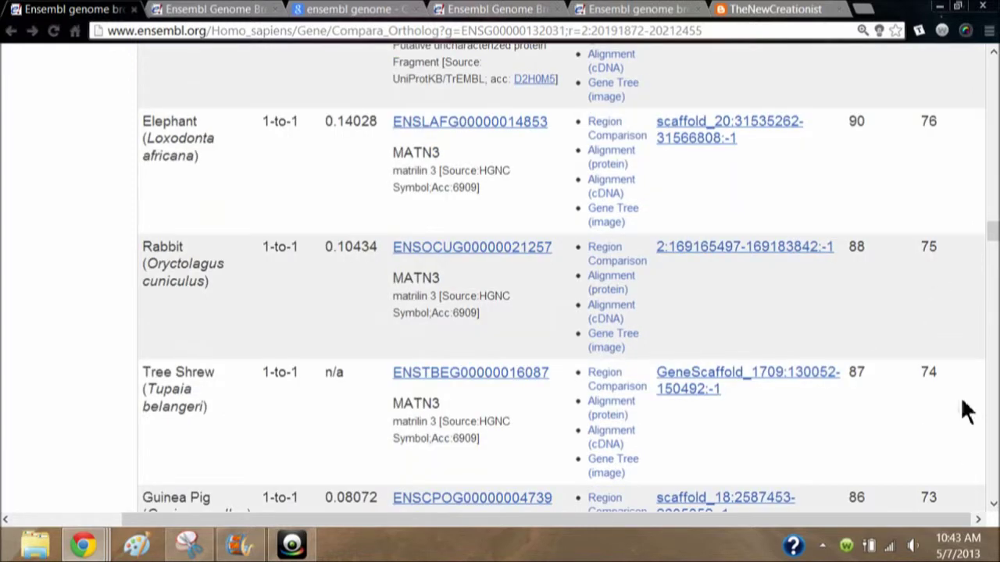
{"action": "scroll", "coordinate": [940, 426], "scroll_direction": "down", "scroll_amount": 1}
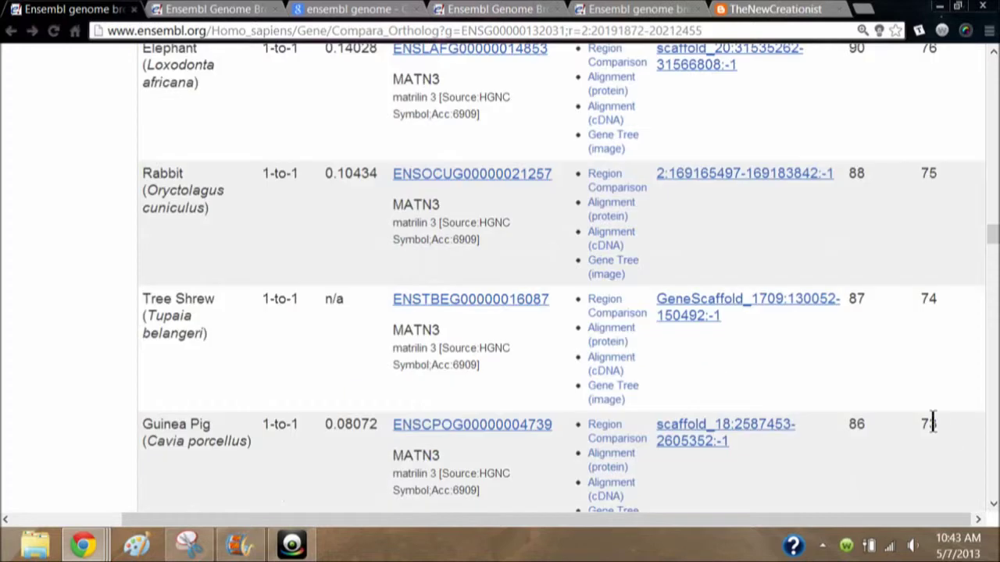
{"action": "scroll", "coordinate": [928, 453], "scroll_direction": "down", "scroll_amount": 2}
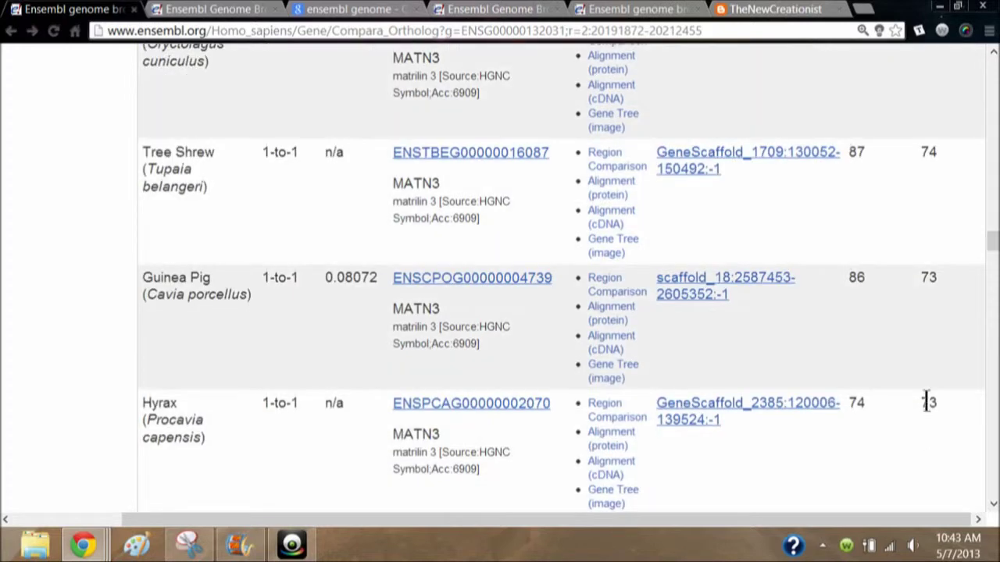
{"action": "scroll", "coordinate": [916, 430], "scroll_direction": "down", "scroll_amount": 1}
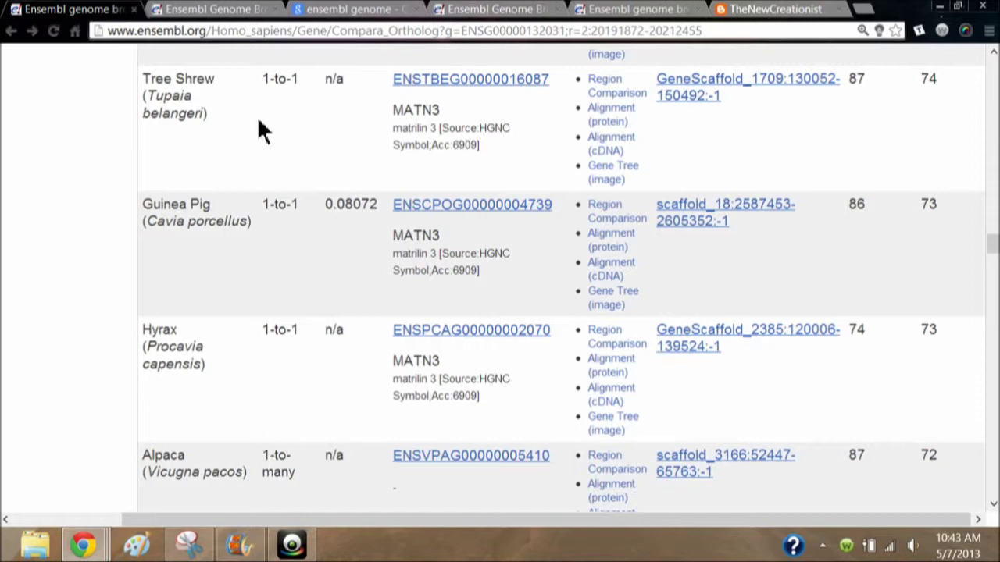
Recheck the MATN3 percent identity values from Horse and Panda through Guinea Pig and Hyrax down to the second Alpaca entry and Armadillo.
{"action": "scroll", "coordinate": [257, 130], "scroll_direction": "up", "scroll_amount": 3}
{"action": "scroll", "coordinate": [257, 132], "scroll_direction": "up", "scroll_amount": 3}
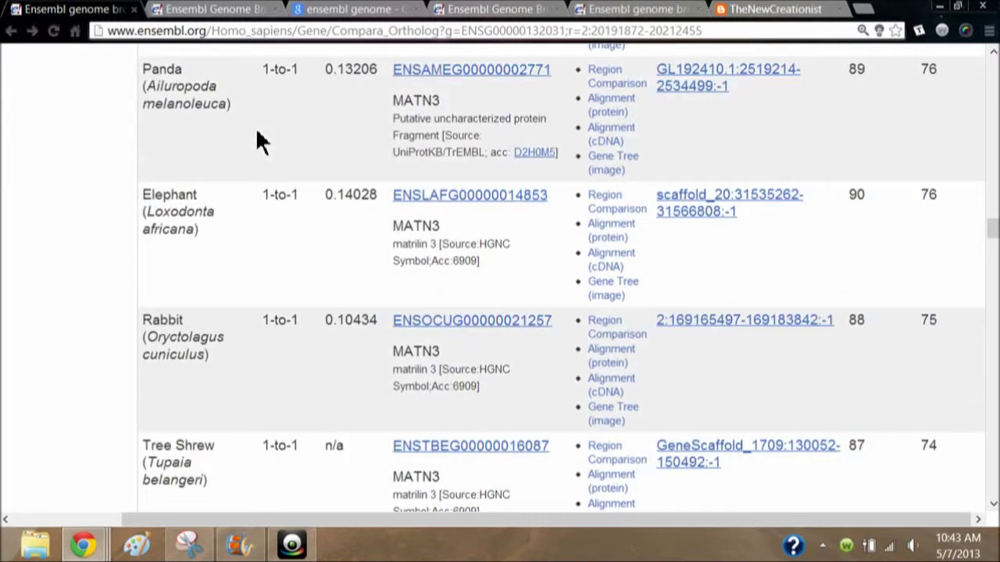
{"action": "scroll", "coordinate": [257, 131], "scroll_direction": "up", "scroll_amount": 3}
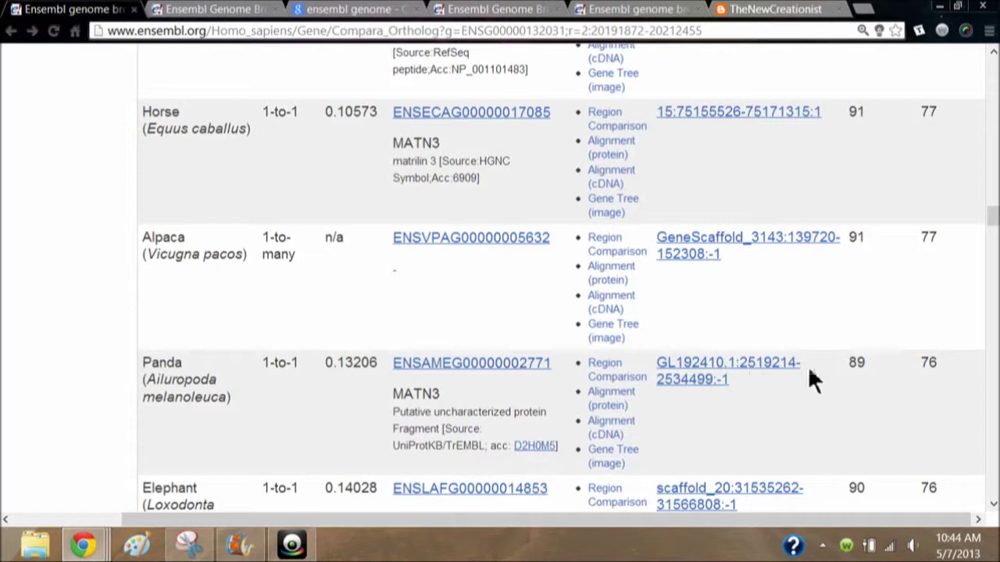
{"action": "scroll", "coordinate": [808, 366], "scroll_direction": "down", "scroll_amount": 2}
{"action": "scroll", "coordinate": [808, 366], "scroll_direction": "down", "scroll_amount": 1}
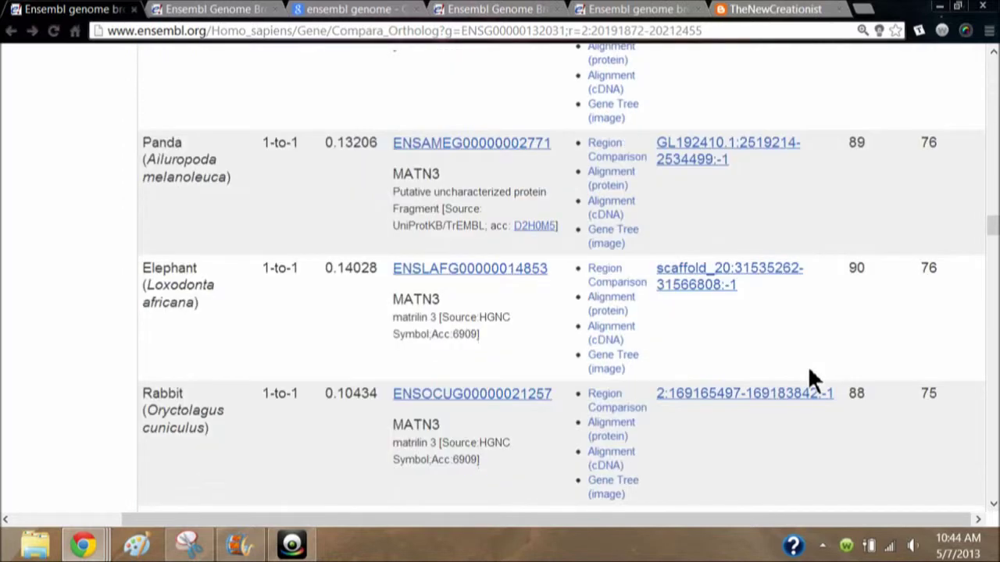
{"action": "scroll", "coordinate": [808, 366], "scroll_direction": "down", "scroll_amount": 2}
{"action": "scroll", "coordinate": [817, 364], "scroll_direction": "down", "scroll_amount": 2}
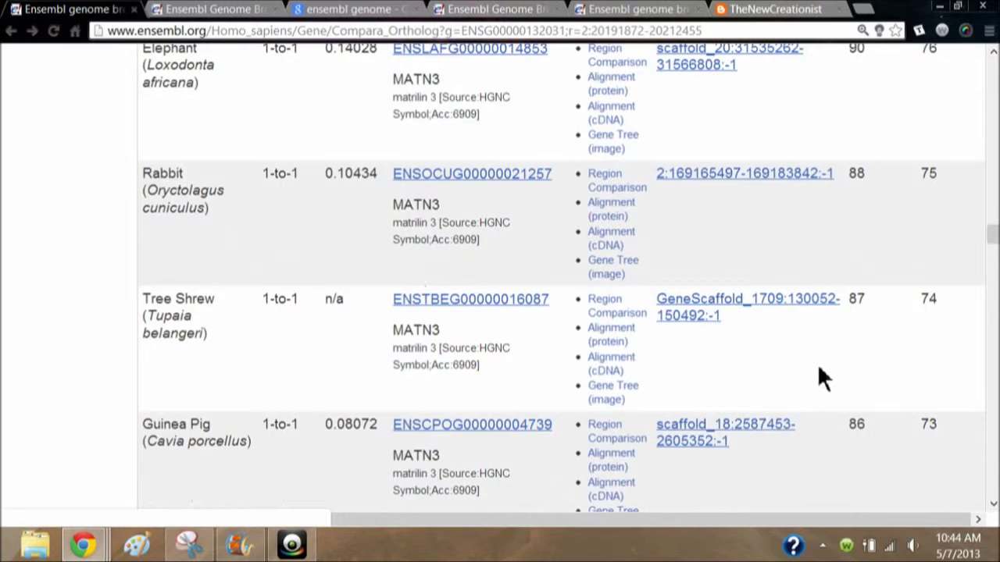
{"action": "scroll", "coordinate": [817, 363], "scroll_direction": "down", "scroll_amount": 3}
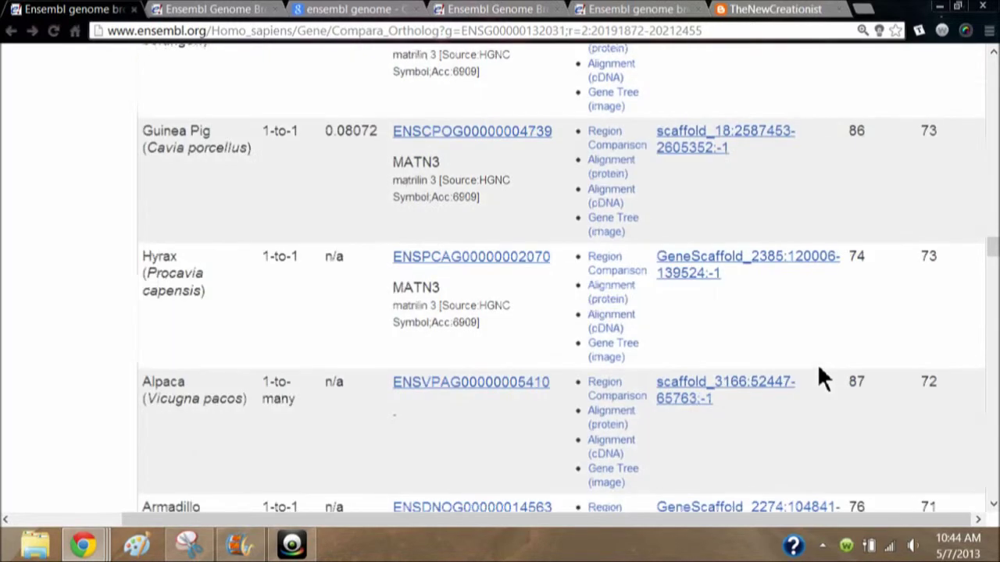
{"action": "scroll", "coordinate": [399, 420], "scroll_direction": "down", "scroll_amount": 1}
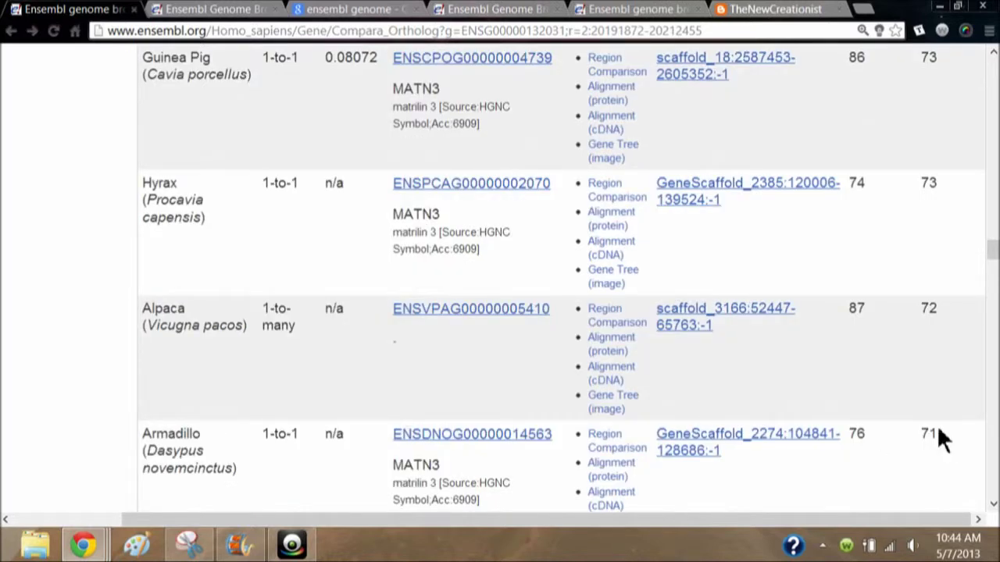
Examine the MATN3 percent identity values from Dolphin through Tasmanian devil to Chicken, and highlight the Mouse Lemur (Microcebus murinus) species name.
{"action": "scroll", "coordinate": [936, 434], "scroll_direction": "down", "scroll_amount": 1}
{"action": "scroll", "coordinate": [937, 433], "scroll_direction": "down", "scroll_amount": 1}
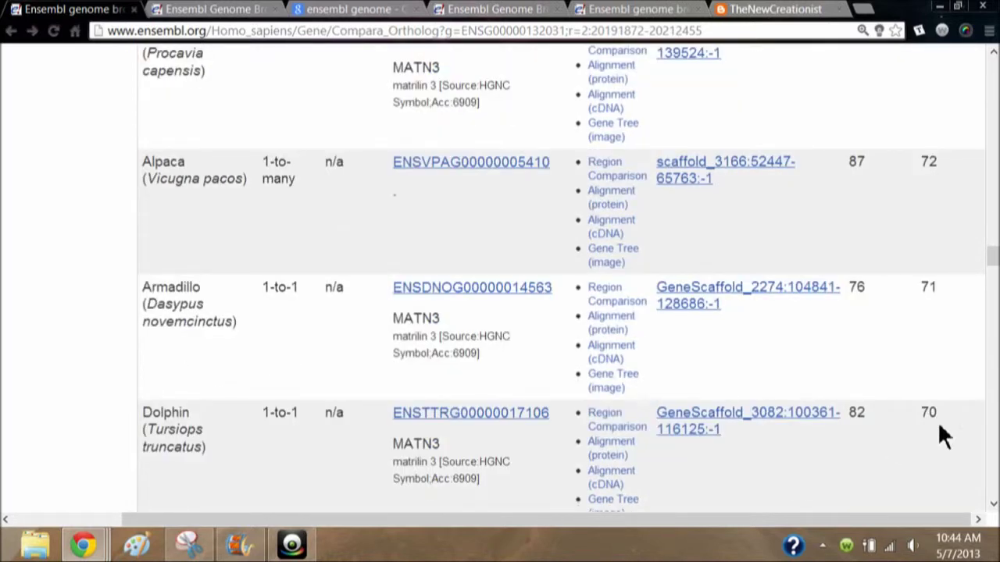
{"action": "scroll", "coordinate": [939, 414], "scroll_direction": "down", "scroll_amount": 1}
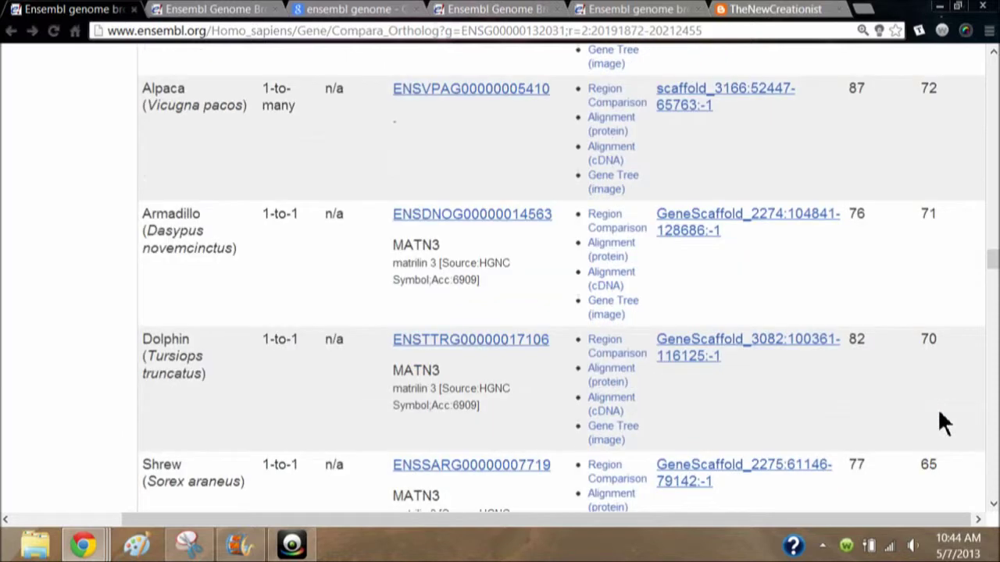
{"action": "scroll", "coordinate": [940, 414], "scroll_direction": "down", "scroll_amount": 1}
{"action": "scroll", "coordinate": [938, 404], "scroll_direction": "down", "scroll_amount": 2}
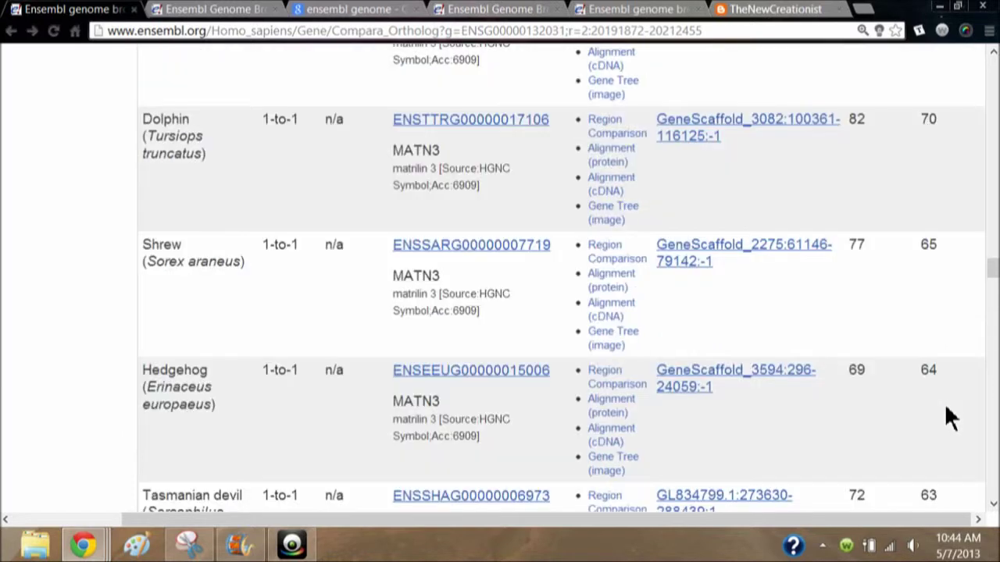
{"action": "scroll", "coordinate": [944, 382], "scroll_direction": "down", "scroll_amount": 1}
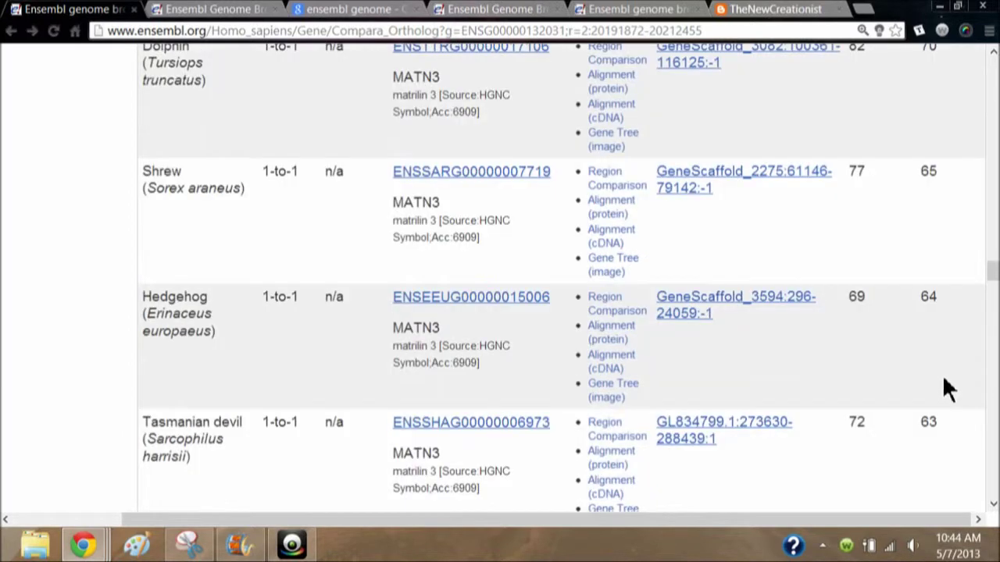
{"action": "scroll", "coordinate": [948, 434], "scroll_direction": "down", "scroll_amount": 1}
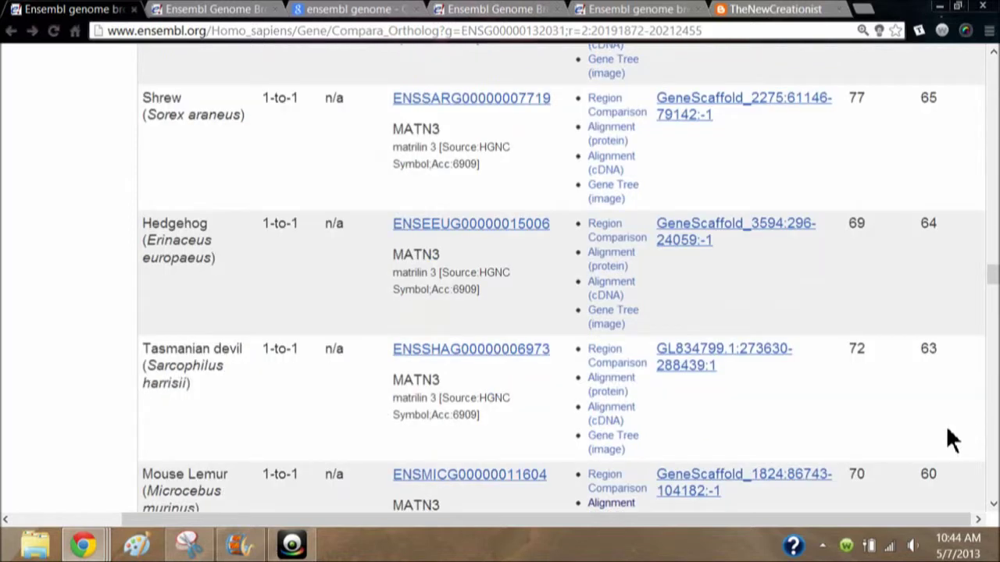
{"action": "scroll", "coordinate": [952, 440], "scroll_direction": "down", "scroll_amount": 1}
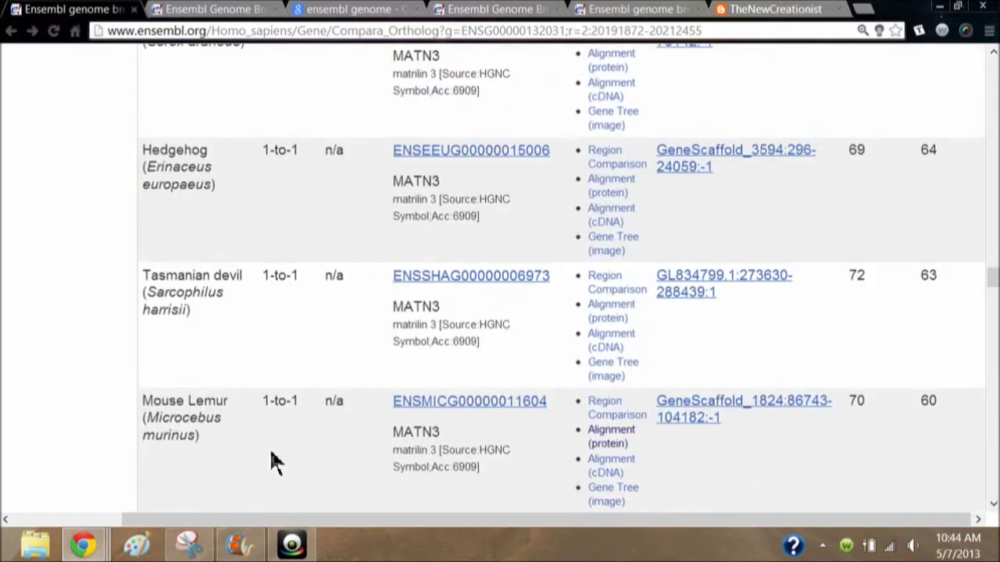
{"action": "left_click_drag", "start_coordinate": [141, 397], "coordinate": [203, 443]}
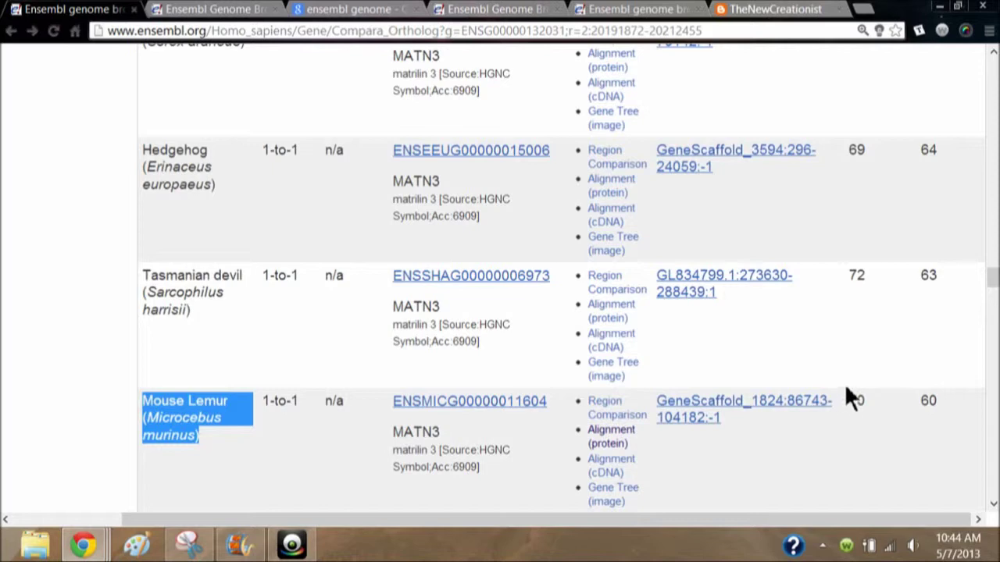
{"action": "scroll", "coordinate": [846, 394], "scroll_direction": "down", "scroll_amount": 2}
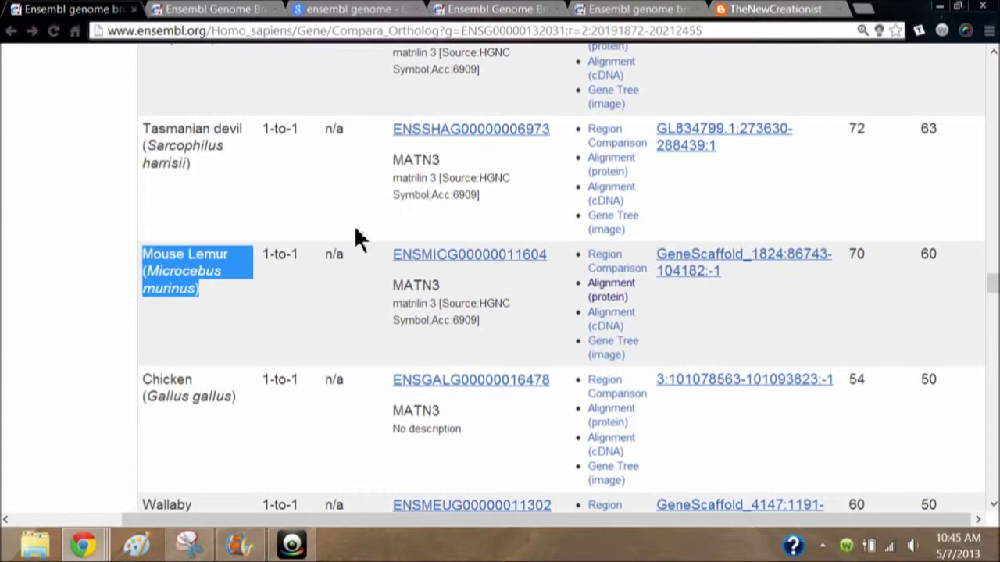
Leave the orthologue table for an open Ensembl home page and run its example all-species search for coronary heart disease.
{"action": "scroll", "coordinate": [42, 277], "scroll_direction": "up", "scroll_amount": 18}
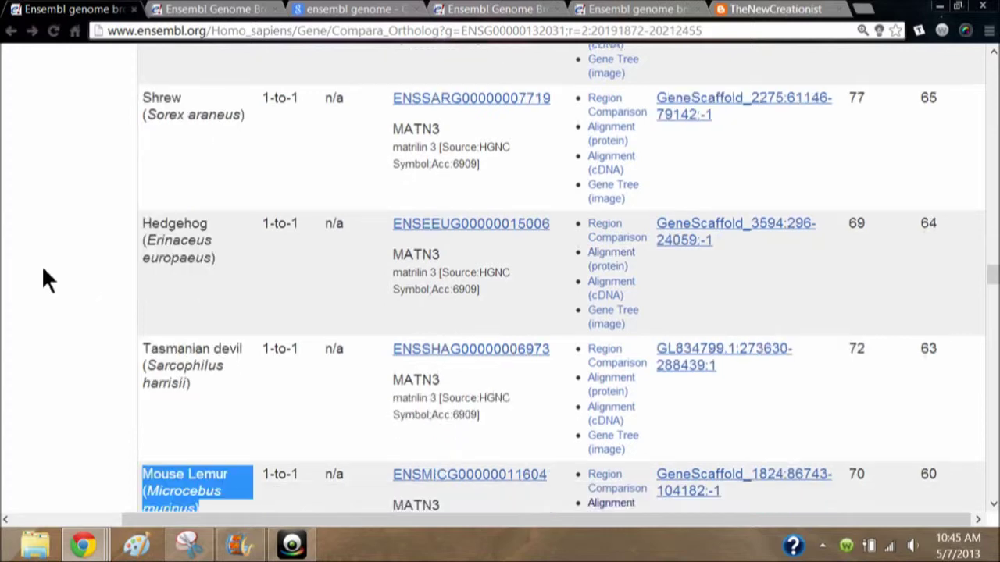
{"action": "scroll", "coordinate": [42, 281], "scroll_direction": "up", "scroll_amount": 14}
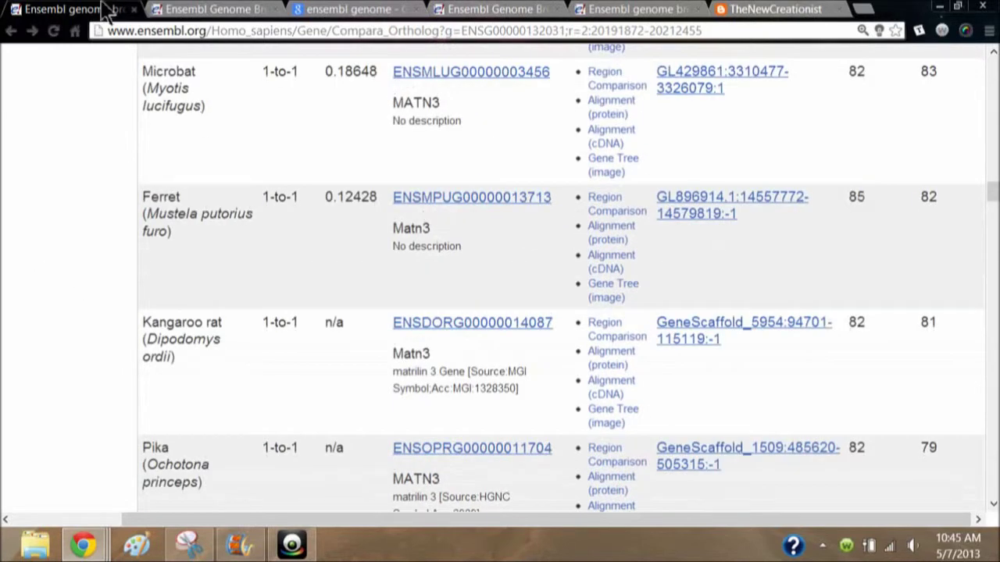
{"action": "left_click", "coordinate": [176, 7]}
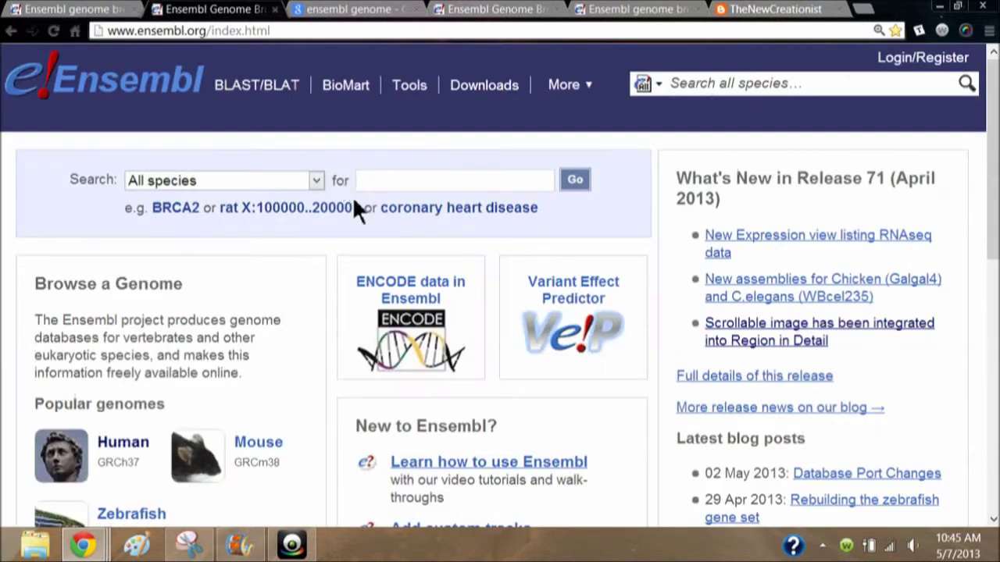
{"action": "left_click", "coordinate": [349, 12]}
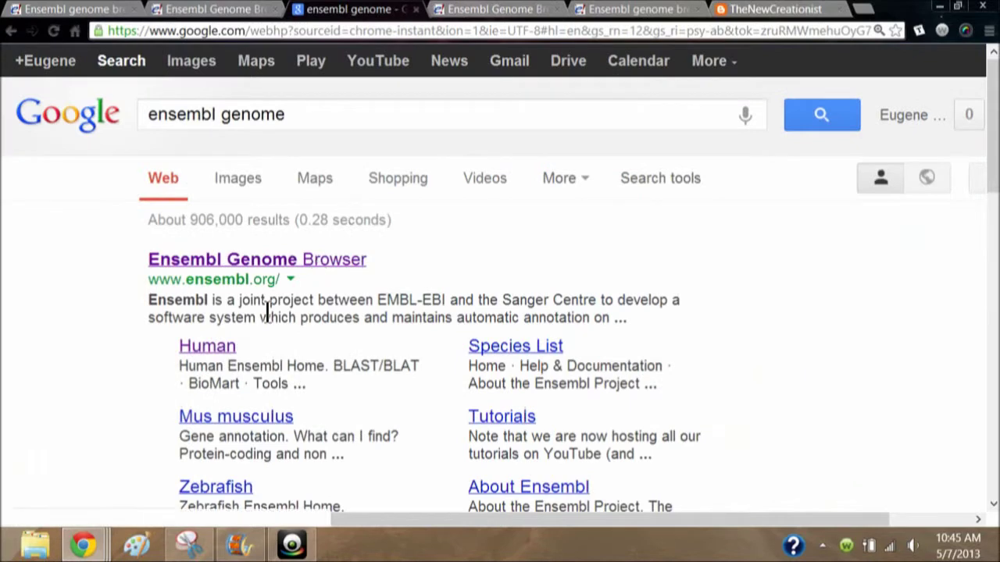
{"action": "left_click", "coordinate": [500, 9]}
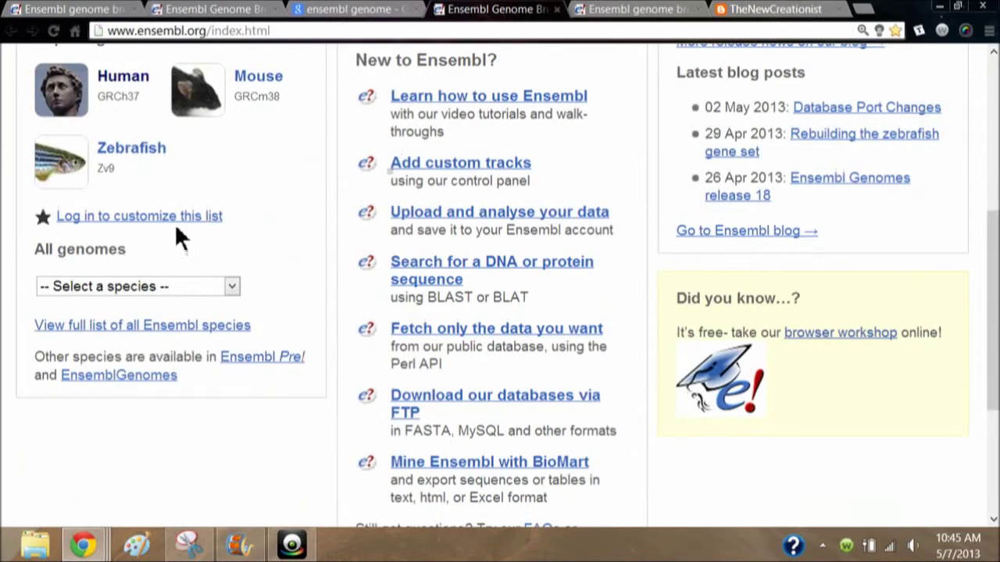
{"action": "scroll", "coordinate": [257, 238], "scroll_direction": "up", "scroll_amount": 4}
{"action": "scroll", "coordinate": [264, 247], "scroll_direction": "up", "scroll_amount": 1}
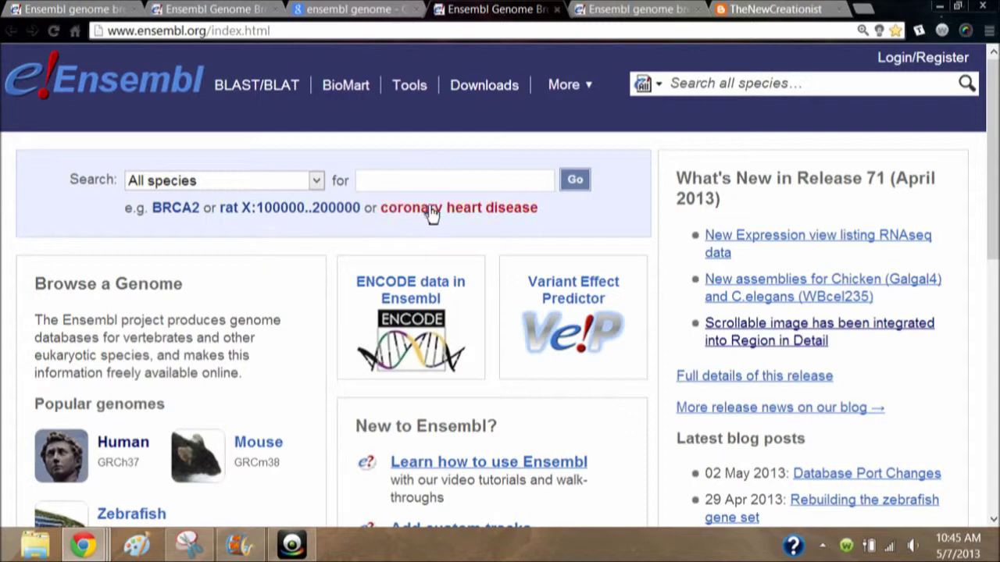
{"action": "left_click", "coordinate": [454, 292]}
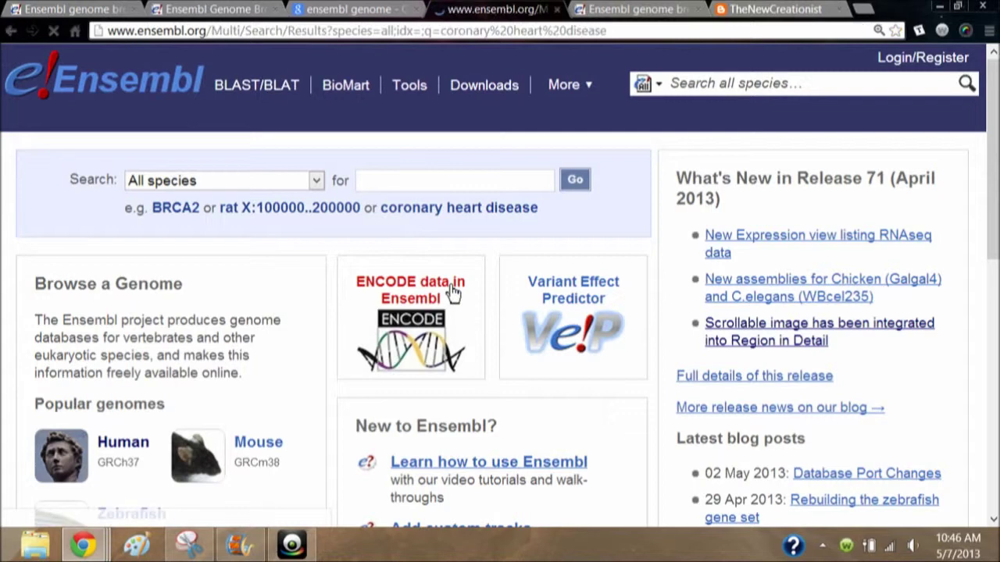
Look over the open Human (GRCh37) genome page and the Ensembl home page, and return to the MATN3 orthologue table.
{"action": "left_click", "coordinate": [361, 22]}
{"action": "left_click", "coordinate": [541, 14]}
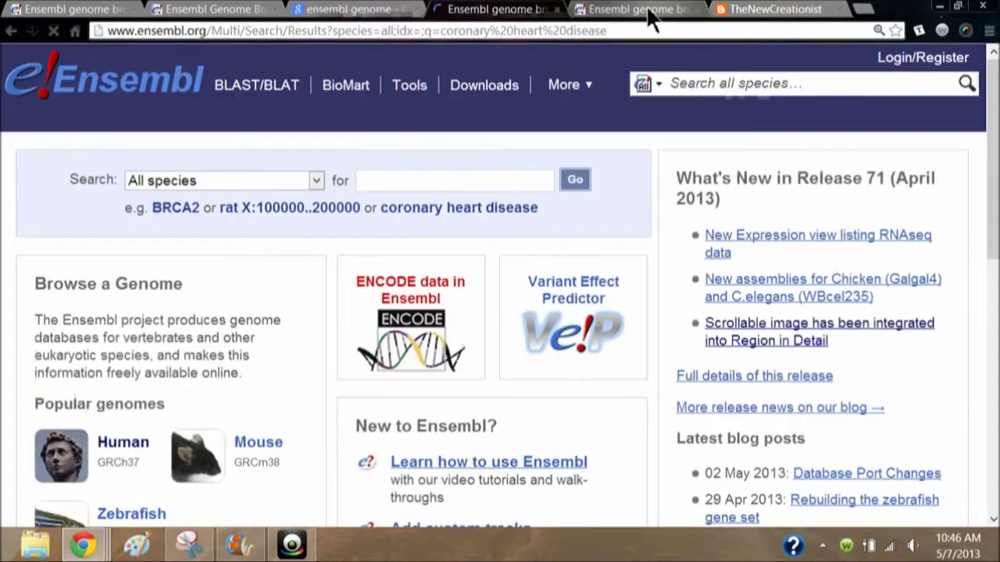
{"action": "left_click", "coordinate": [649, 19]}
{"action": "left_click", "coordinate": [765, 20]}
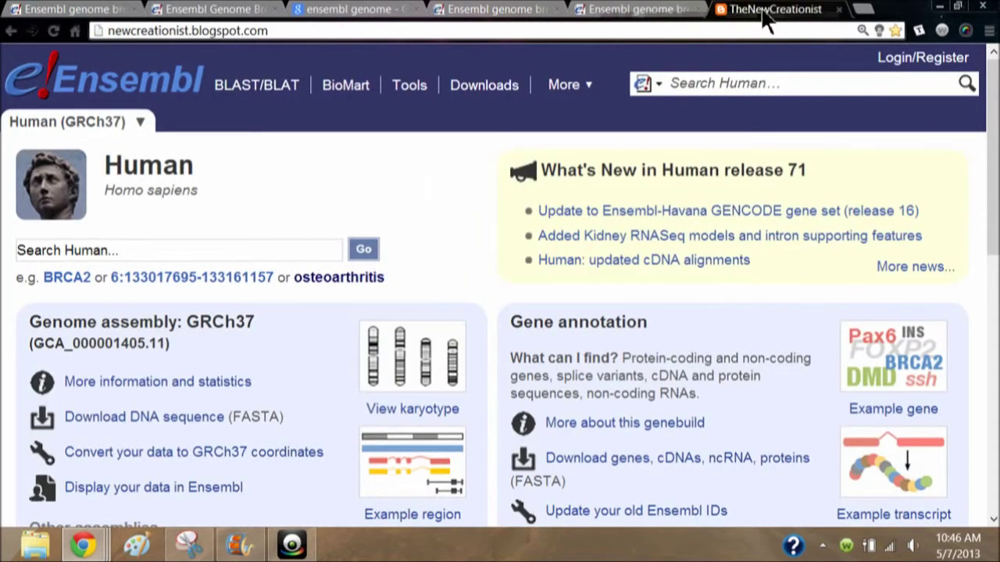
{"action": "left_click", "coordinate": [637, 10]}
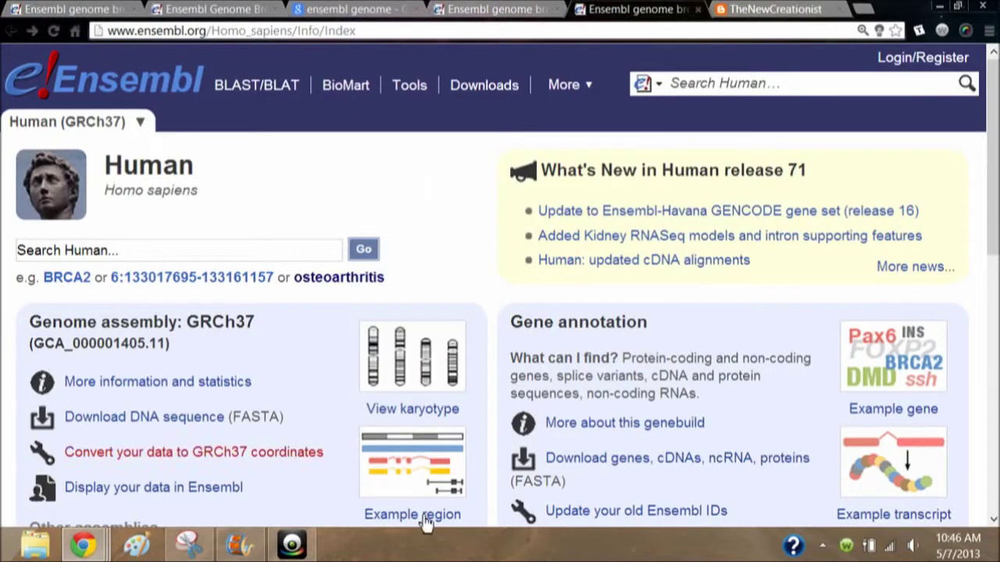
{"action": "left_click", "coordinate": [323, 11]}
{"action": "left_click", "coordinate": [209, 10]}
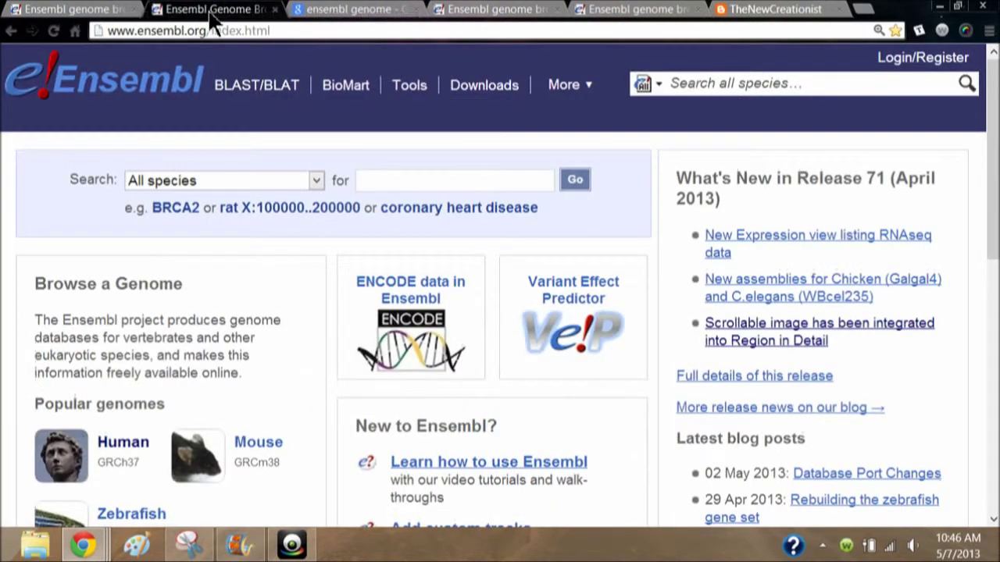
{"action": "left_click", "coordinate": [117, 9]}
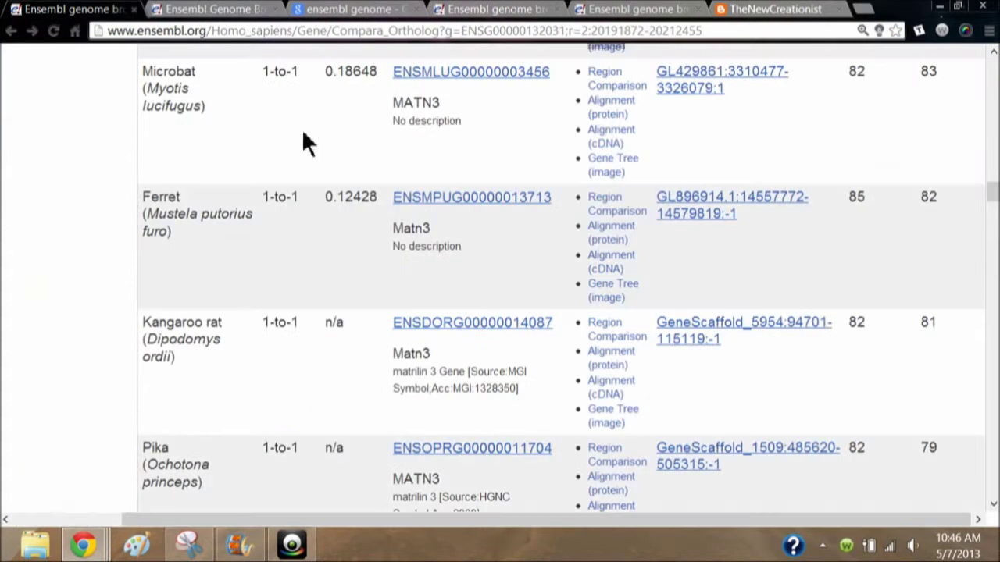
Return to the coronary heart disease search results and open the matching human genes in detail.
{"action": "left_click", "coordinate": [207, 10]}
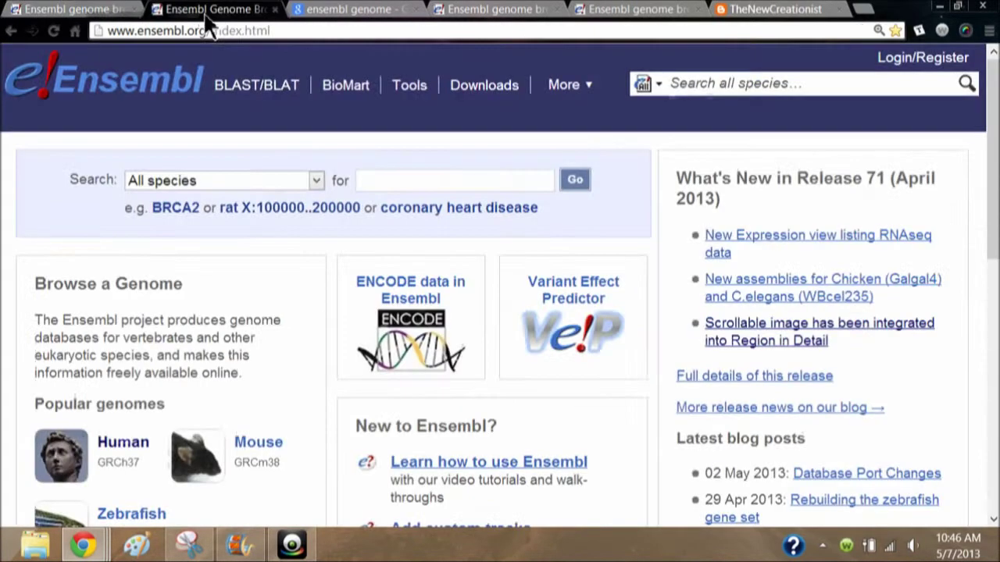
{"action": "scroll", "coordinate": [320, 98], "scroll_direction": "down", "scroll_amount": 3}
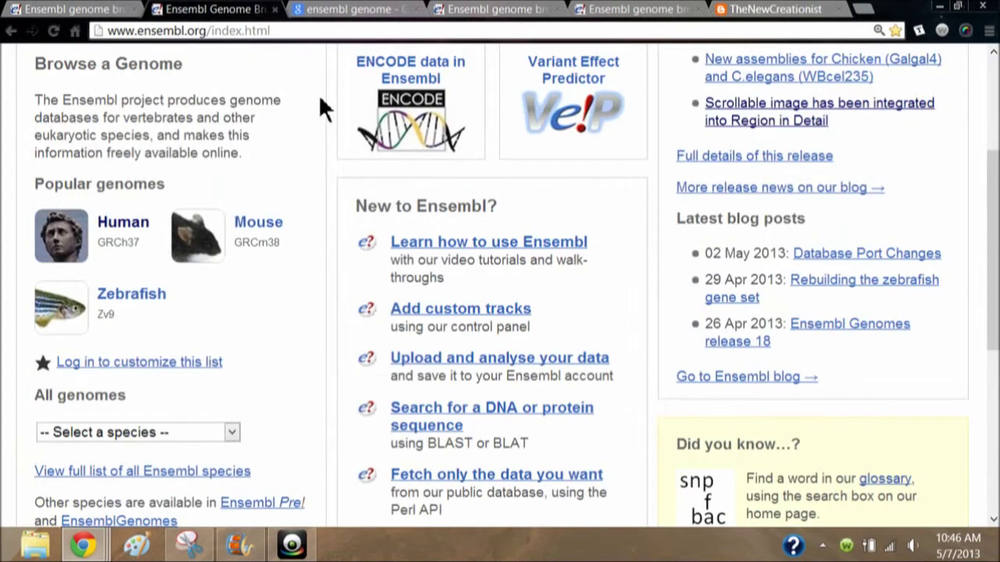
{"action": "left_click", "coordinate": [355, 11]}
{"action": "left_click", "coordinate": [461, 11]}
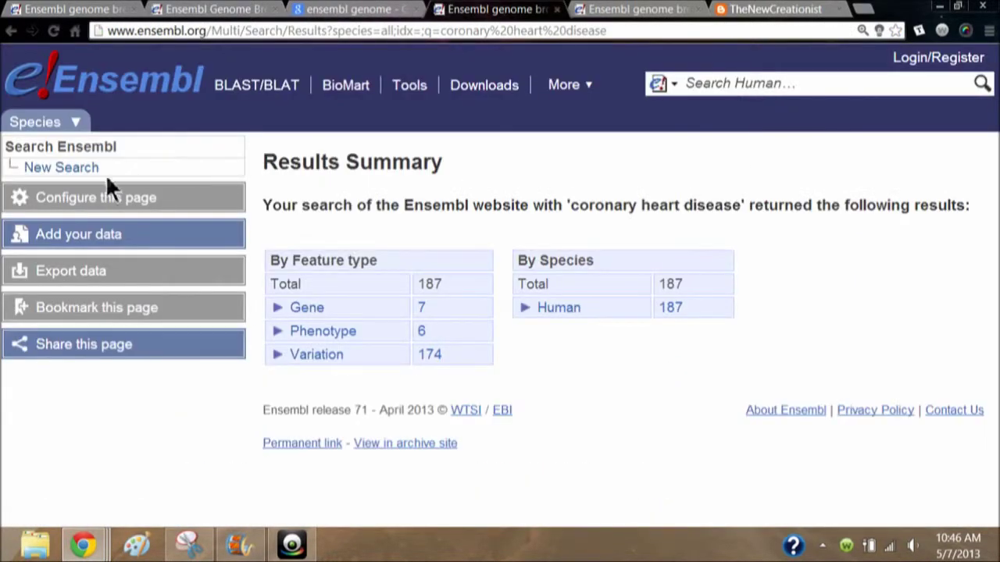
{"action": "left_click", "coordinate": [304, 313]}
{"action": "left_click", "coordinate": [313, 331]}
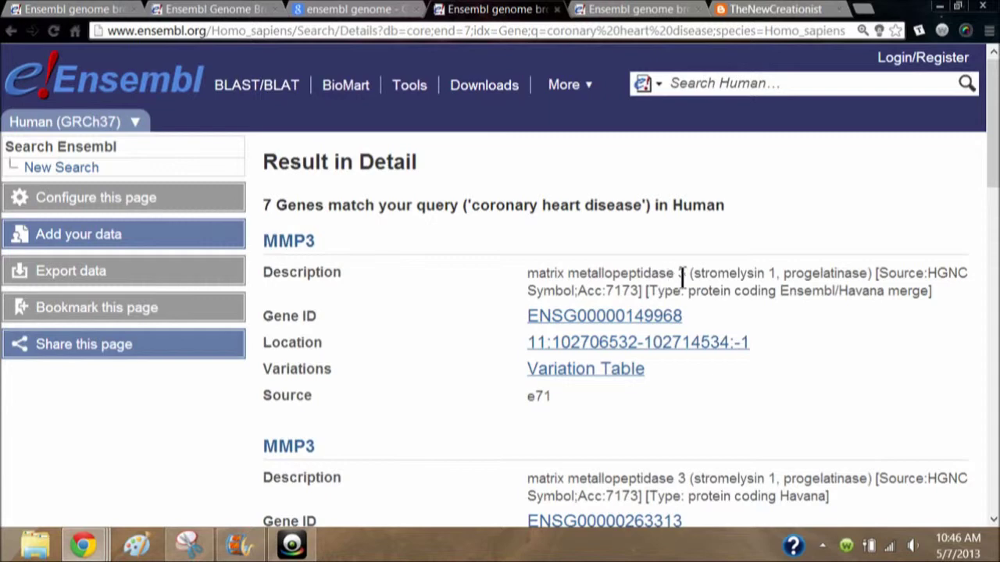
Open the first MMP3 gene result and show its orthologues.
{"action": "left_click", "coordinate": [291, 243]}
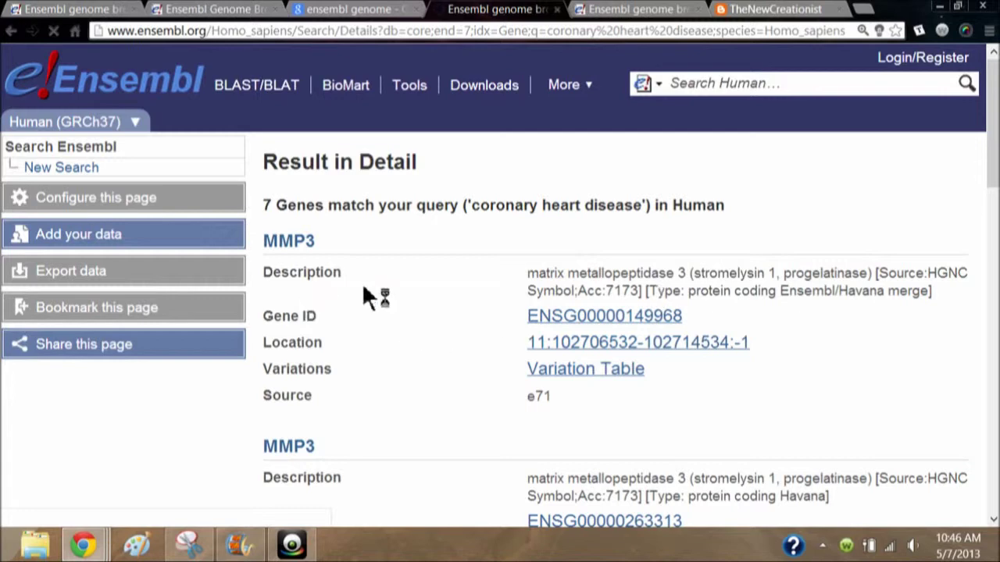
{"action": "left_click", "coordinate": [287, 250]}
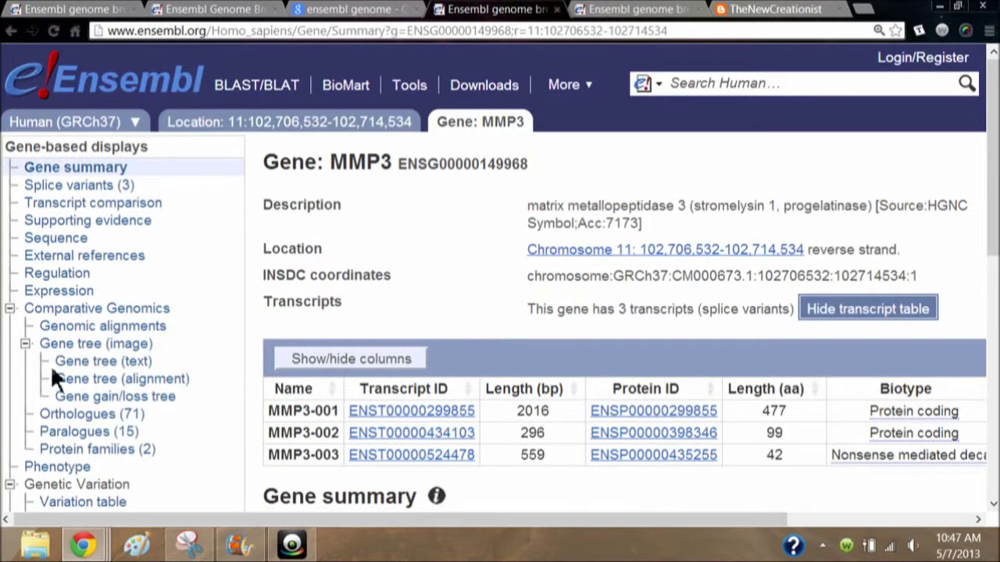
{"action": "left_click", "coordinate": [67, 418]}
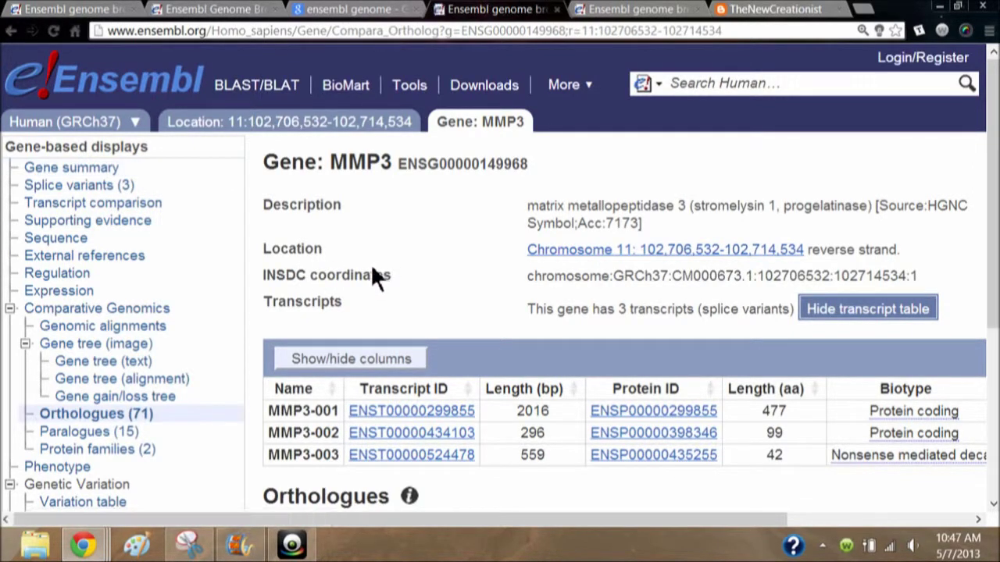
Review the MMP3 orthologue summary by species set and show details for the Primates set only.
{"action": "scroll", "coordinate": [386, 268], "scroll_direction": "down", "scroll_amount": 6}
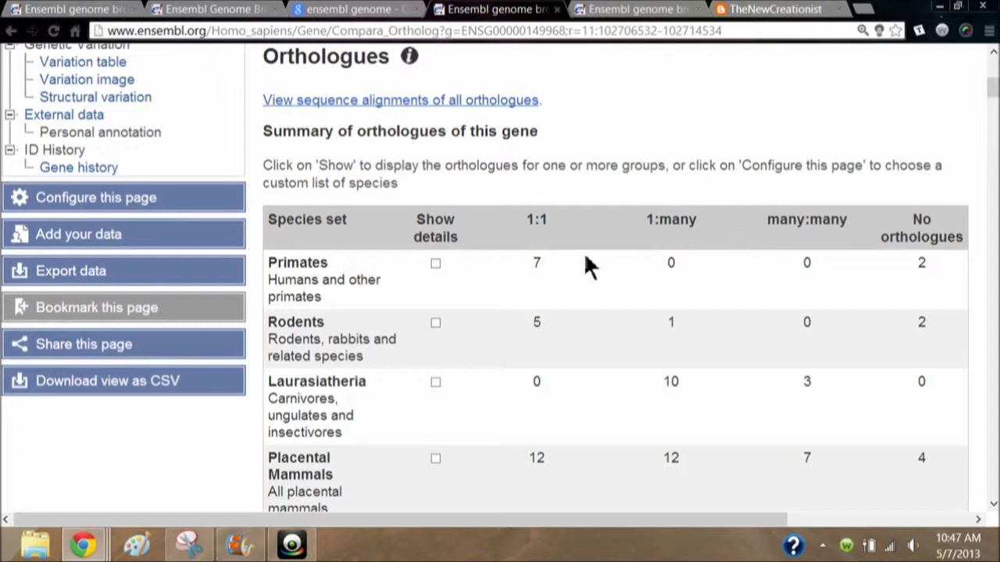
{"action": "scroll", "coordinate": [586, 266], "scroll_direction": "up", "scroll_amount": 6}
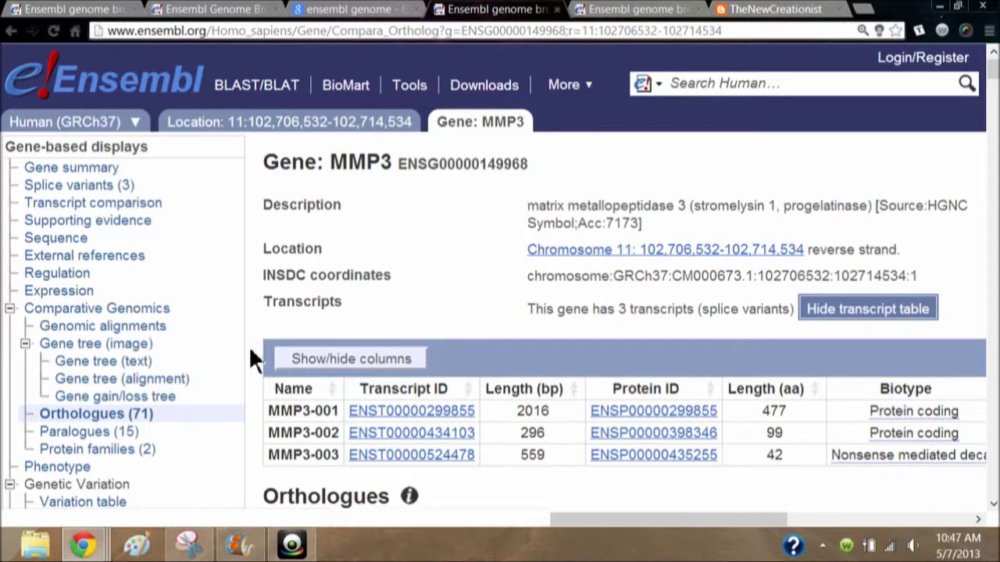
{"action": "scroll", "coordinate": [302, 363], "scroll_direction": "down", "scroll_amount": 6}
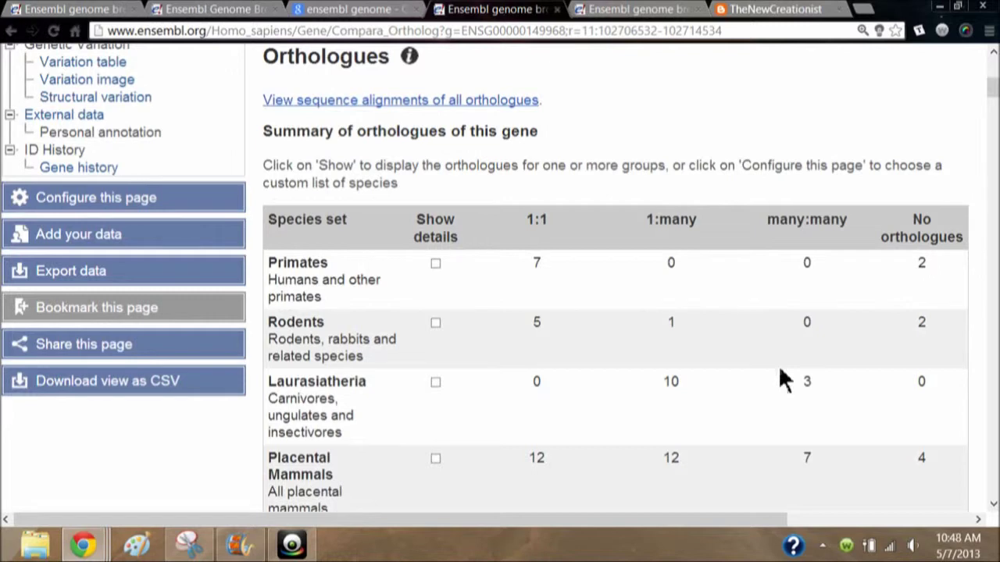
{"action": "scroll", "coordinate": [683, 346], "scroll_direction": "down", "scroll_amount": 3}
{"action": "scroll", "coordinate": [682, 342], "scroll_direction": "down", "scroll_amount": 5}
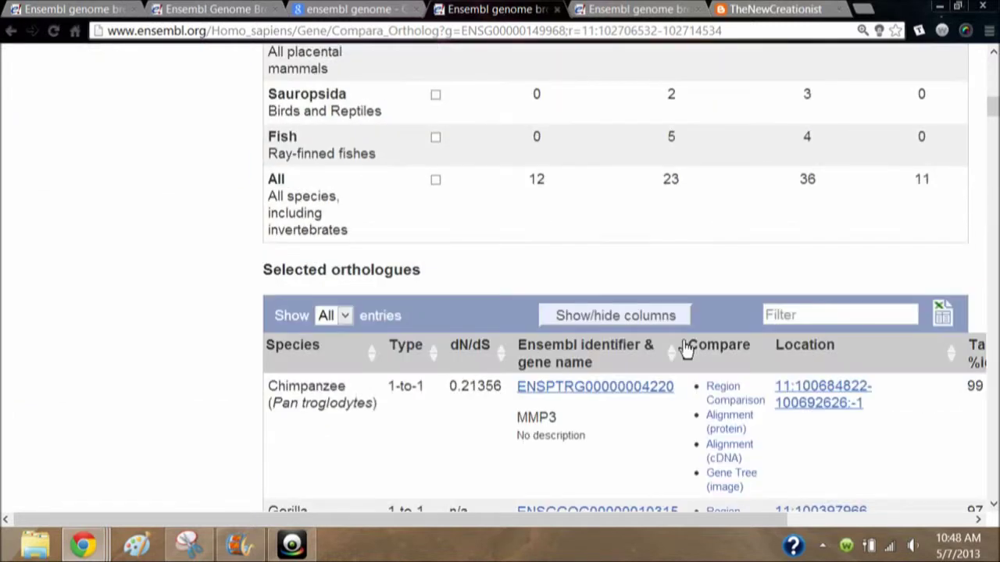
{"action": "scroll", "coordinate": [562, 317], "scroll_direction": "up", "scroll_amount": 4}
{"action": "scroll", "coordinate": [558, 315], "scroll_direction": "up", "scroll_amount": 4}
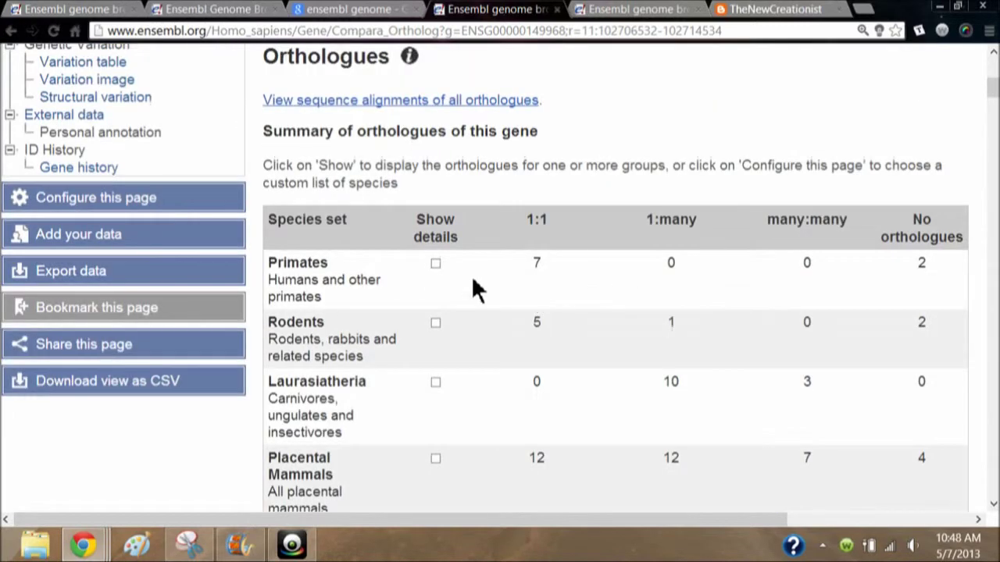
{"action": "left_click", "coordinate": [435, 263]}
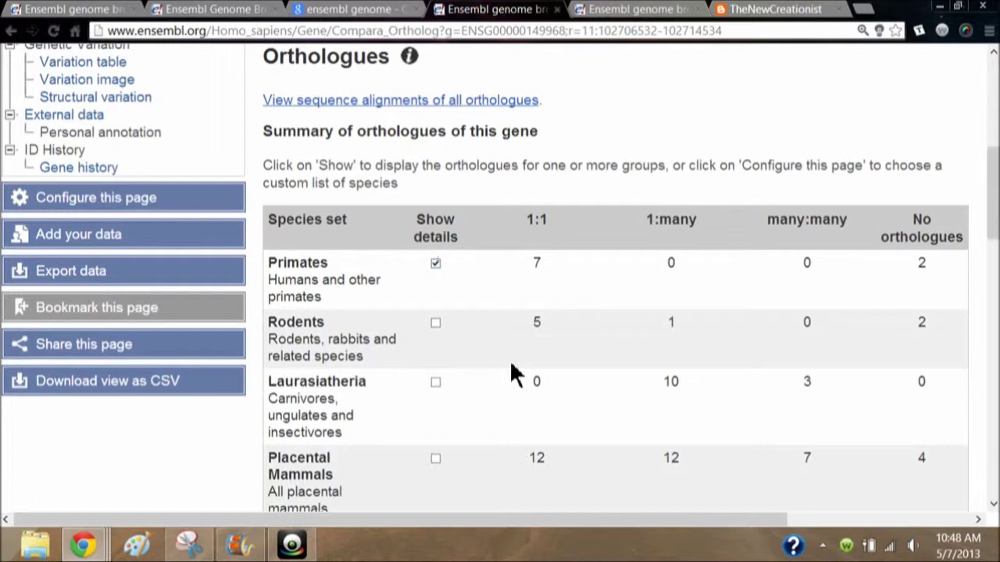
Examine the primate MMP3 orthologues and their target percent identity values from Chimpanzee through Tarsier.
{"action": "scroll", "coordinate": [512, 374], "scroll_direction": "down", "scroll_amount": 2}
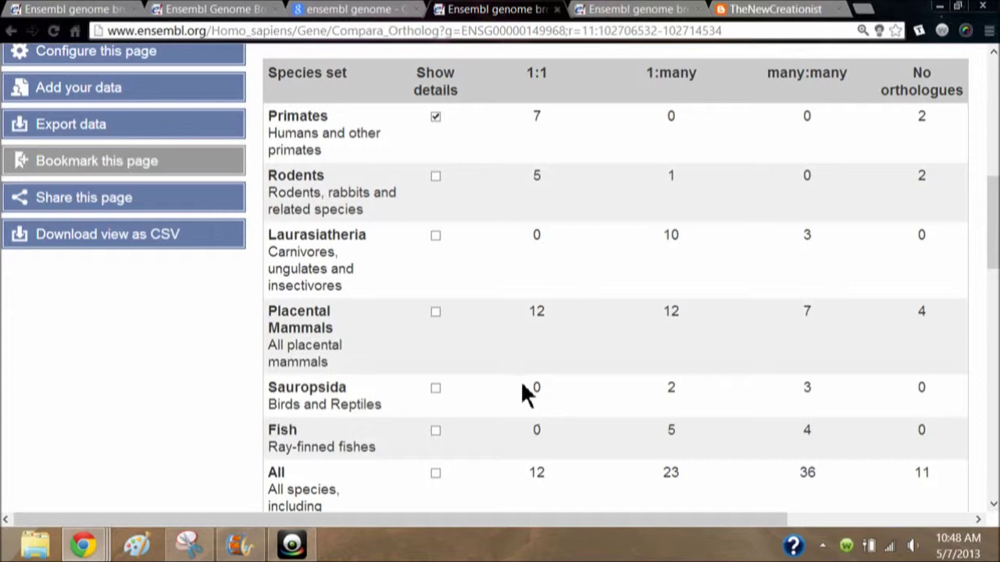
{"action": "scroll", "coordinate": [522, 383], "scroll_direction": "down", "scroll_amount": 5}
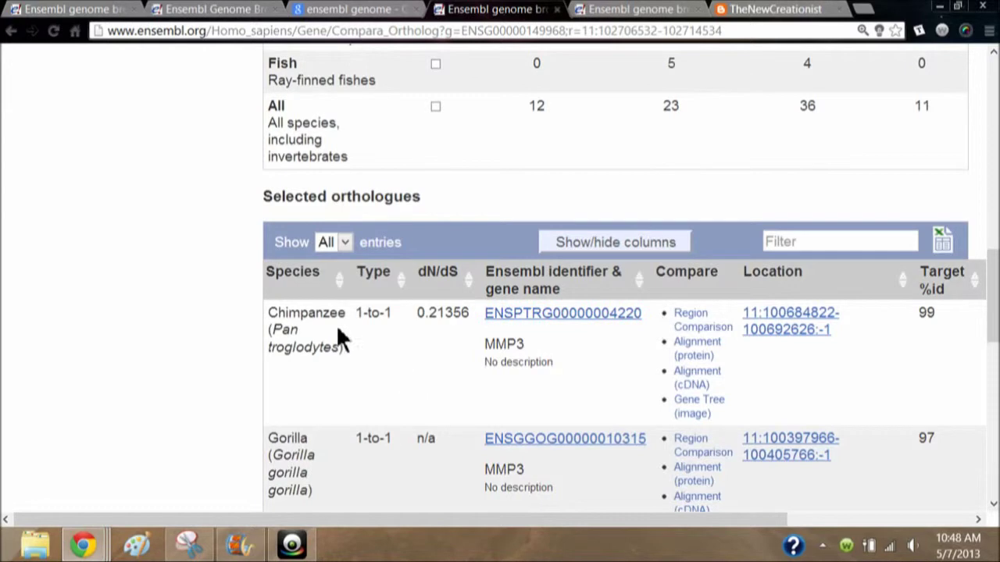
{"action": "scroll", "coordinate": [340, 359], "scroll_direction": "down", "scroll_amount": 2}
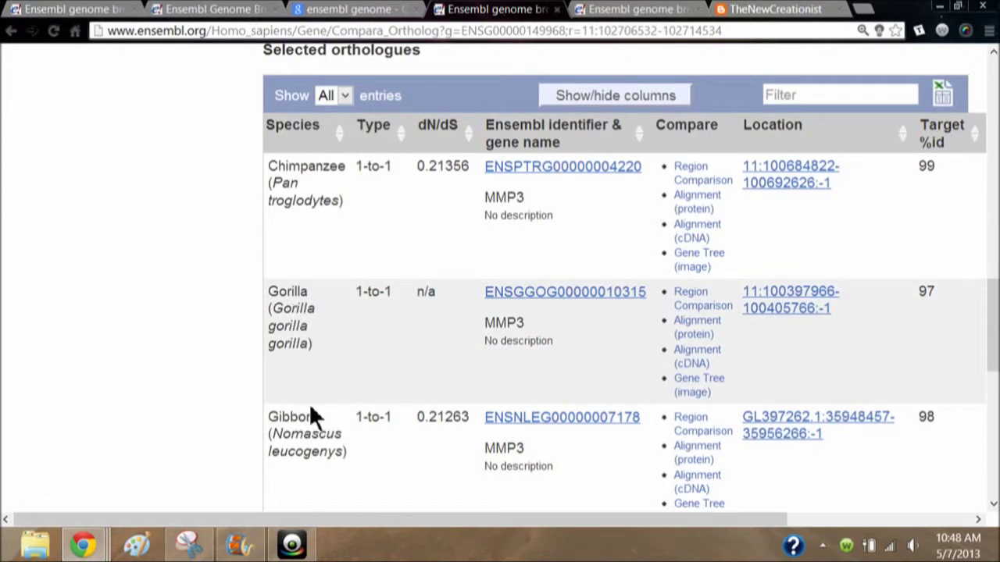
{"action": "scroll", "coordinate": [310, 407], "scroll_direction": "up", "scroll_amount": 8}
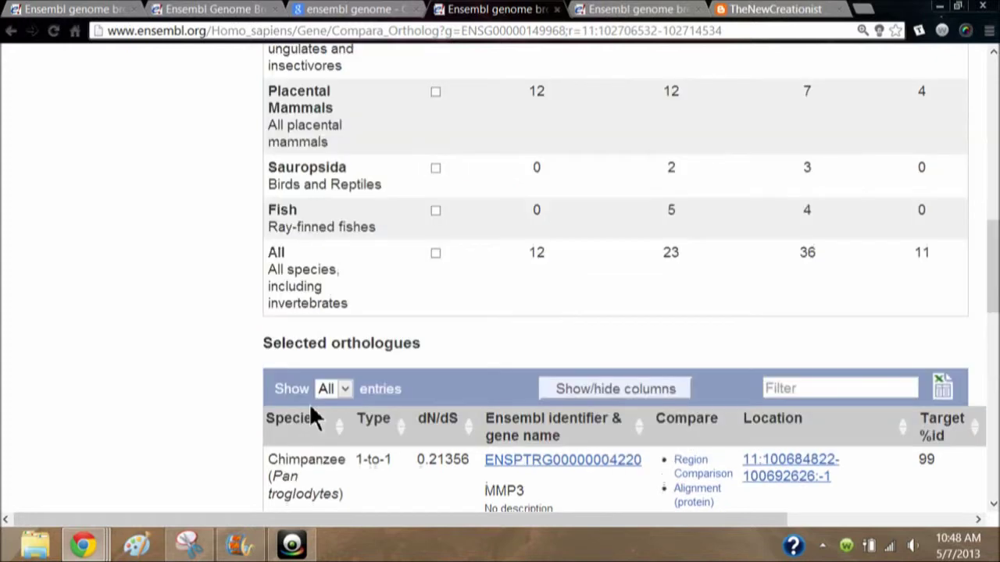
{"action": "scroll", "coordinate": [311, 407], "scroll_direction": "down", "scroll_amount": 7}
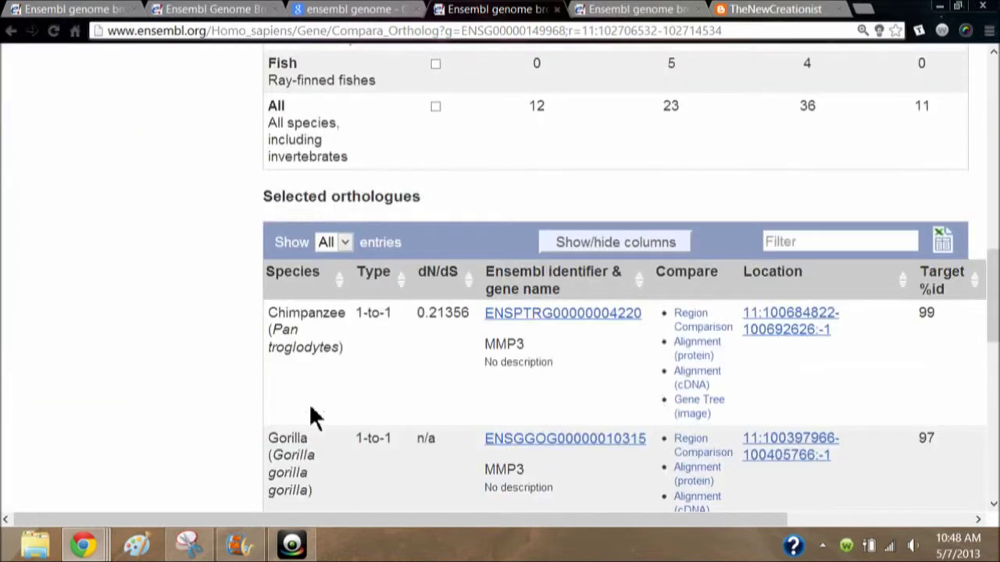
{"action": "scroll", "coordinate": [329, 453], "scroll_direction": "down", "scroll_amount": 2}
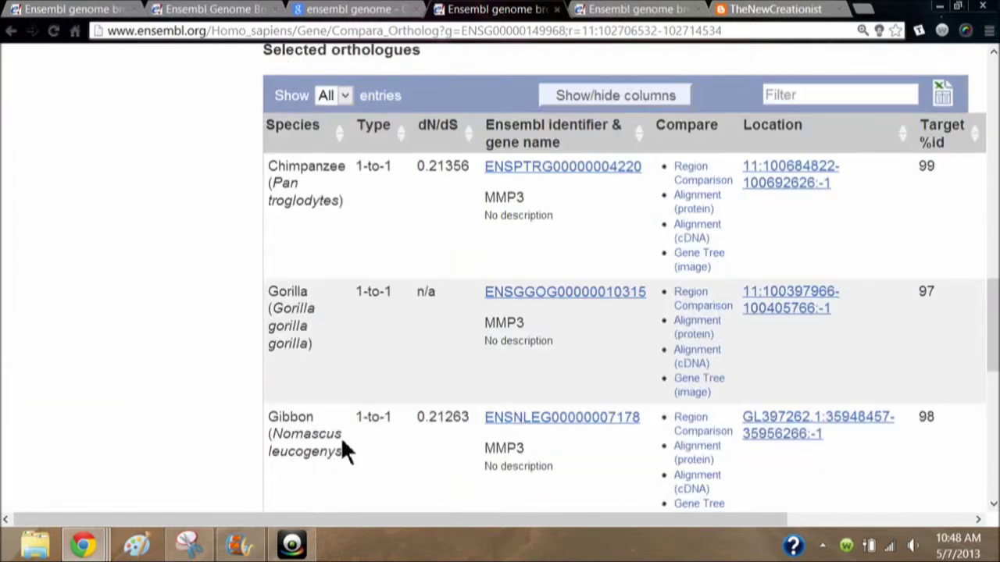
{"action": "scroll", "coordinate": [342, 434], "scroll_direction": "down", "scroll_amount": 5}
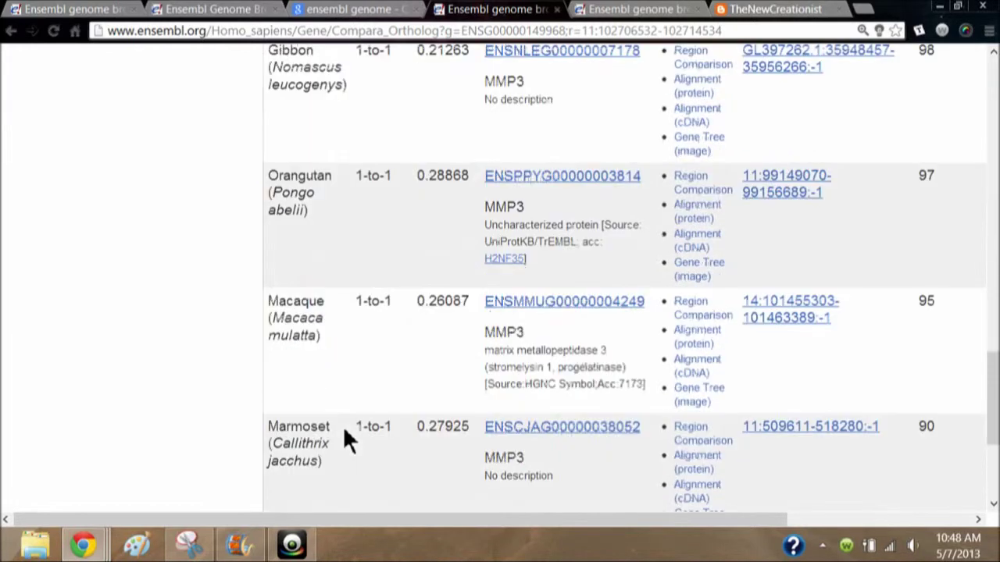
{"action": "scroll", "coordinate": [343, 430], "scroll_direction": "down", "scroll_amount": 1}
{"action": "scroll", "coordinate": [344, 431], "scroll_direction": "down", "scroll_amount": 2}
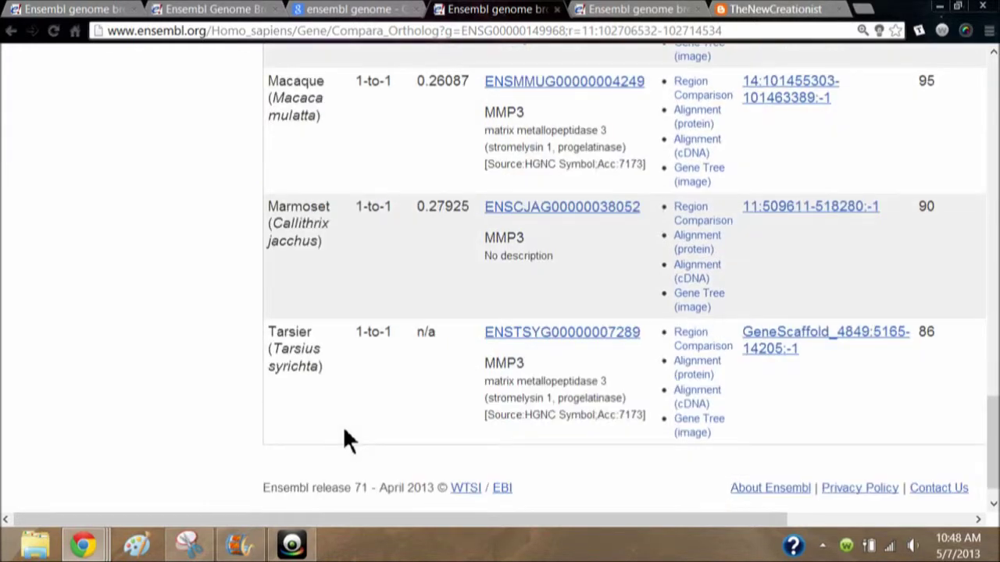
Recheck the MMP3 percent identity values among the primates, comparing Chimpanzee, Gorilla and Gibbon with Macaque, Marmoset and Tarsier.
{"action": "scroll", "coordinate": [344, 431], "scroll_direction": "up", "scroll_amount": 3}
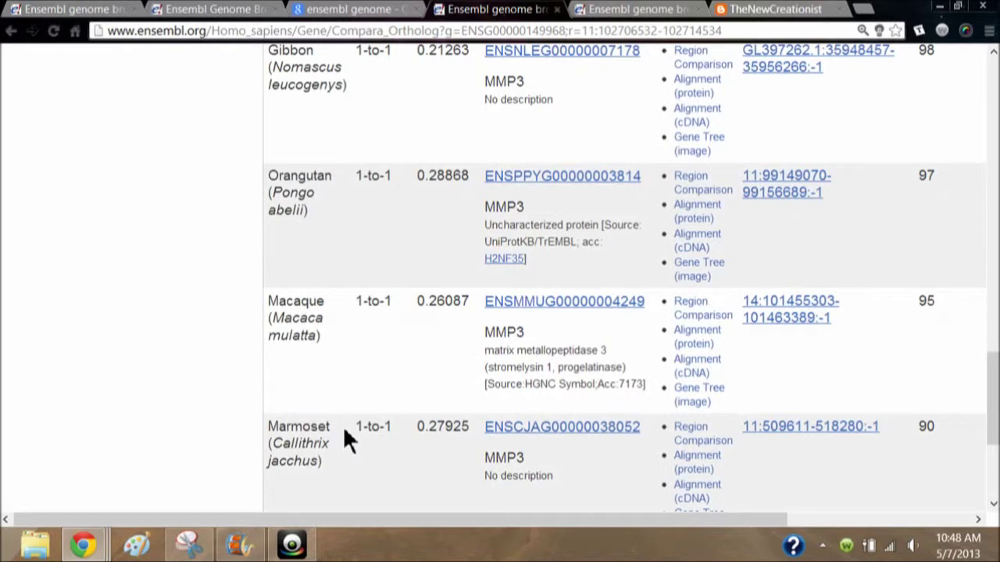
{"action": "scroll", "coordinate": [343, 429], "scroll_direction": "up", "scroll_amount": 4}
{"action": "scroll", "coordinate": [343, 430], "scroll_direction": "down", "scroll_amount": 3}
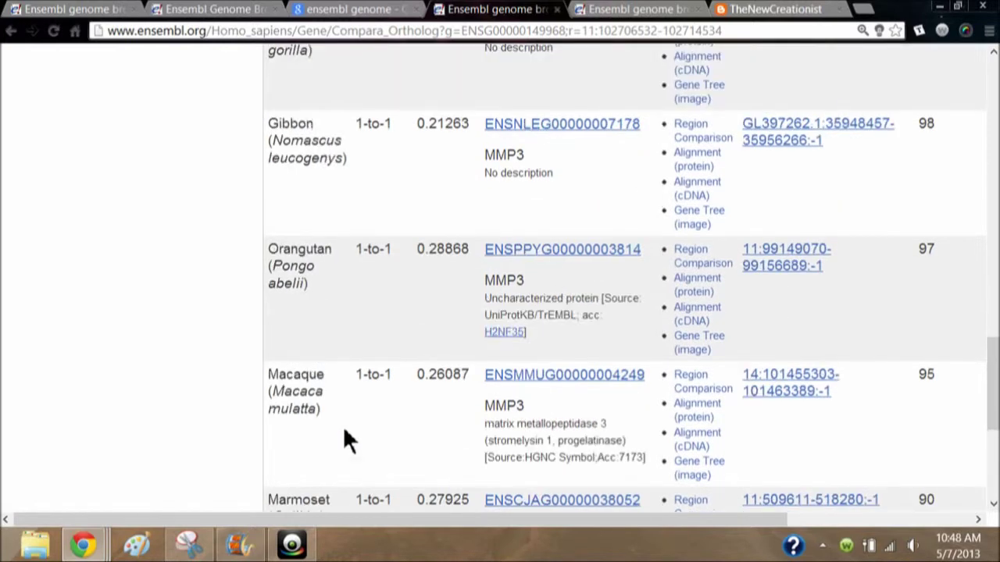
{"action": "scroll", "coordinate": [343, 431], "scroll_direction": "down", "scroll_amount": 4}
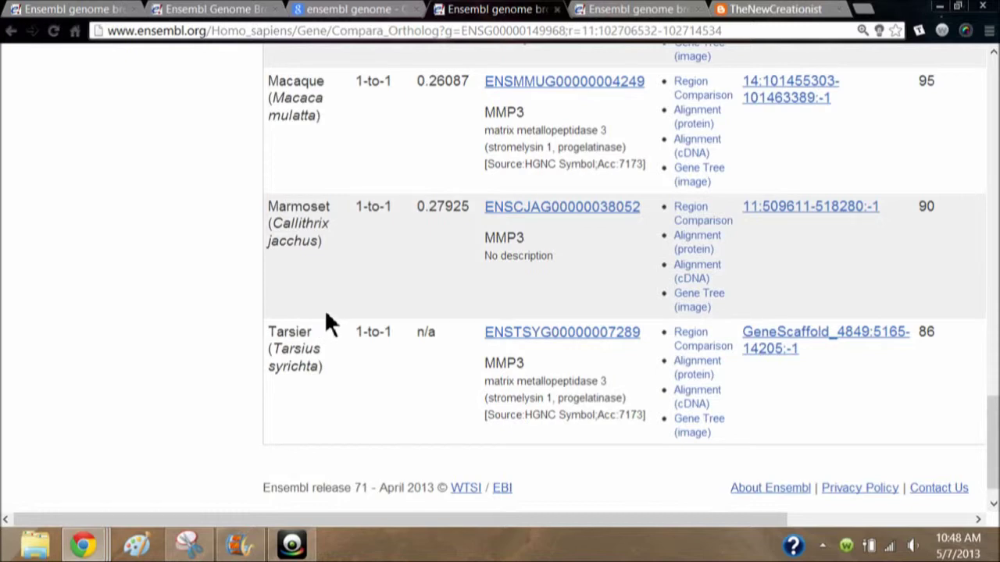
{"action": "scroll", "coordinate": [324, 309], "scroll_direction": "up", "scroll_amount": 3}
{"action": "scroll", "coordinate": [324, 309], "scroll_direction": "up", "scroll_amount": 3}
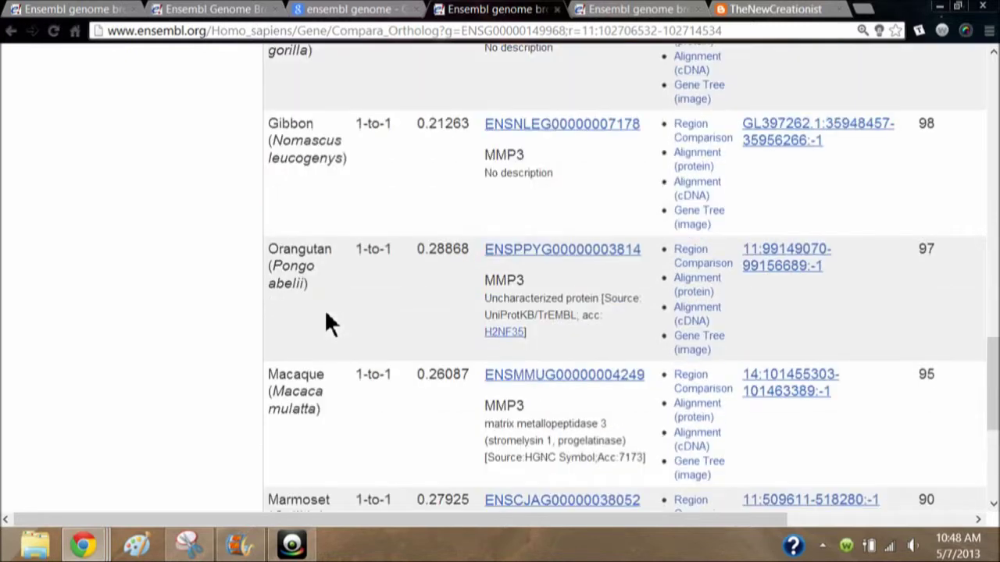
{"action": "scroll", "coordinate": [327, 317], "scroll_direction": "up", "scroll_amount": 2}
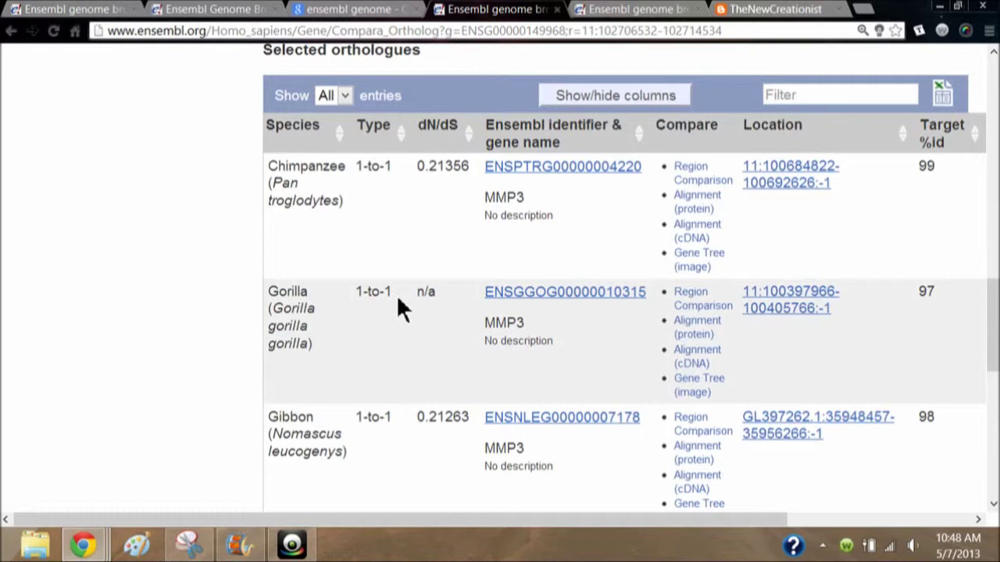
{"action": "scroll", "coordinate": [397, 300], "scroll_direction": "down", "scroll_amount": 7}
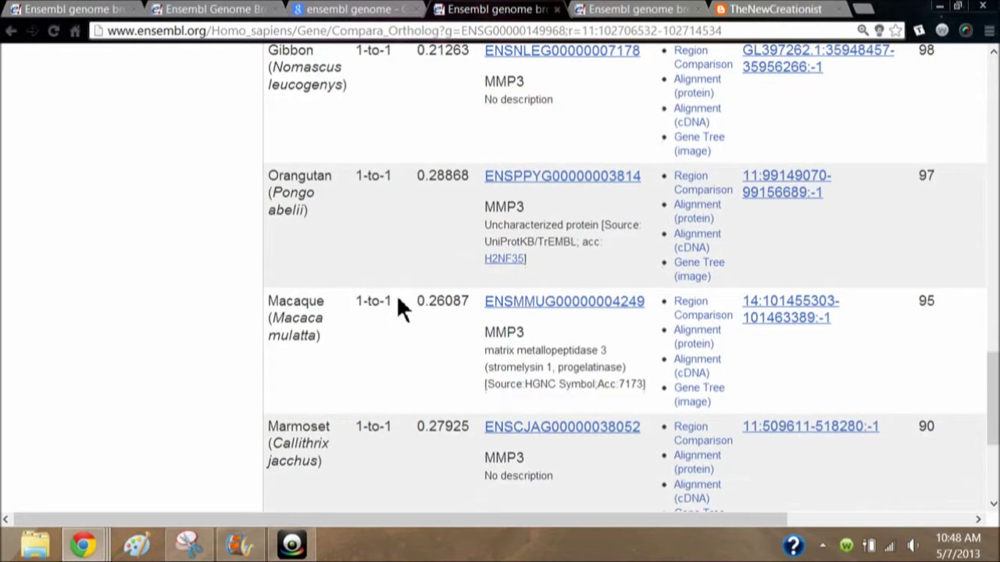
{"action": "scroll", "coordinate": [400, 307], "scroll_direction": "down", "scroll_amount": 1}
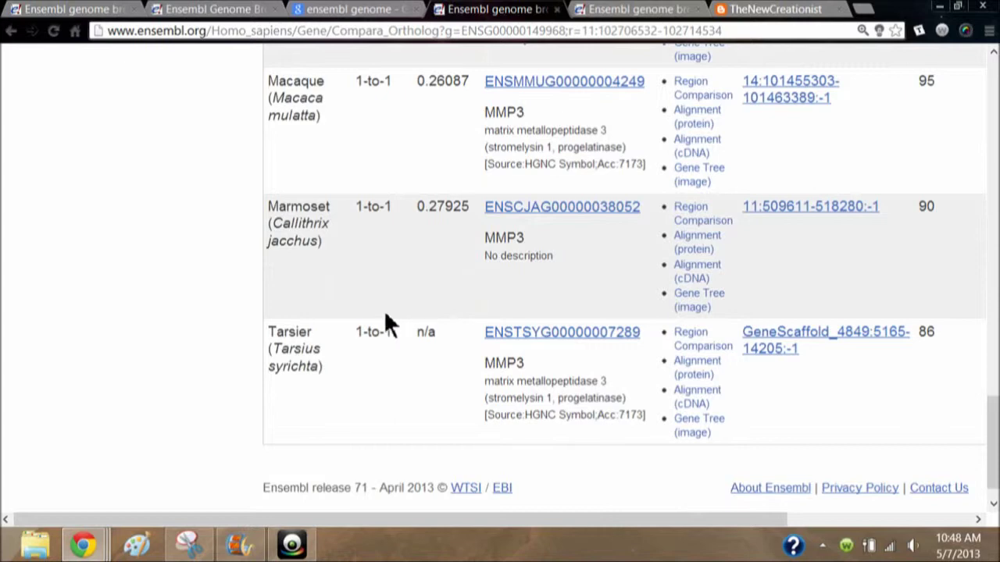
{"action": "scroll", "coordinate": [389, 324], "scroll_direction": "up", "scroll_amount": 8}
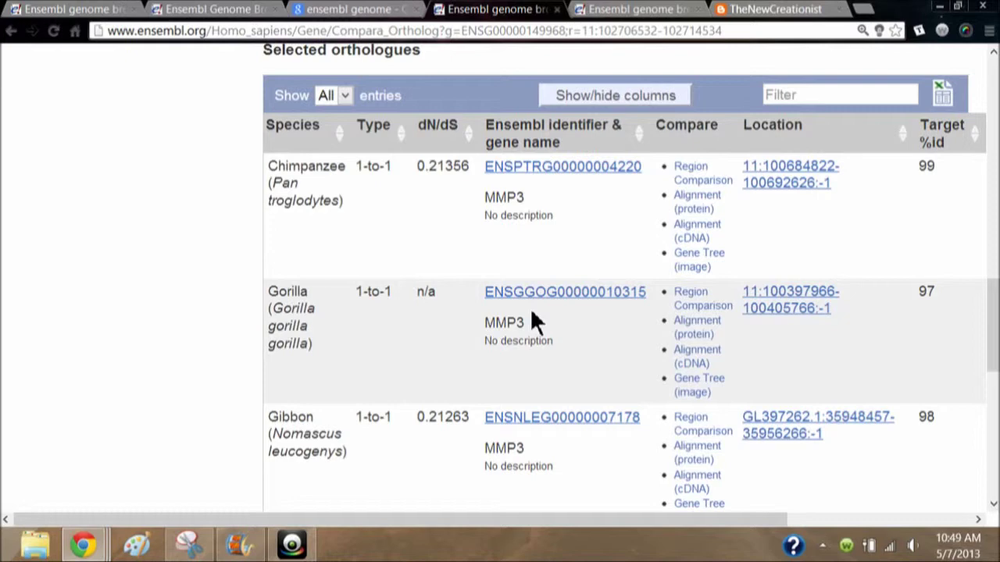
Compare the genomic locations listed for the MMP3 orthologues from Gorilla and Gibbon down to Tarsier.
{"action": "left_click", "coordinate": [768, 425]}
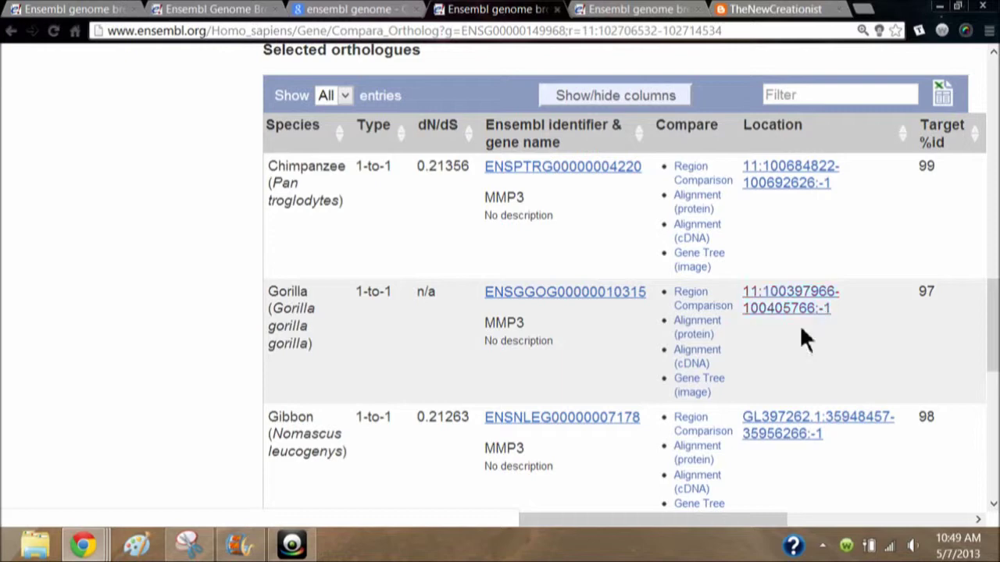
{"action": "scroll", "coordinate": [801, 332], "scroll_direction": "down", "scroll_amount": 4}
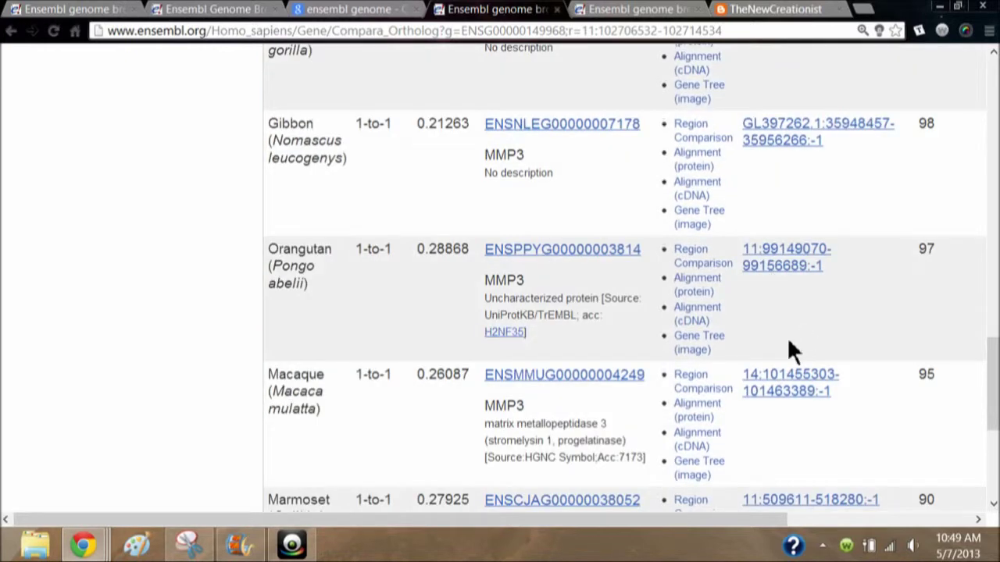
{"action": "scroll", "coordinate": [794, 413], "scroll_direction": "down", "scroll_amount": 3}
{"action": "scroll", "coordinate": [797, 438], "scroll_direction": "down", "scroll_amount": 3}
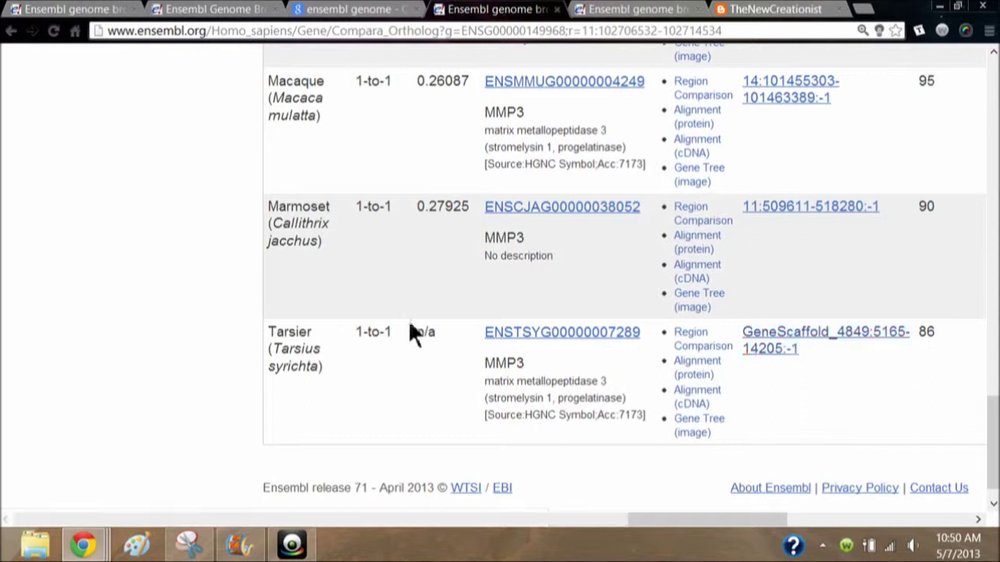
Turn off the Primates selection so the MMP3 orthologue table lists all species, and go to its first entries.
{"action": "scroll", "coordinate": [165, 302], "scroll_direction": "up", "scroll_amount": 15}
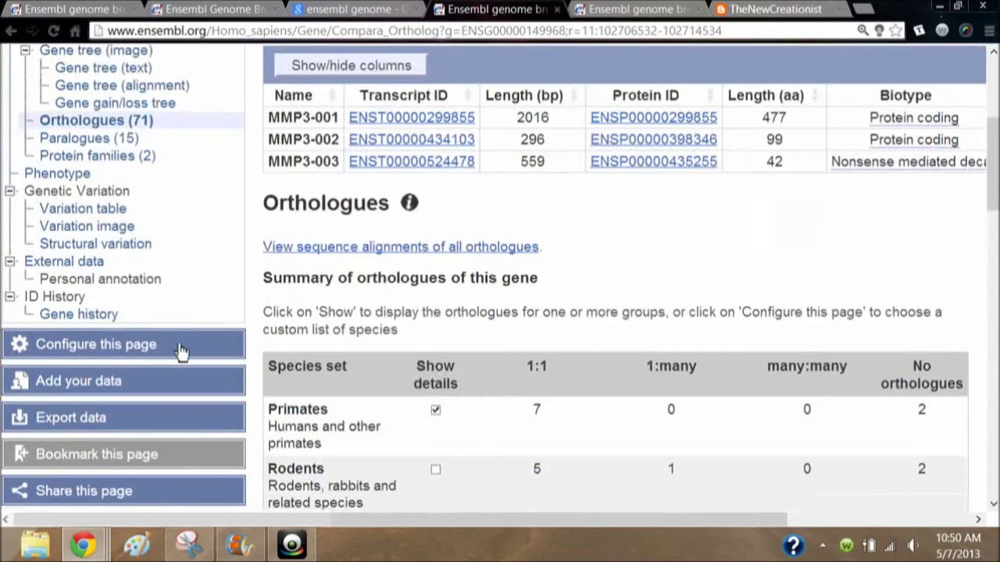
{"action": "left_click", "coordinate": [435, 409]}
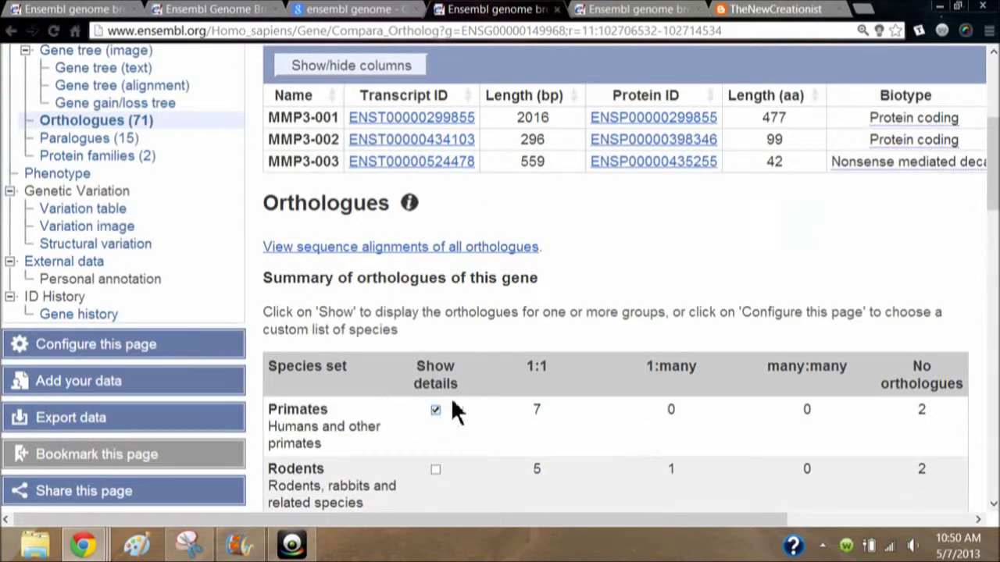
{"action": "scroll", "coordinate": [451, 397], "scroll_direction": "down", "scroll_amount": 4}
{"action": "scroll", "coordinate": [451, 397], "scroll_direction": "down", "scroll_amount": 5}
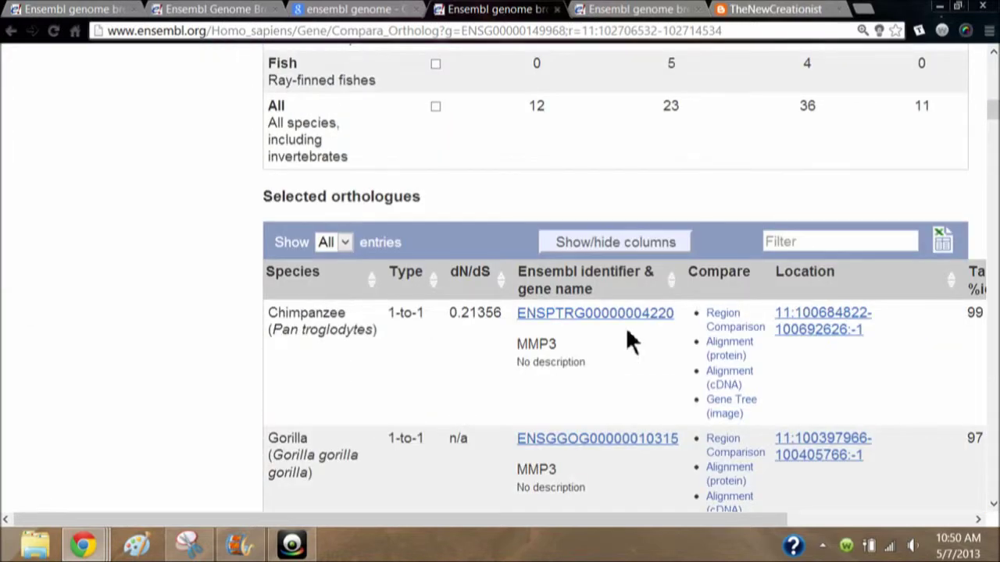
Compare the target and query percent identity values of the MMP3 orthologues from Chimpanzee through Tarsier to Squirrel, Rabbit and Cat.
{"action": "left_click_drag", "start_coordinate": [518, 519], "coordinate": [645, 523]}
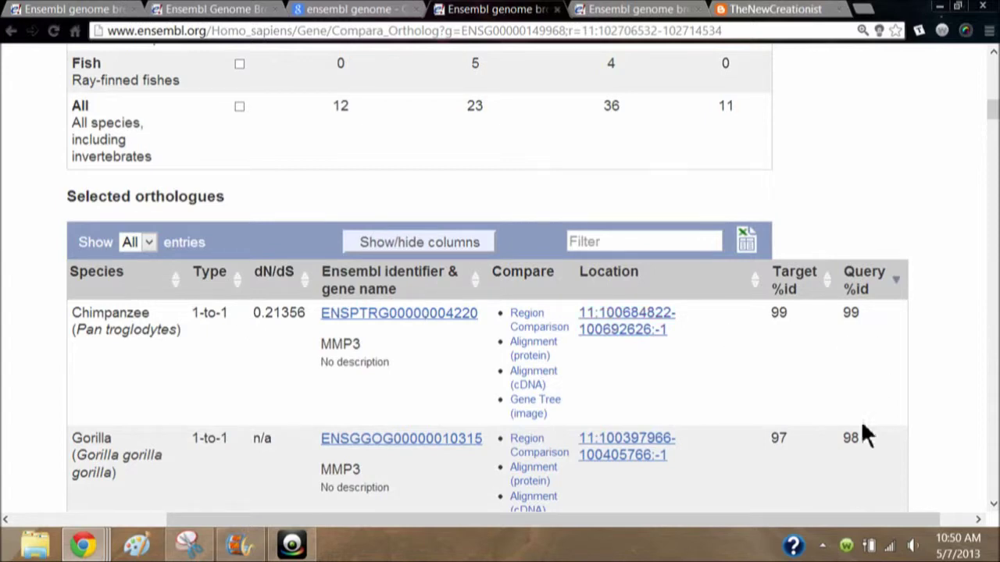
{"action": "scroll", "coordinate": [860, 450], "scroll_direction": "down", "scroll_amount": 1}
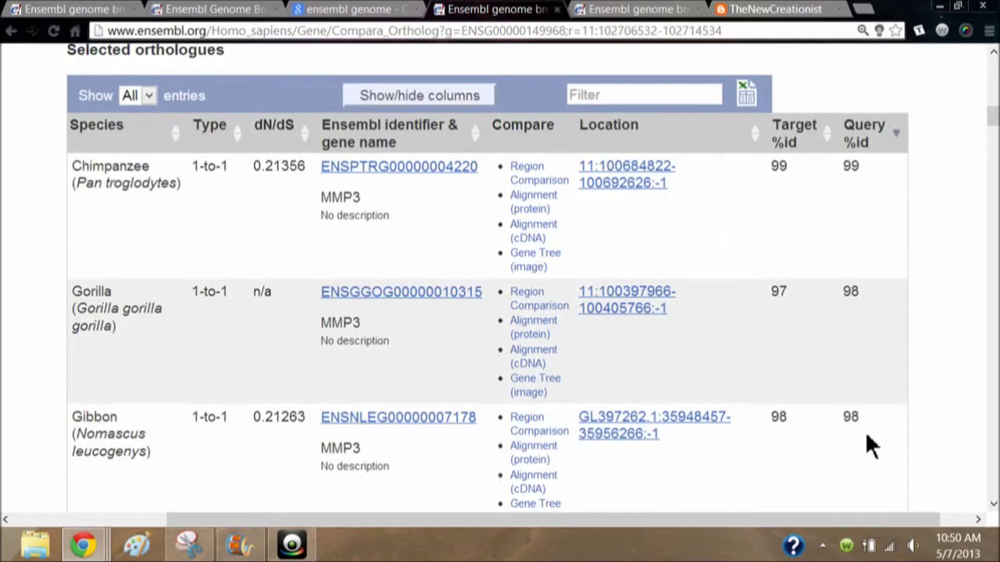
{"action": "scroll", "coordinate": [855, 438], "scroll_direction": "down", "scroll_amount": 2}
{"action": "scroll", "coordinate": [859, 452], "scroll_direction": "down", "scroll_amount": 1}
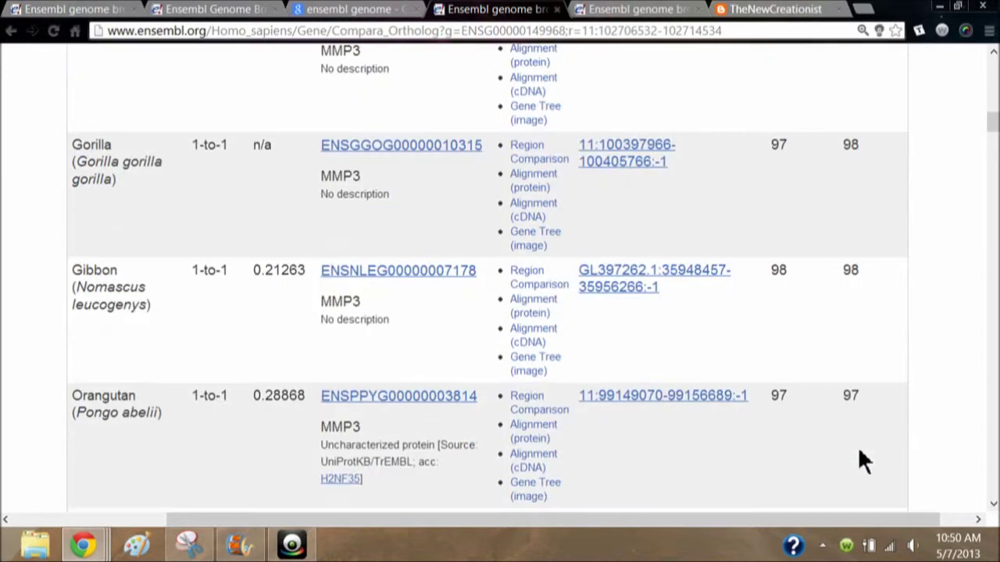
{"action": "scroll", "coordinate": [858, 446], "scroll_direction": "down", "scroll_amount": 2}
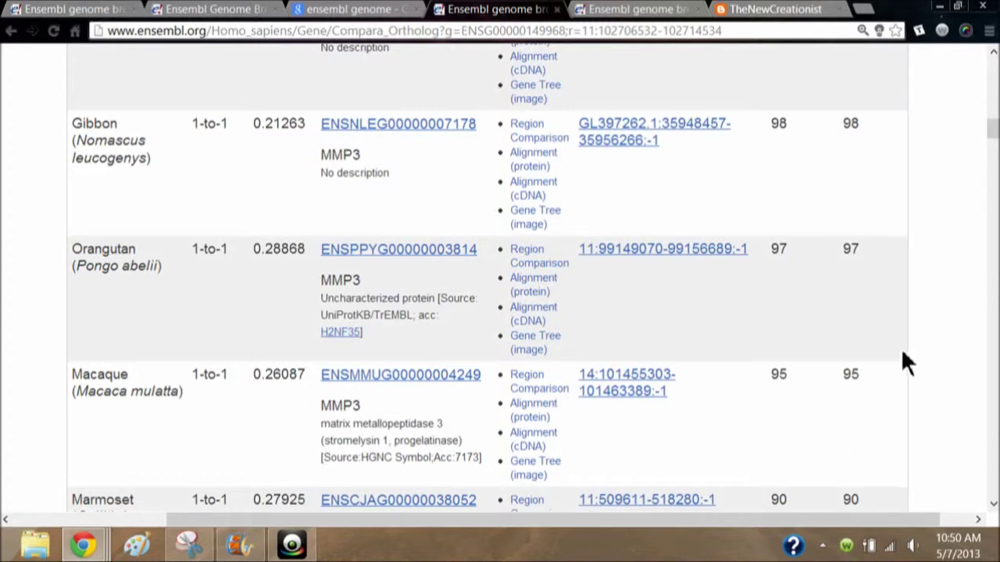
{"action": "scroll", "coordinate": [905, 381], "scroll_direction": "down", "scroll_amount": 1}
{"action": "scroll", "coordinate": [903, 382], "scroll_direction": "down", "scroll_amount": 1}
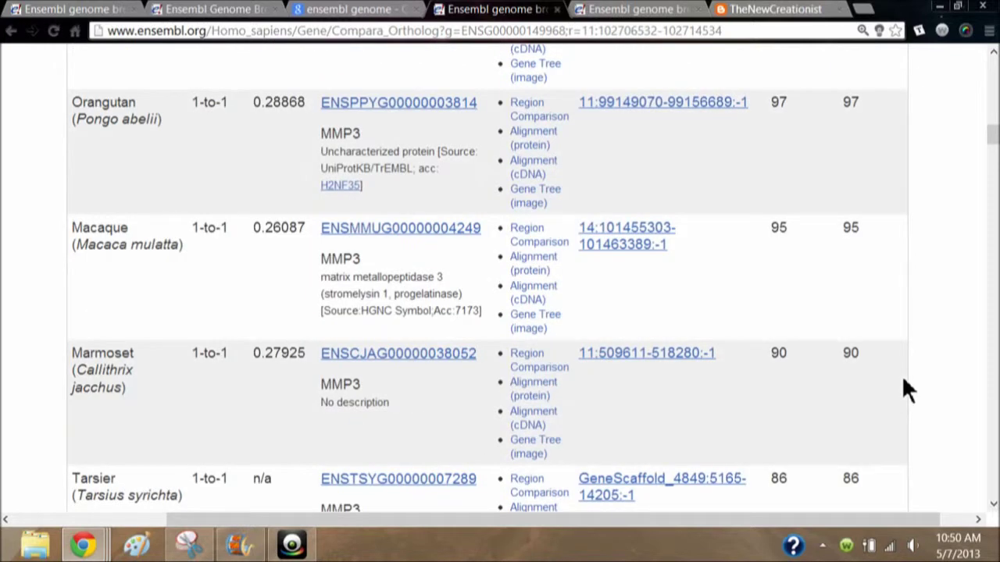
{"action": "scroll", "coordinate": [903, 389], "scroll_direction": "down", "scroll_amount": 1}
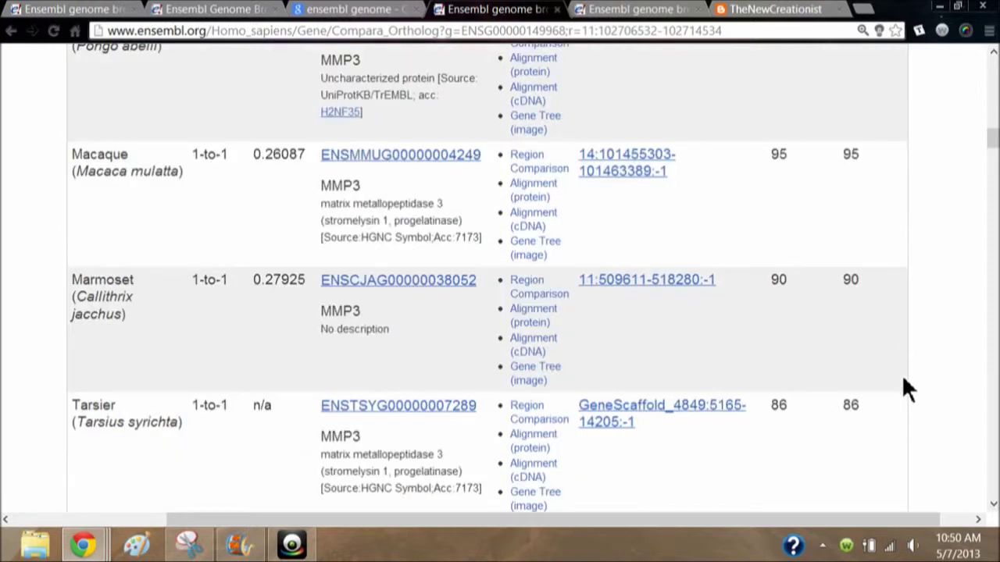
{"action": "left_click", "coordinate": [539, 287]}
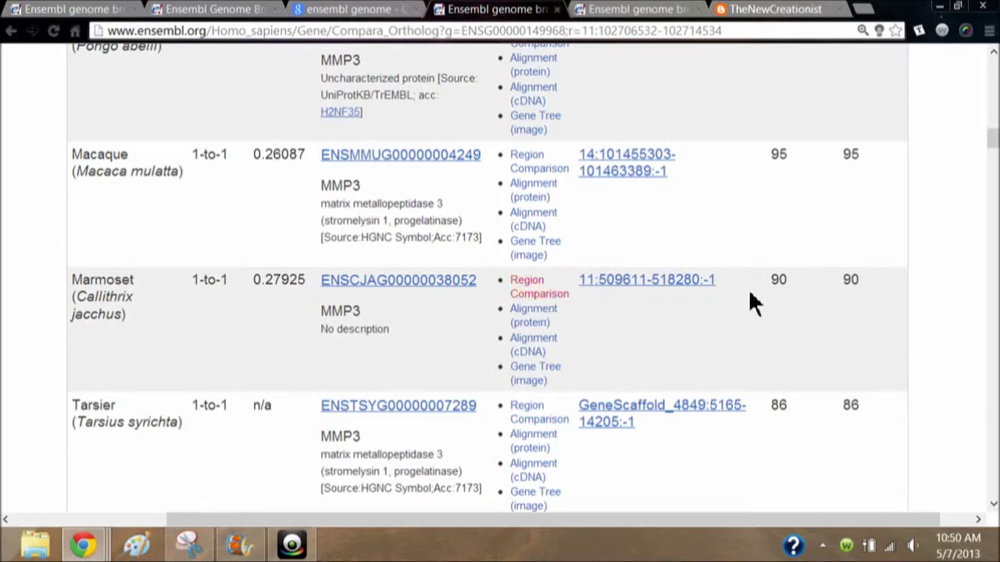
{"action": "scroll", "coordinate": [886, 416], "scroll_direction": "down", "scroll_amount": 2}
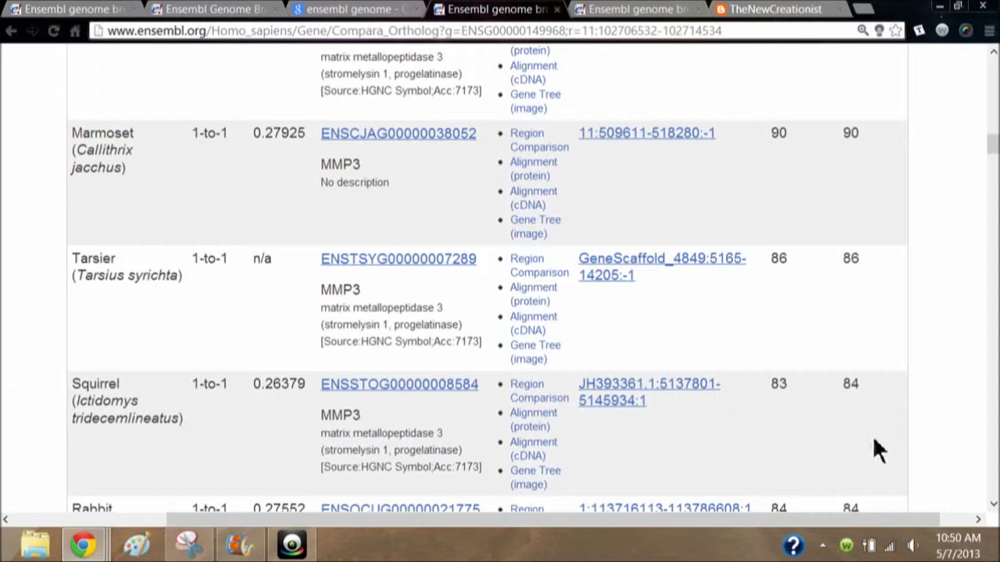
{"action": "scroll", "coordinate": [873, 444], "scroll_direction": "down", "scroll_amount": 1}
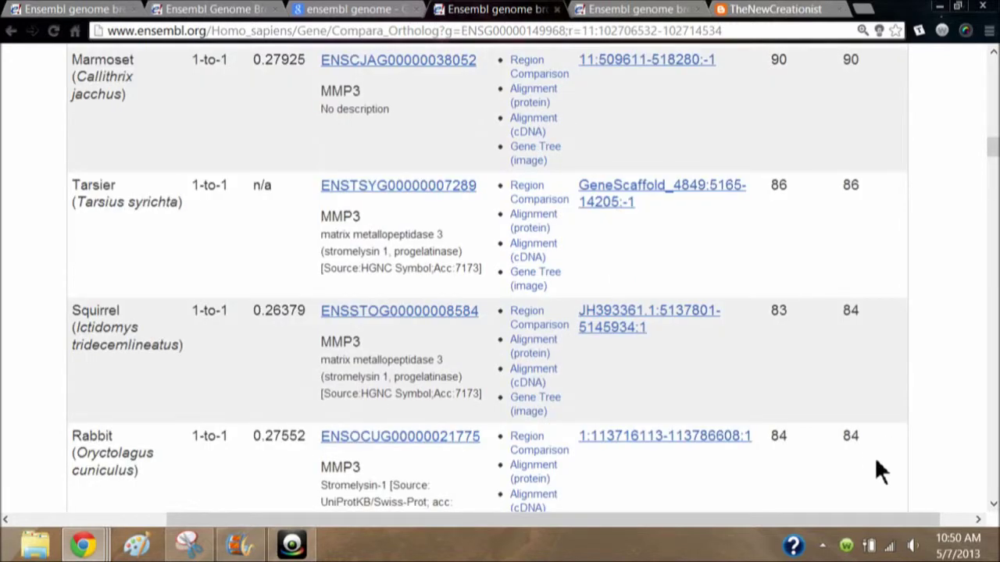
{"action": "scroll", "coordinate": [873, 469], "scroll_direction": "down", "scroll_amount": 1}
{"action": "scroll", "coordinate": [847, 480], "scroll_direction": "down", "scroll_amount": 1}
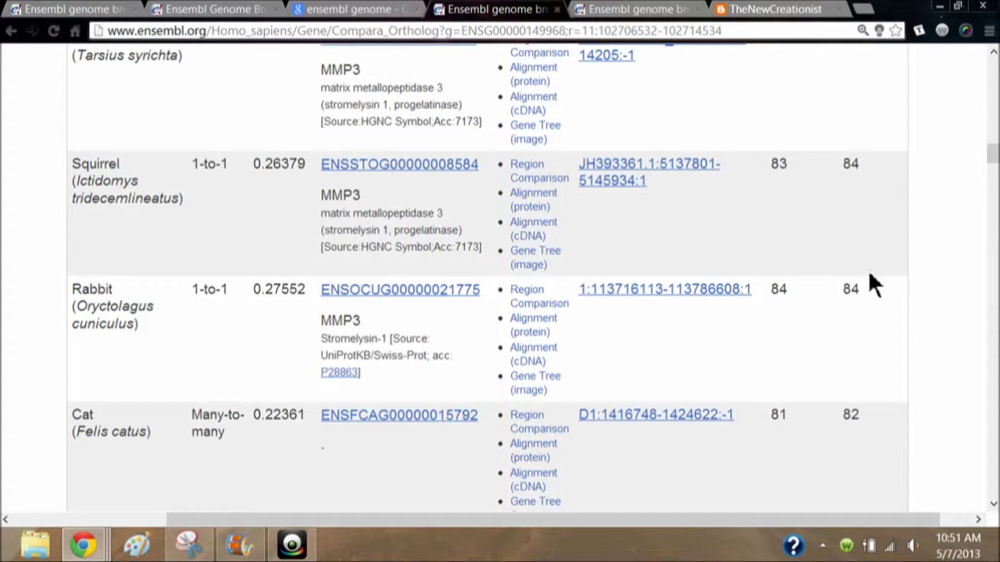
Limit the MMP3 orthologue table to the Primates species set and return to its first entries.
{"action": "scroll", "coordinate": [849, 260], "scroll_direction": "up", "scroll_amount": 1}
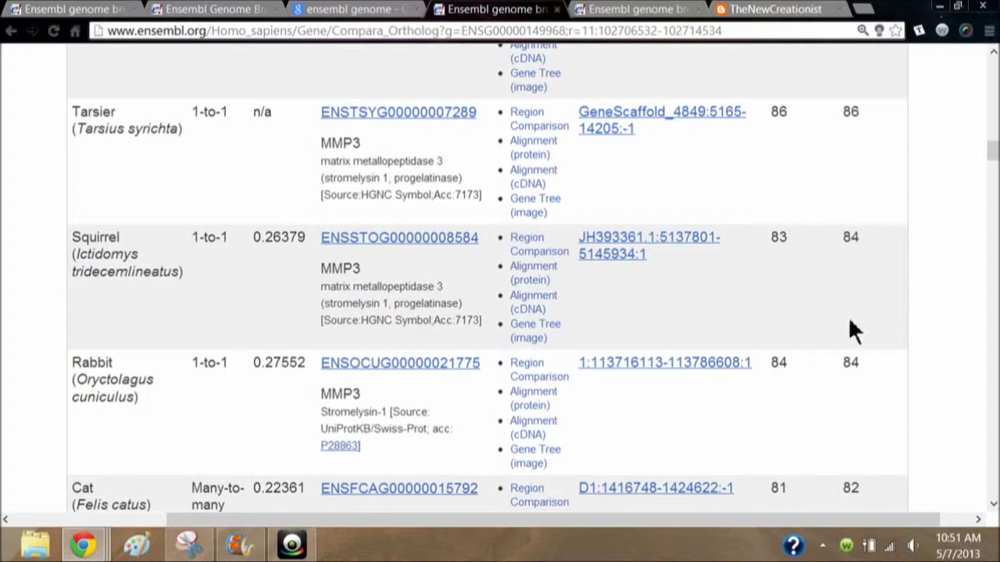
{"action": "scroll", "coordinate": [850, 322], "scroll_direction": "up", "scroll_amount": 3}
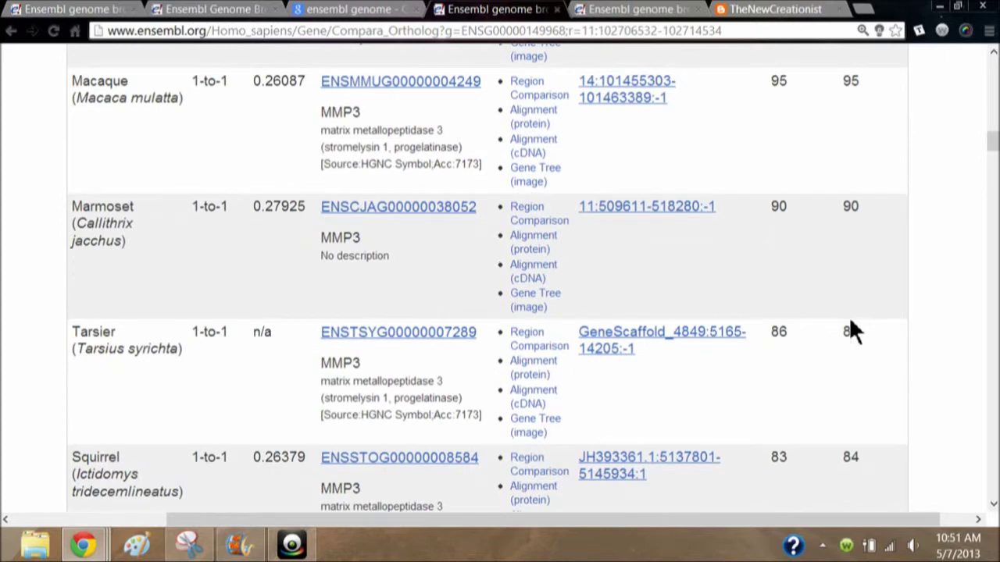
{"action": "scroll", "coordinate": [850, 322], "scroll_direction": "up", "scroll_amount": 5}
{"action": "scroll", "coordinate": [848, 316], "scroll_direction": "up", "scroll_amount": 8}
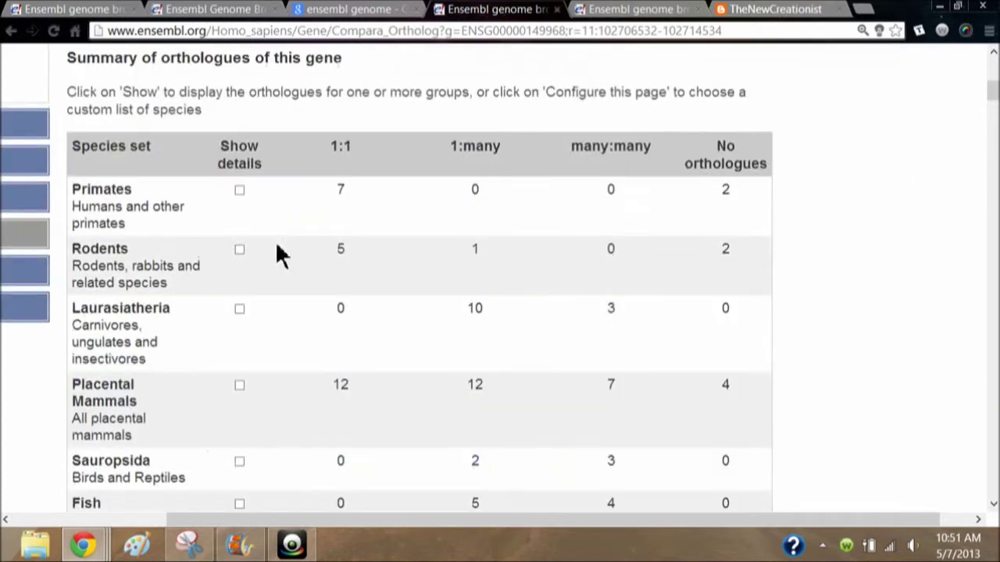
{"action": "scroll", "coordinate": [530, 289], "scroll_direction": "down", "scroll_amount": 15}
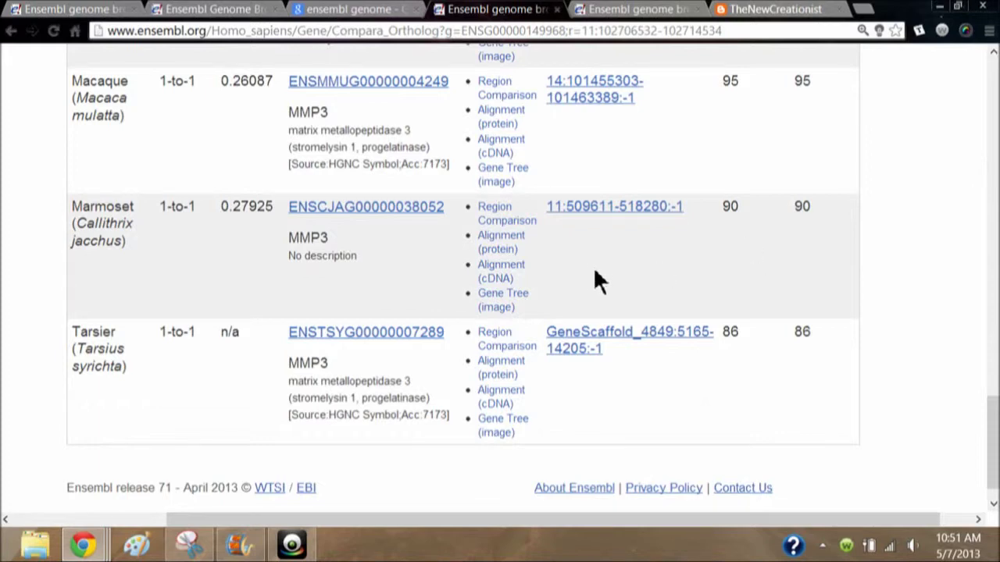
{"action": "scroll", "coordinate": [602, 270], "scroll_direction": "up", "scroll_amount": 3}
{"action": "scroll", "coordinate": [602, 271], "scroll_direction": "up", "scroll_amount": 3}
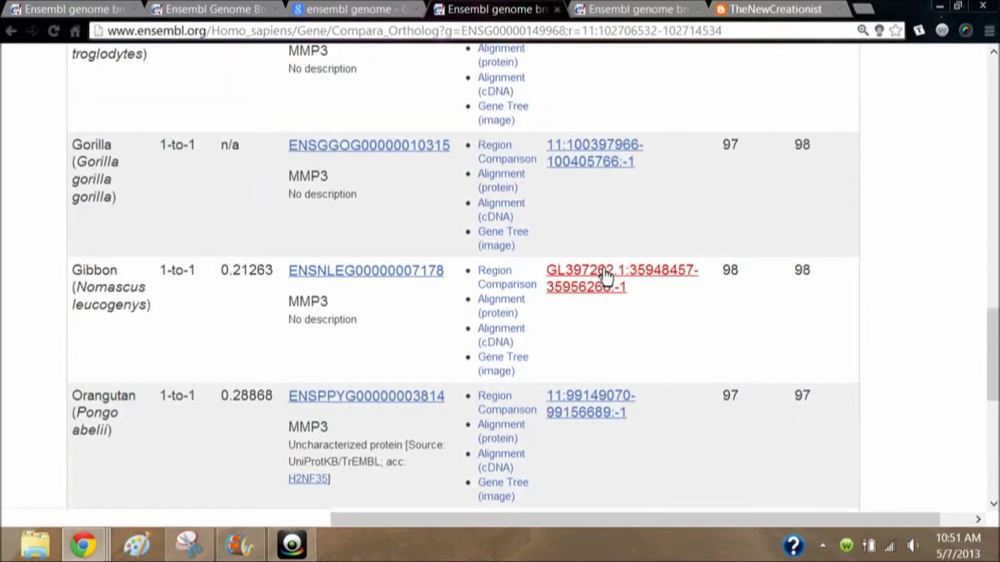
{"action": "scroll", "coordinate": [606, 275], "scroll_direction": "up", "scroll_amount": 2}
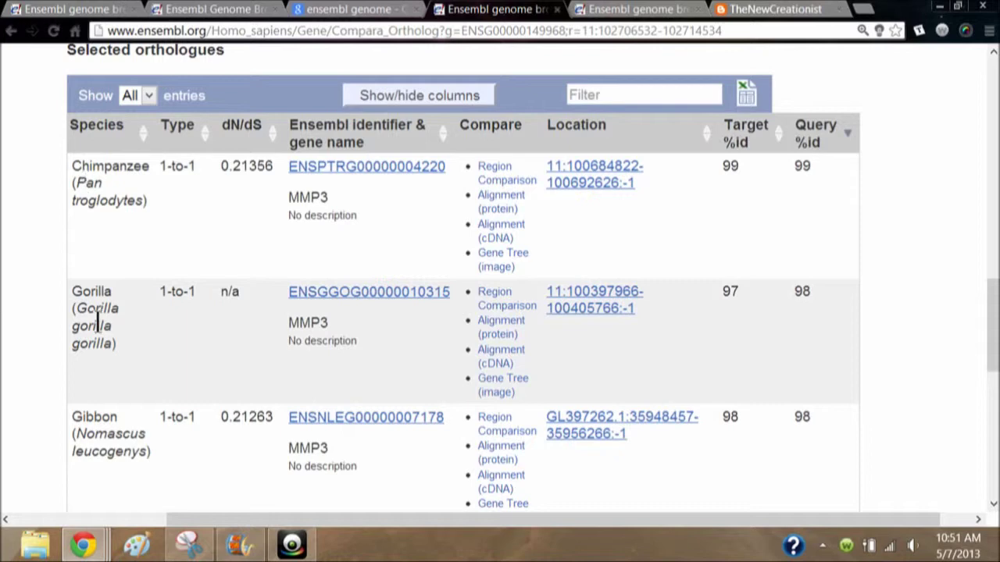
Examine the species names, genomic locations and identity values of the primate MMP3 orthologues from Gorilla and Gibbon through Tarsier.
{"action": "scroll", "coordinate": [101, 325], "scroll_direction": "down", "scroll_amount": 1}
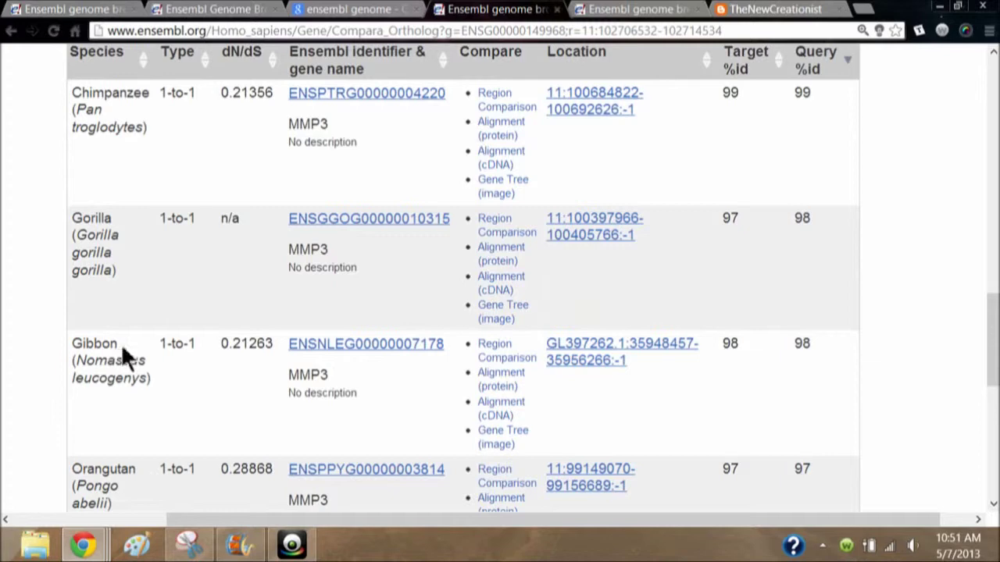
{"action": "scroll", "coordinate": [124, 346], "scroll_direction": "down", "scroll_amount": 1}
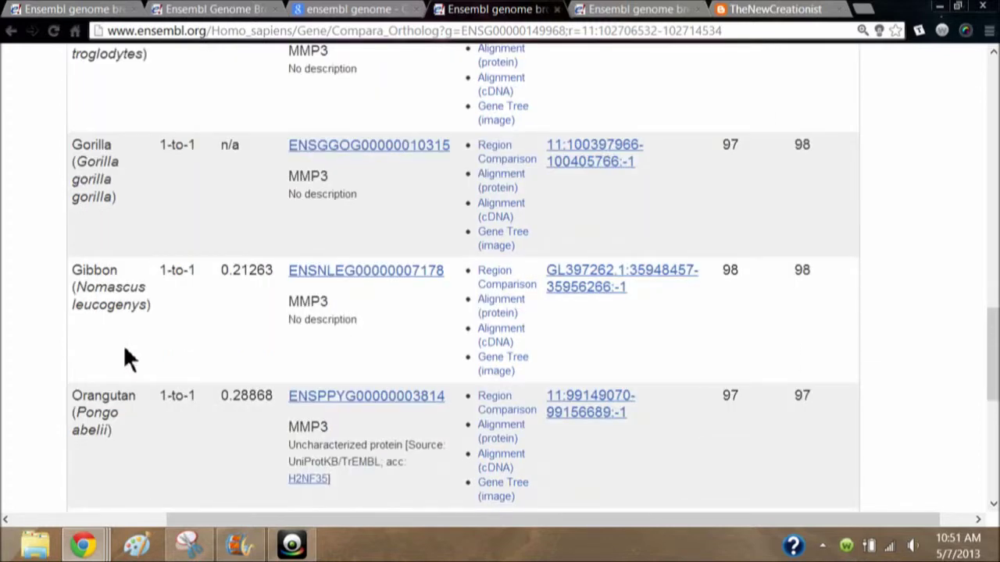
{"action": "scroll", "coordinate": [124, 348], "scroll_direction": "down", "scroll_amount": 1}
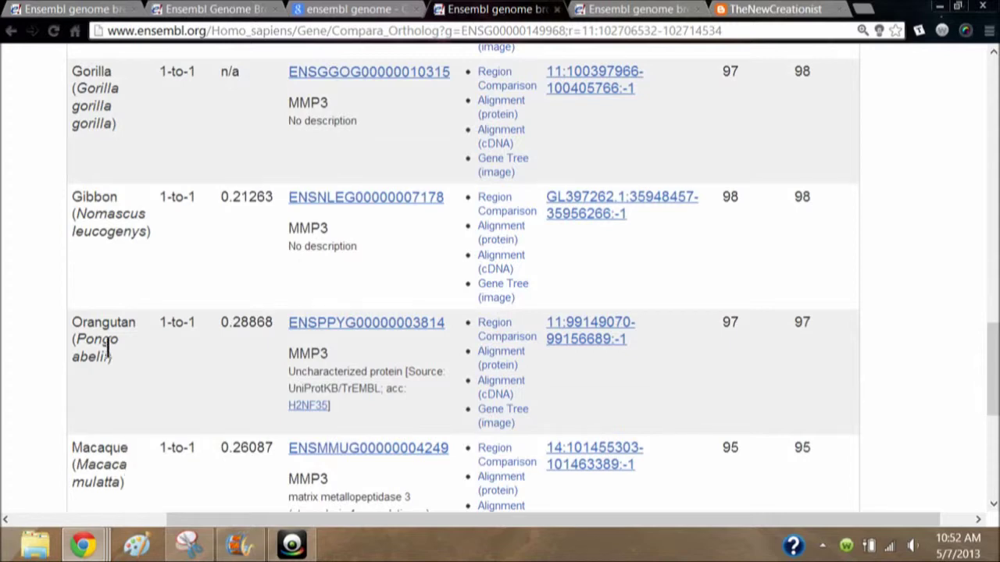
{"action": "left_click_drag", "start_coordinate": [81, 323], "coordinate": [115, 171]}
{"action": "left_click", "coordinate": [93, 175]}
{"action": "double_click", "coordinate": [93, 170]}
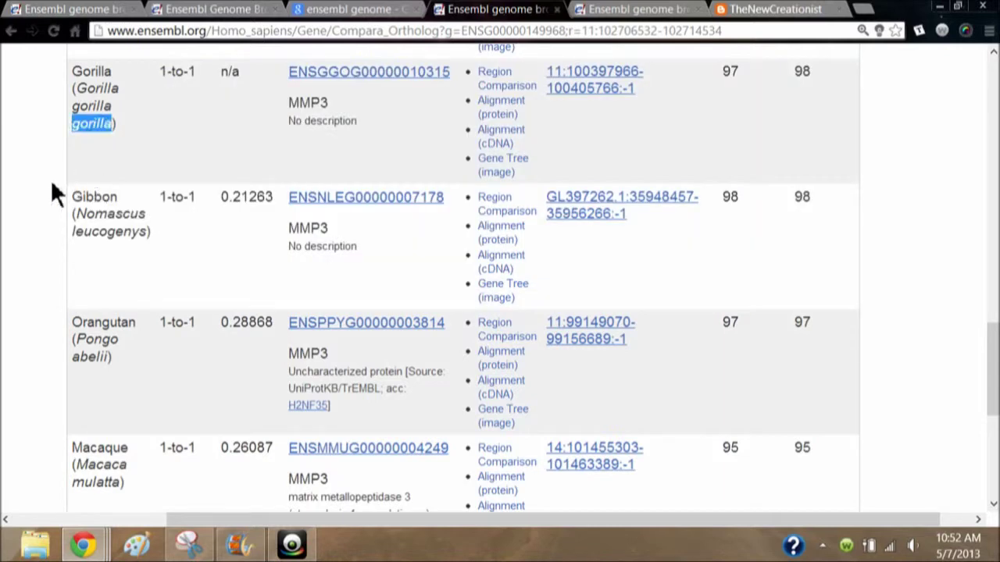
{"action": "left_click", "coordinate": [55, 194]}
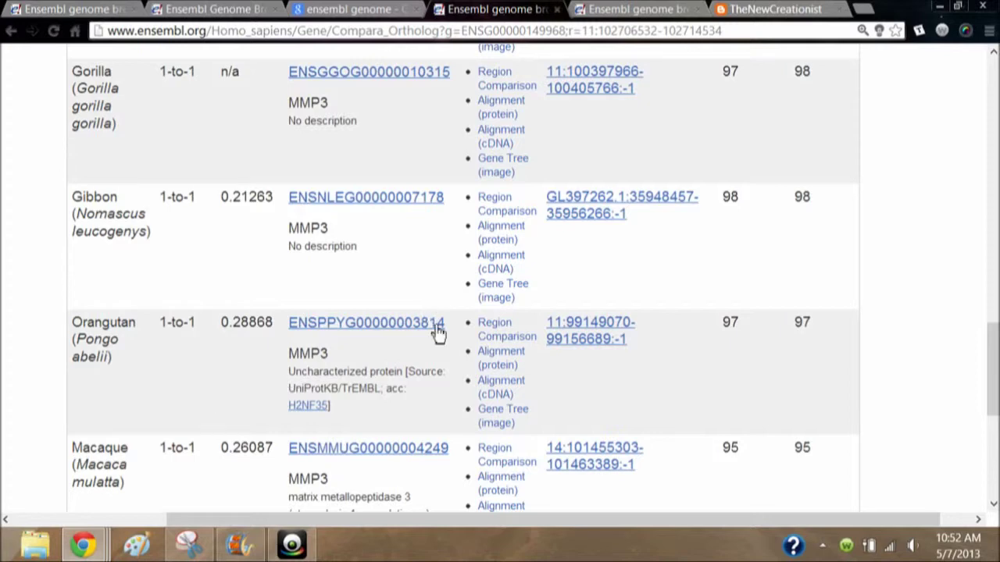
{"action": "left_click", "coordinate": [582, 337]}
{"action": "scroll", "coordinate": [897, 344], "scroll_direction": "down", "scroll_amount": 2}
{"action": "scroll", "coordinate": [897, 344], "scroll_direction": "down", "scroll_amount": 4}
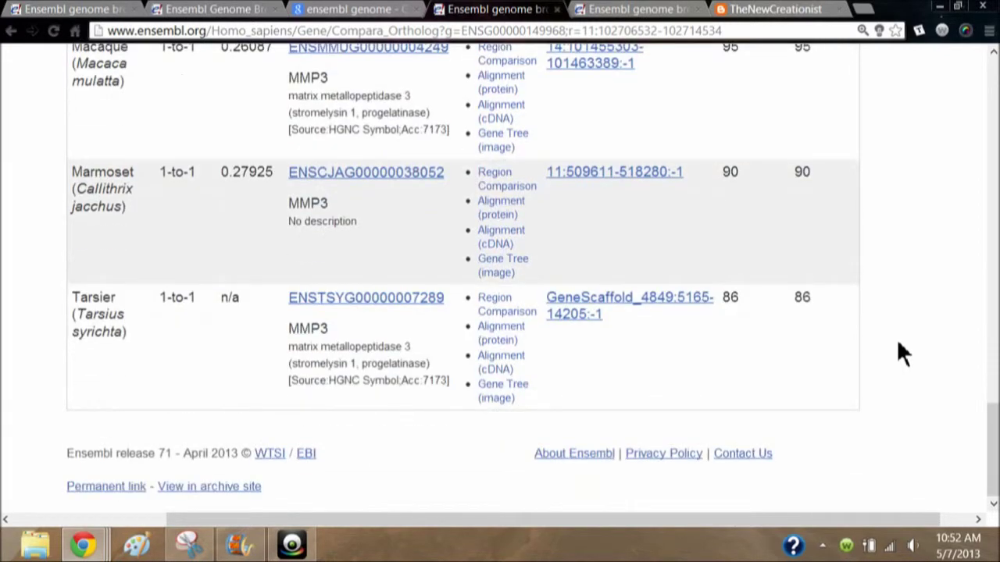
{"action": "scroll", "coordinate": [897, 345], "scroll_direction": "up", "scroll_amount": 8}
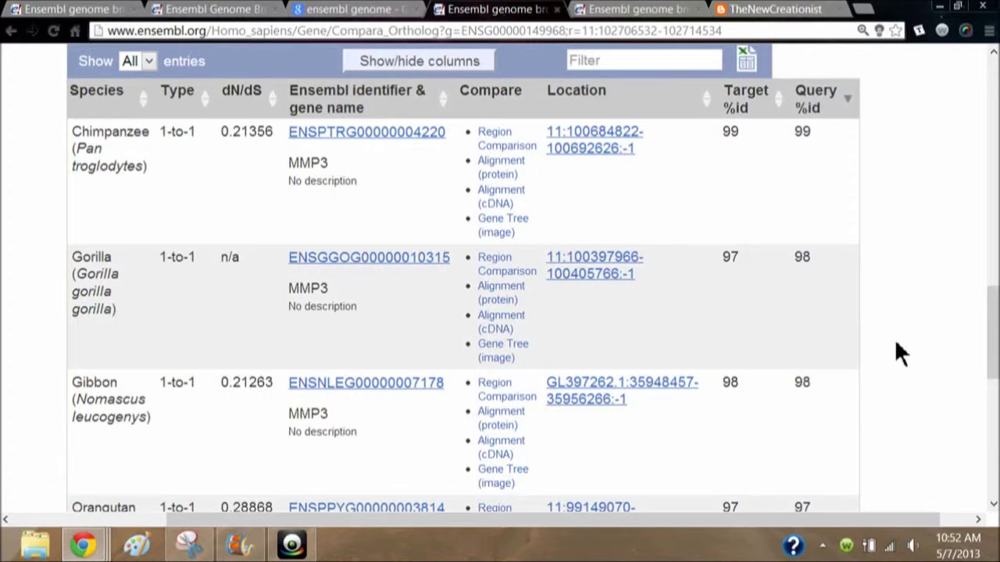
Check the Primates counts in the MMP3 orthologue summary against the species listed in the selected orthologues table.
{"action": "scroll", "coordinate": [896, 344], "scroll_direction": "up", "scroll_amount": 8}
{"action": "scroll", "coordinate": [896, 345], "scroll_direction": "up", "scroll_amount": 3}
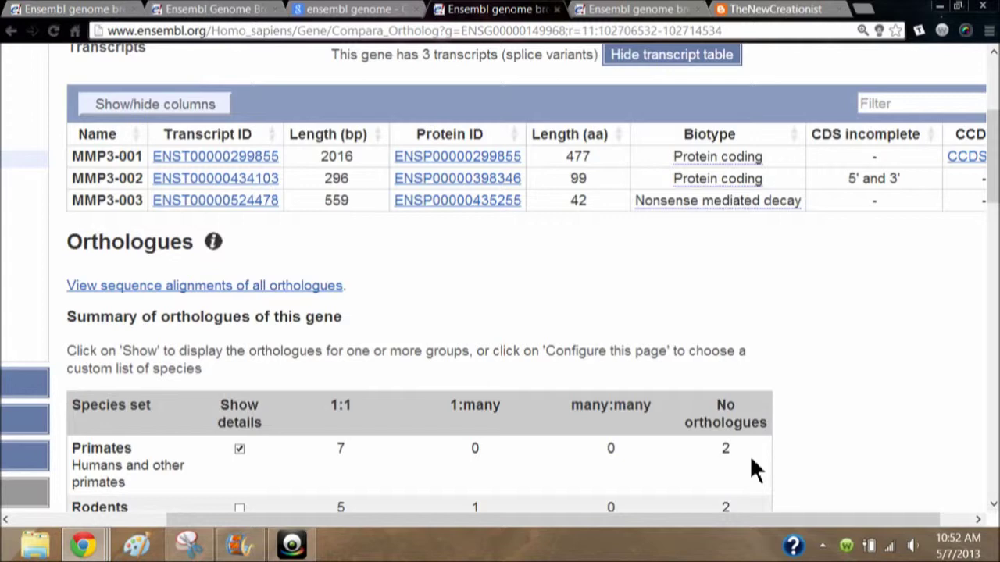
{"action": "scroll", "coordinate": [850, 393], "scroll_direction": "down", "scroll_amount": 15}
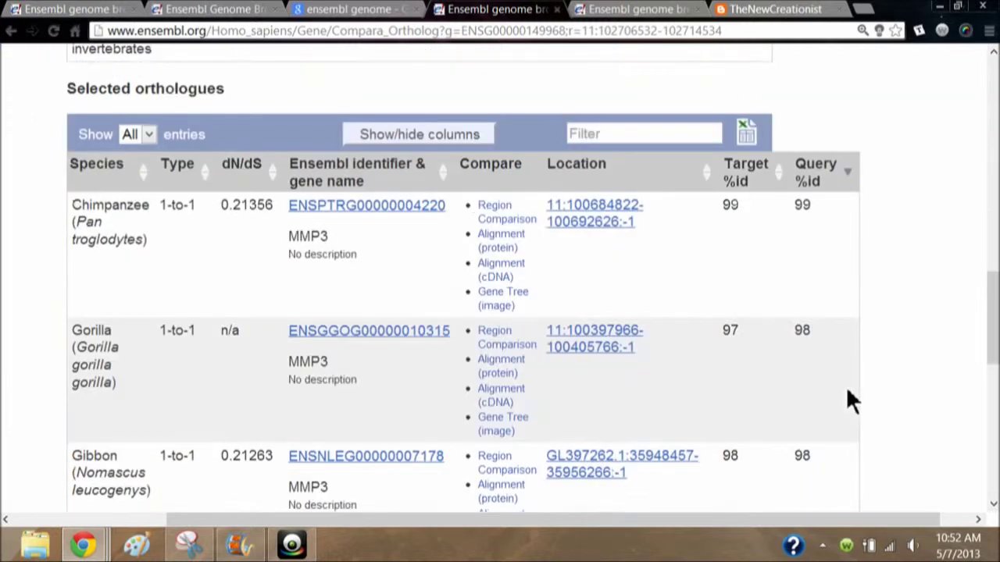
{"action": "scroll", "coordinate": [848, 391], "scroll_direction": "down", "scroll_amount": 6}
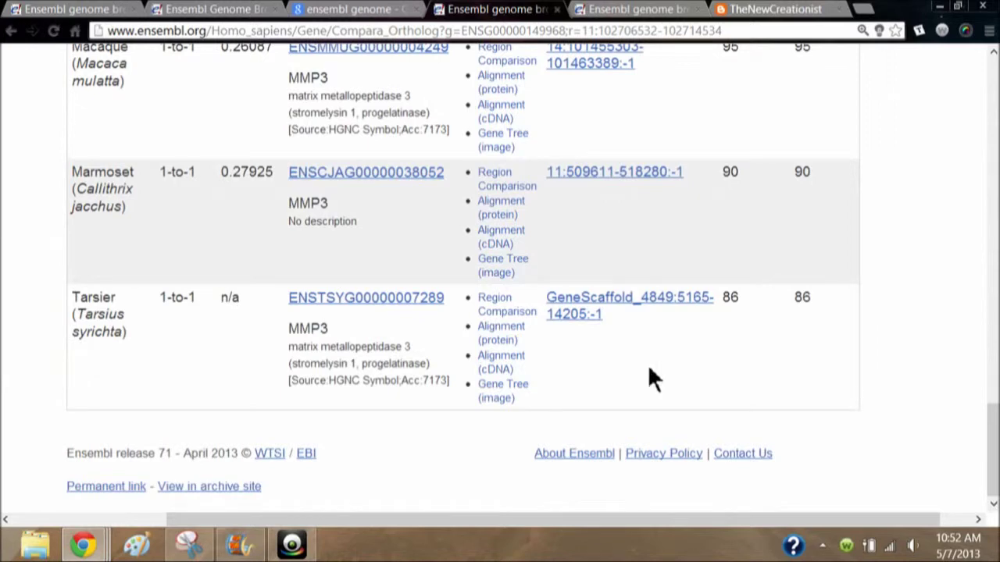
{"action": "scroll", "coordinate": [652, 374], "scroll_direction": "up", "scroll_amount": 3}
{"action": "scroll", "coordinate": [695, 373], "scroll_direction": "up", "scroll_amount": 3}
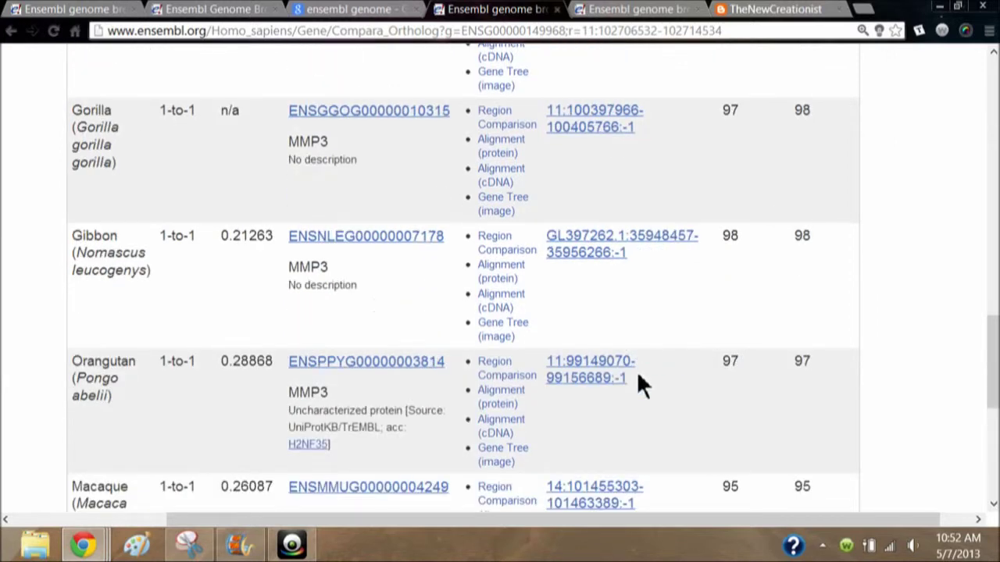
{"action": "scroll", "coordinate": [639, 385], "scroll_direction": "up", "scroll_amount": 3}
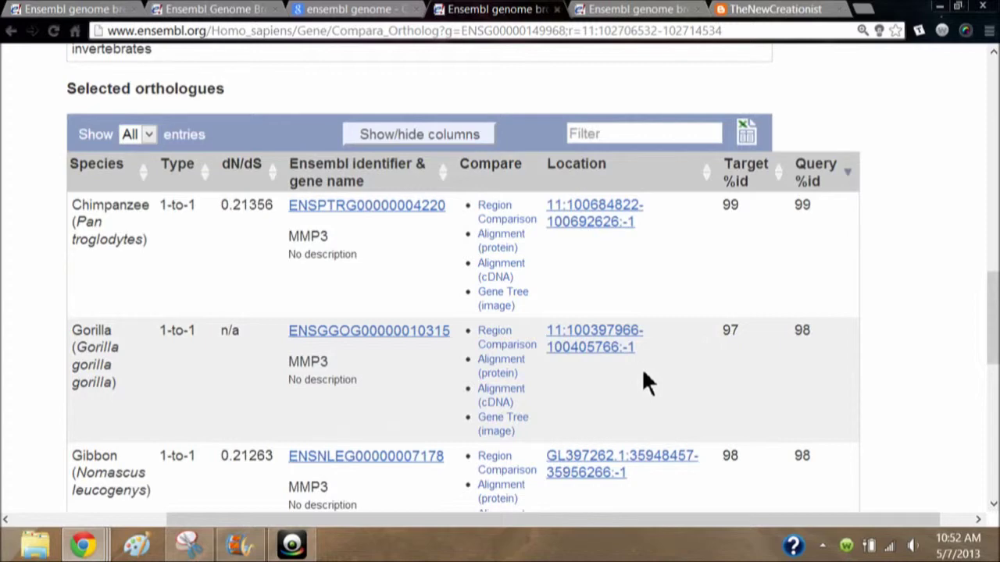
{"action": "scroll", "coordinate": [644, 375], "scroll_direction": "up", "scroll_amount": 6}
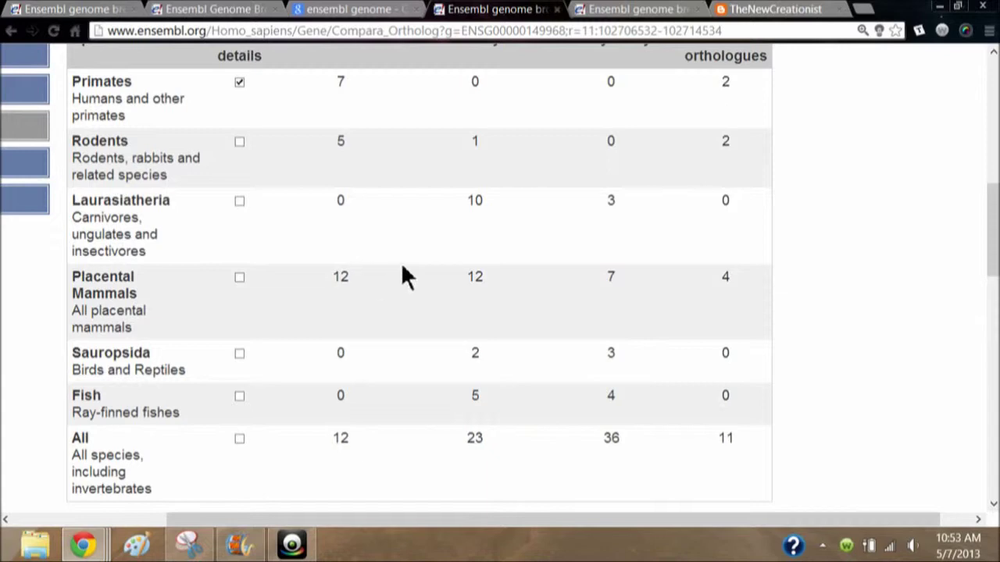
{"action": "scroll", "coordinate": [414, 273], "scroll_direction": "up", "scroll_amount": 10}
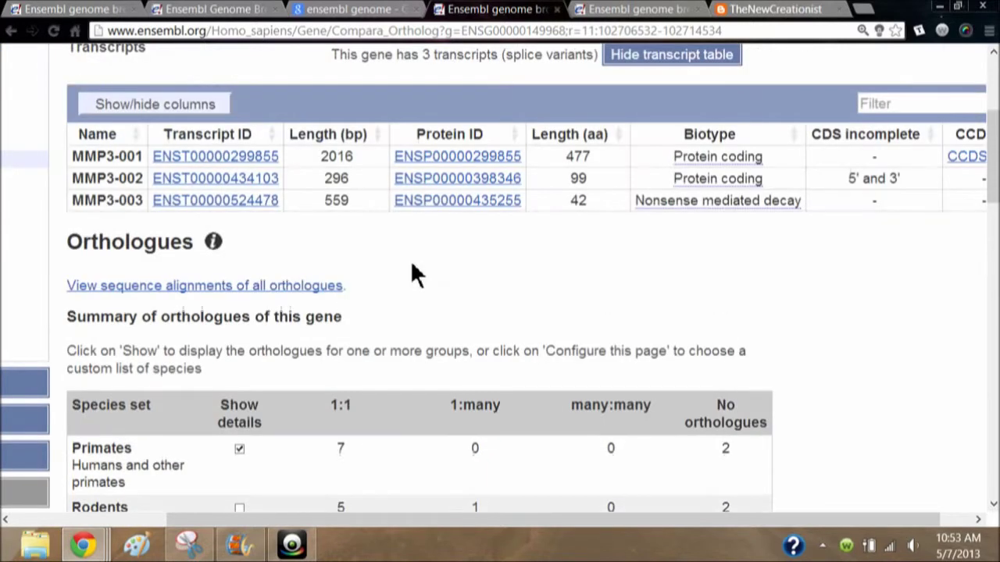
{"action": "left_click", "coordinate": [593, 9]}
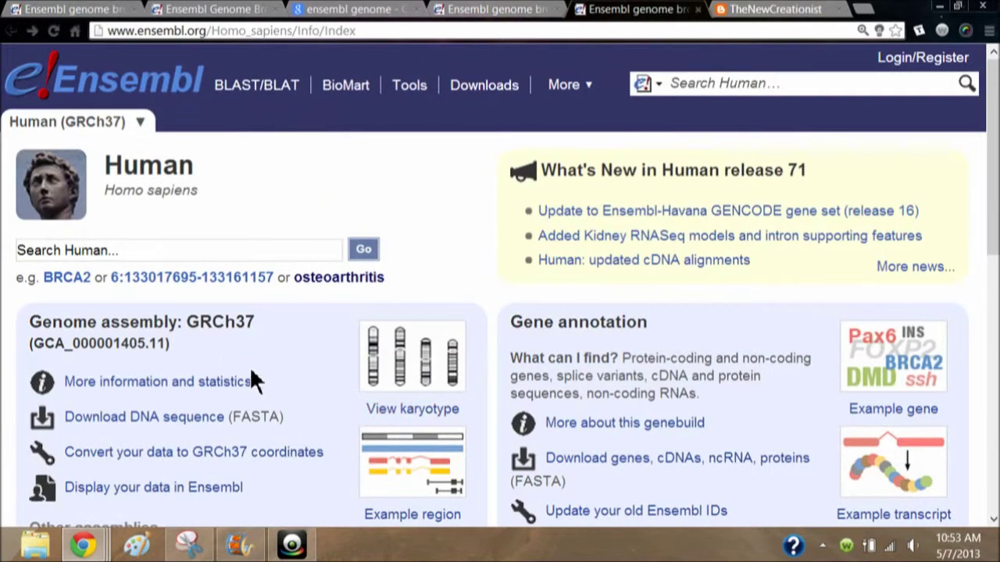
{"action": "left_click", "coordinate": [147, 285]}
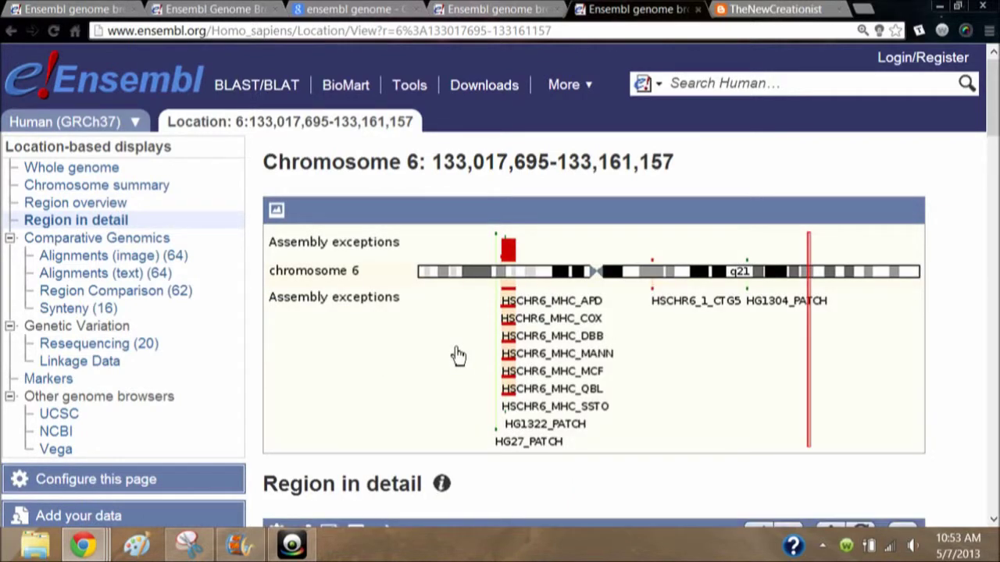
{"action": "scroll", "coordinate": [457, 356], "scroll_direction": "down", "scroll_amount": 2}
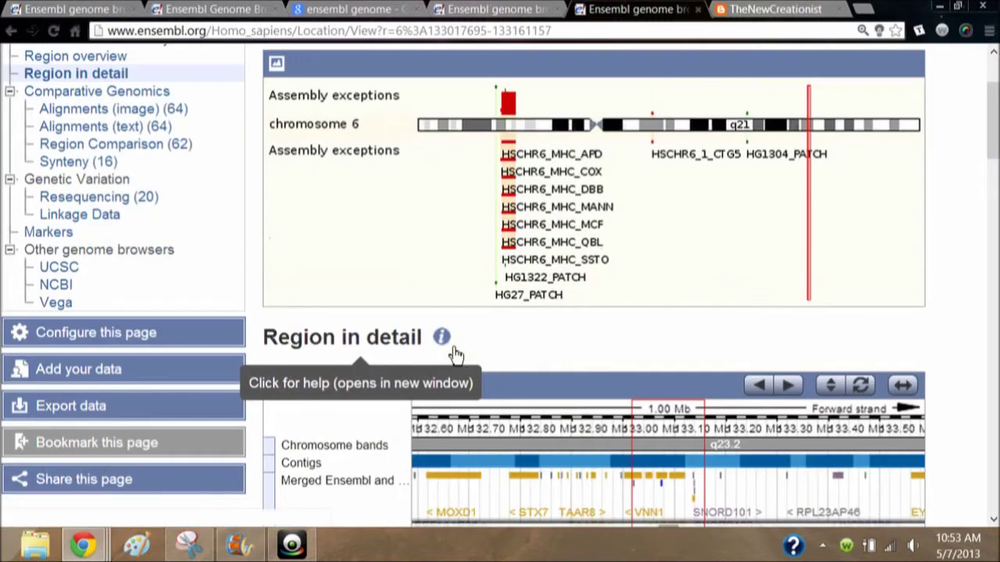
{"action": "scroll", "coordinate": [456, 356], "scroll_direction": "down", "scroll_amount": 2}
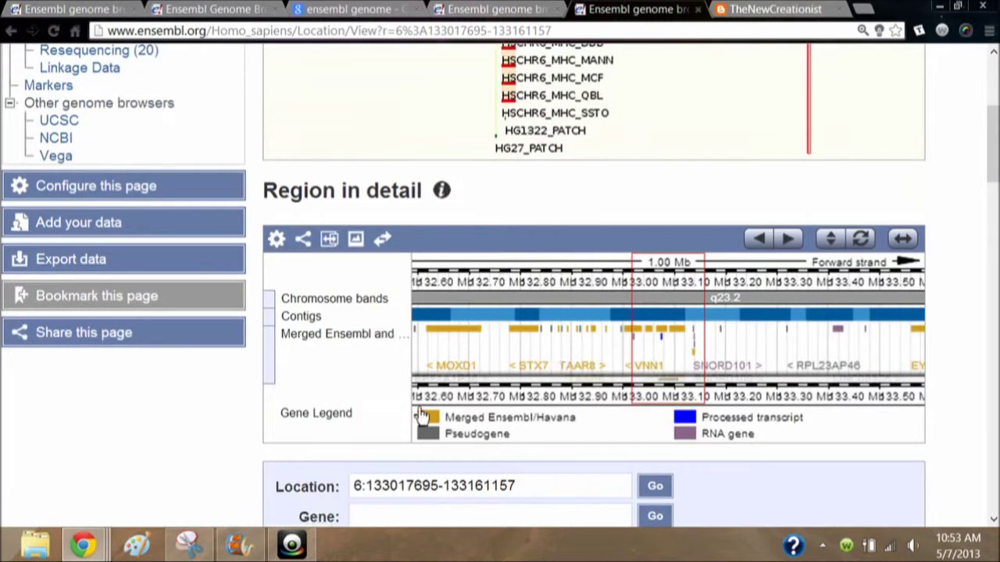
{"action": "left_click", "coordinate": [451, 374]}
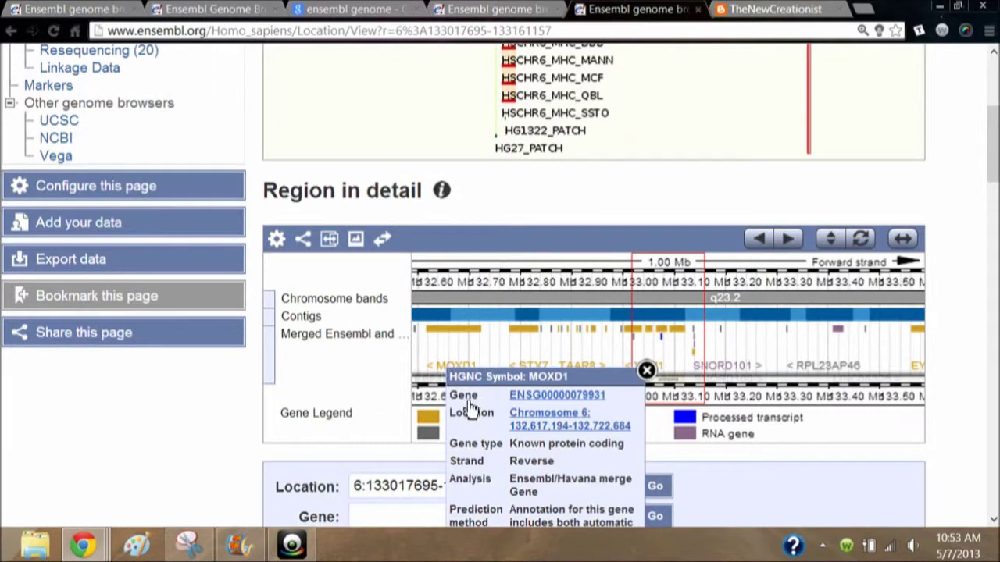
Open the MOXD1 gene page from the region view and show its orthologue summary by species set.
{"action": "left_click", "coordinate": [529, 397]}
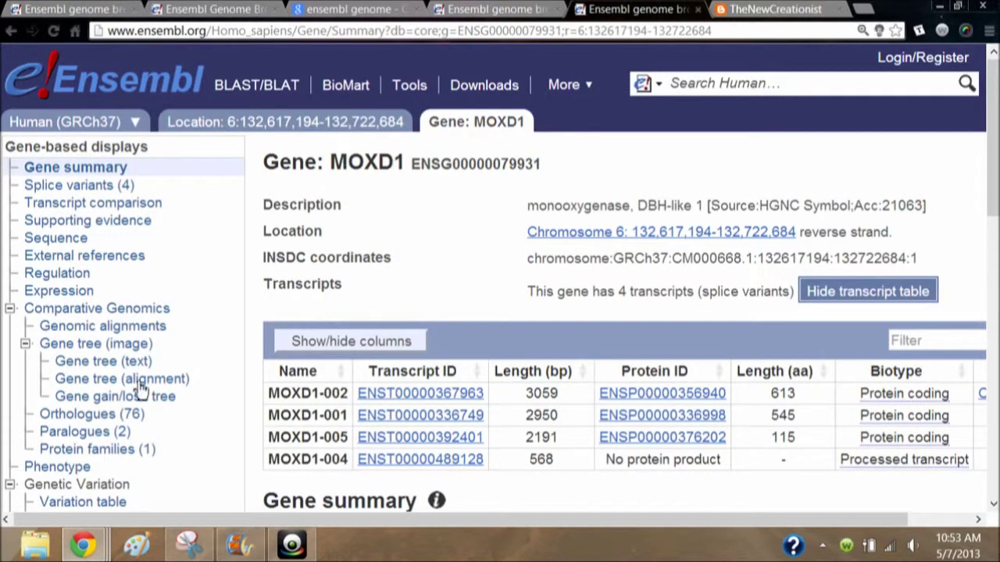
{"action": "left_click", "coordinate": [67, 420]}
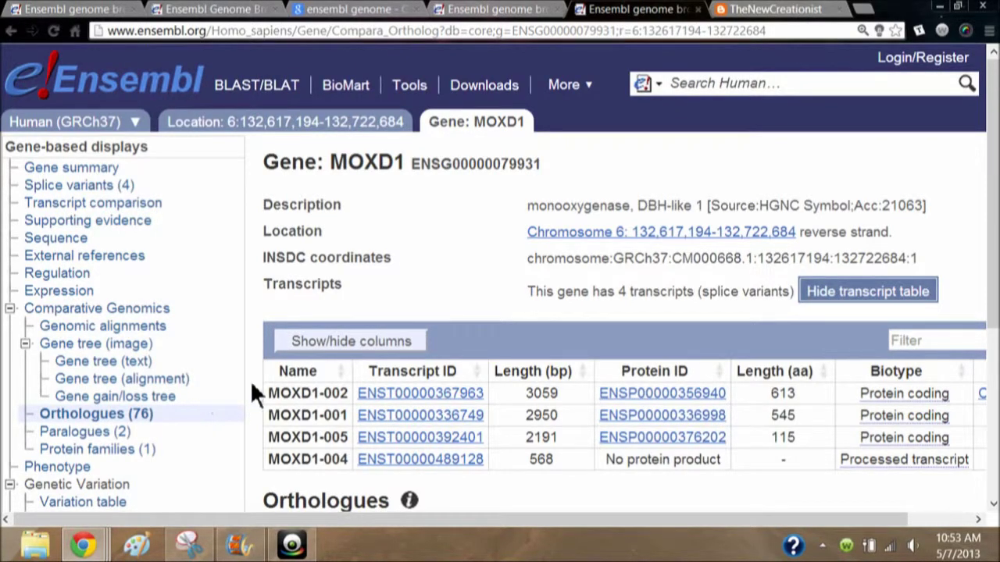
{"action": "scroll", "coordinate": [254, 377], "scroll_direction": "down", "scroll_amount": 3}
{"action": "scroll", "coordinate": [253, 370], "scroll_direction": "down", "scroll_amount": 3}
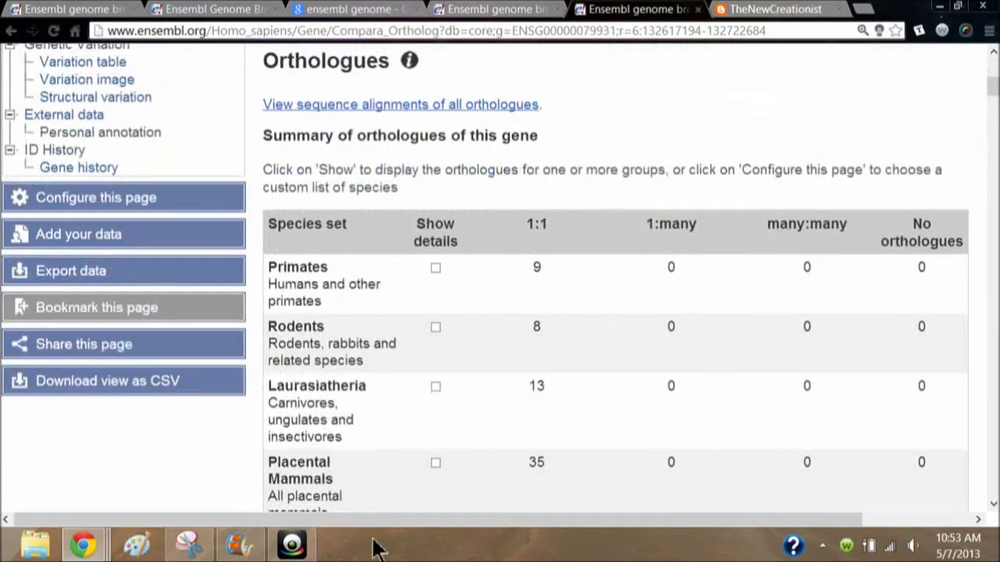
{"action": "left_click_drag", "start_coordinate": [367, 522], "coordinate": [419, 524]}
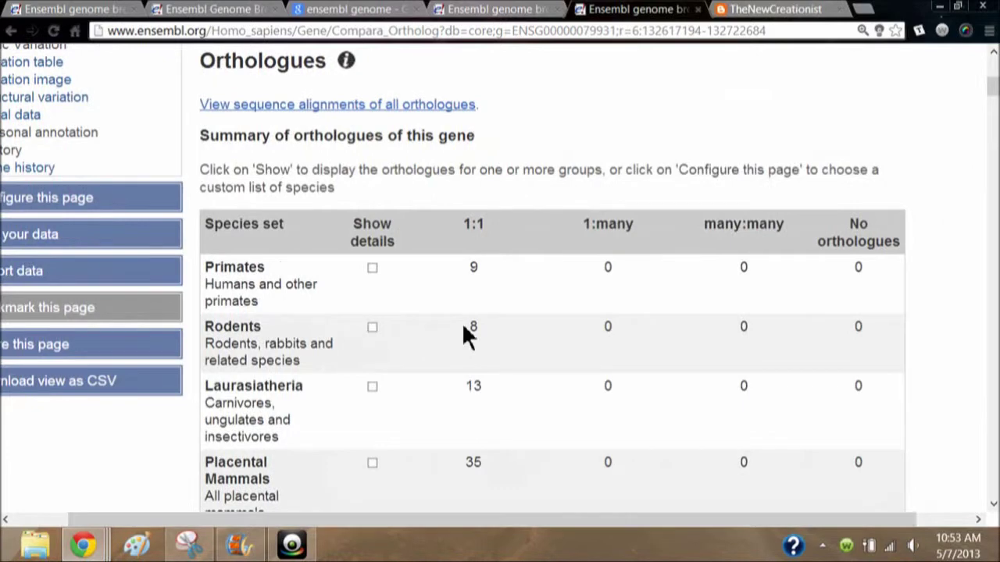
Open the chimpanzee cDNA alignment for MOXD1 from the selected orthologues table.
{"action": "scroll", "coordinate": [462, 335], "scroll_direction": "down", "scroll_amount": 3}
{"action": "scroll", "coordinate": [455, 348], "scroll_direction": "down", "scroll_amount": 3}
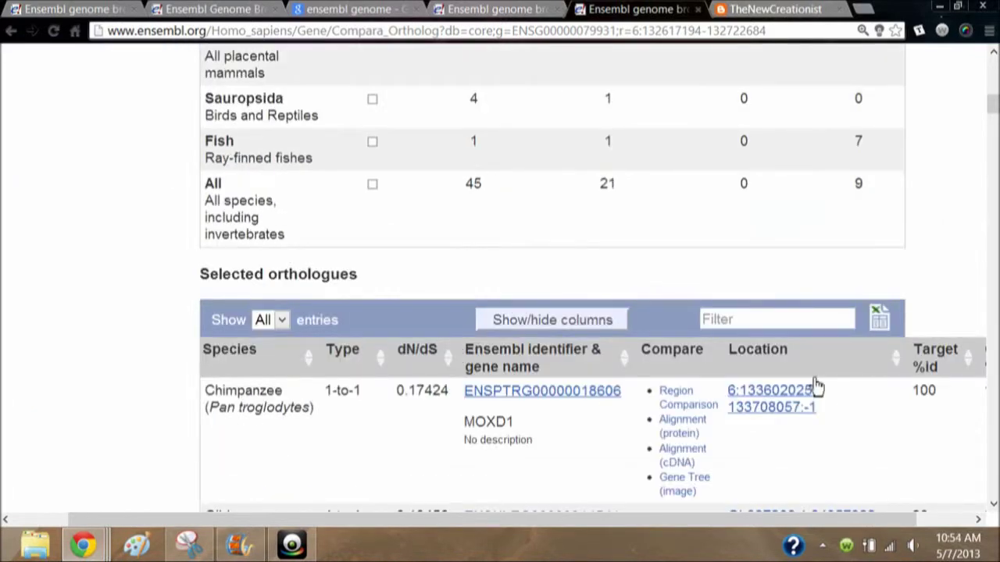
{"action": "left_click_drag", "start_coordinate": [676, 522], "coordinate": [890, 434]}
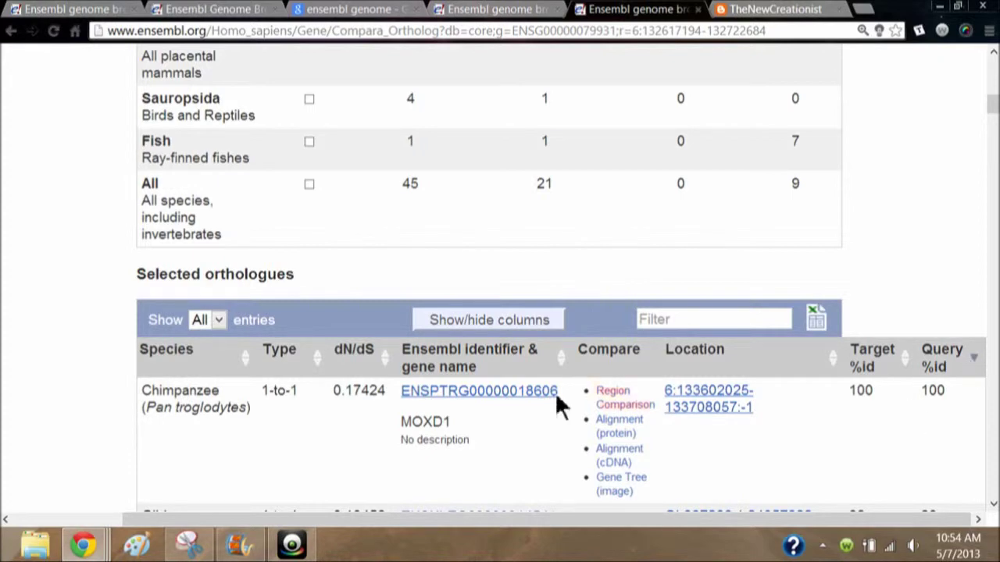
{"action": "scroll", "coordinate": [807, 444], "scroll_direction": "down", "scroll_amount": 2}
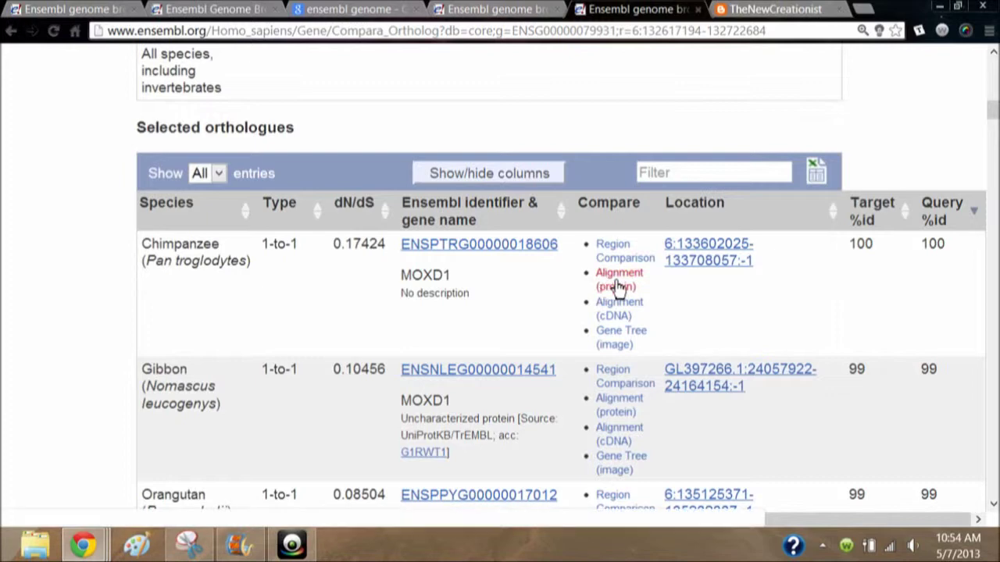
{"action": "left_click", "coordinate": [625, 322]}
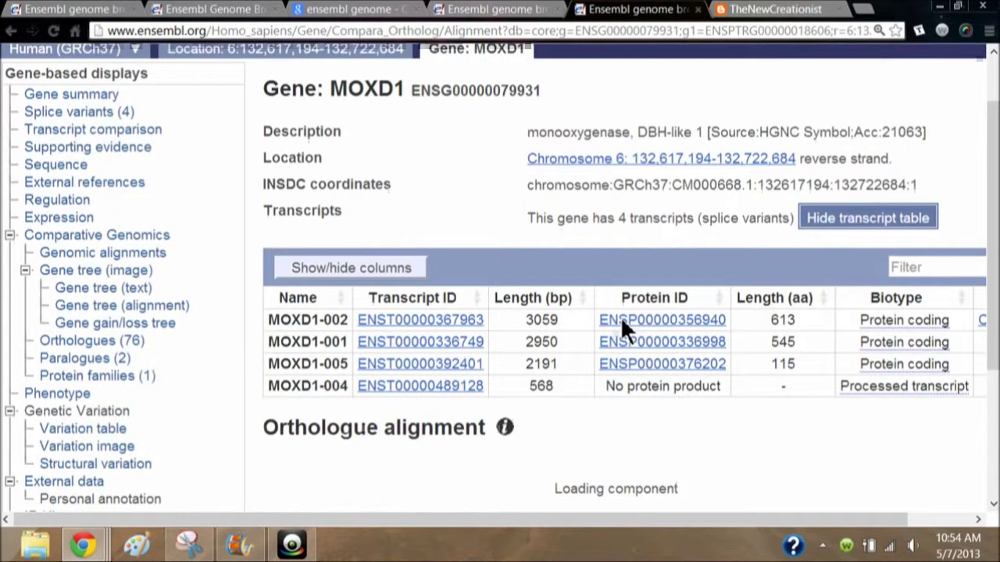
Examine the peptide lengths, identity values and nucleotide differences in the human–chimpanzee MOXD1 orthologue alignment.
{"action": "scroll", "coordinate": [620, 317], "scroll_direction": "down", "scroll_amount": 3}
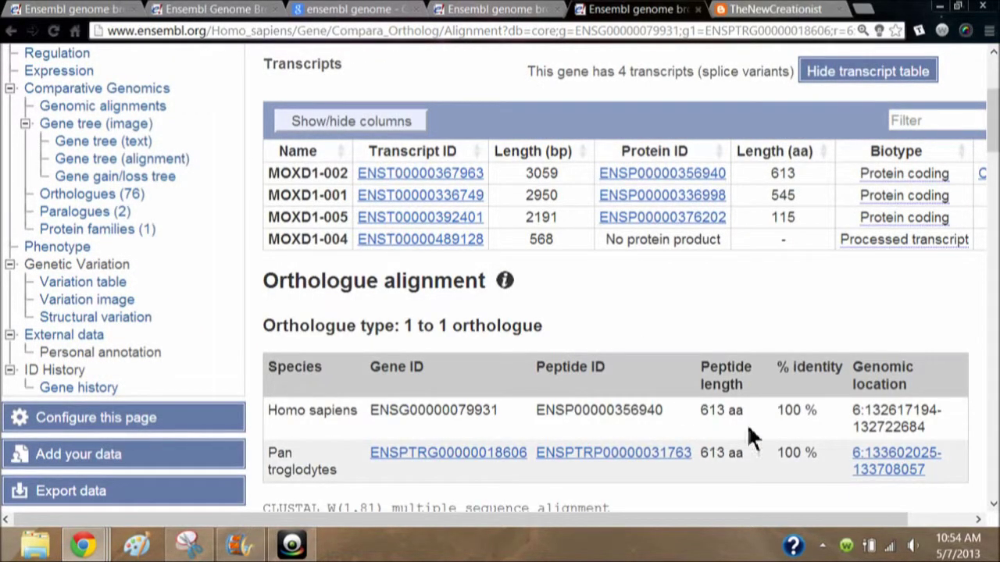
{"action": "scroll", "coordinate": [749, 428], "scroll_direction": "down", "scroll_amount": 2}
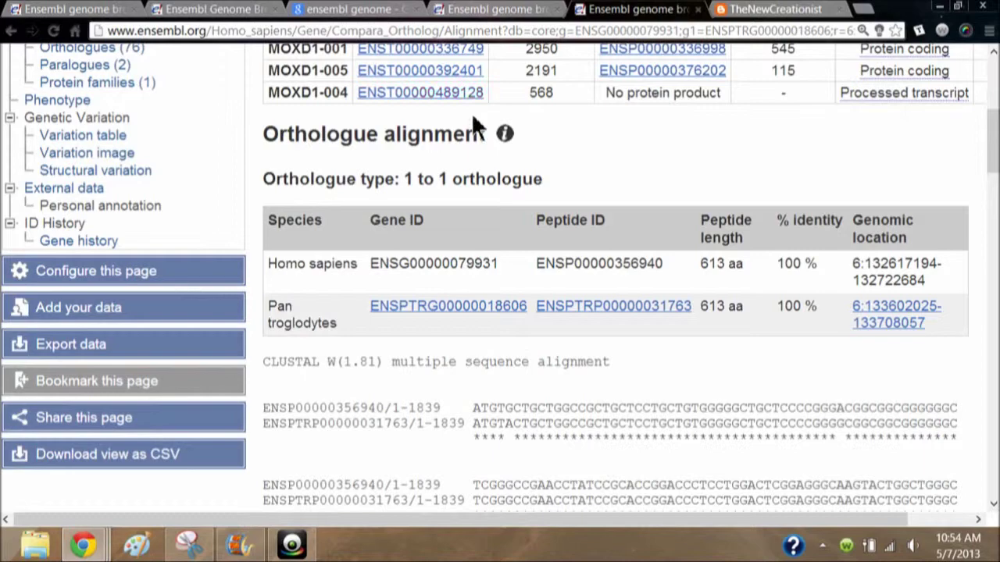
{"action": "scroll", "coordinate": [473, 125], "scroll_direction": "up", "scroll_amount": 2}
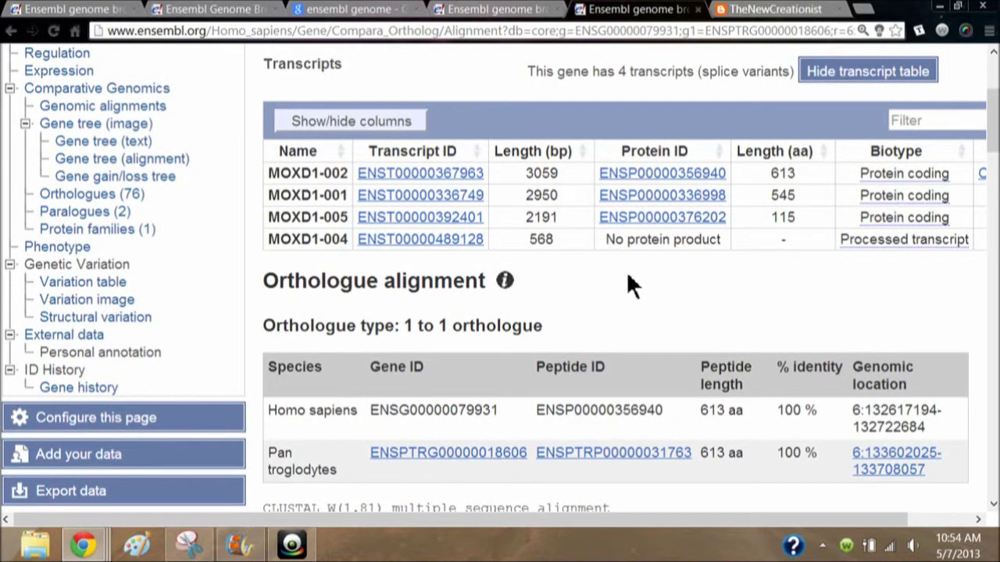
{"action": "scroll", "coordinate": [626, 271], "scroll_direction": "down", "scroll_amount": 4}
{"action": "scroll", "coordinate": [809, 342], "scroll_direction": "down", "scroll_amount": 12}
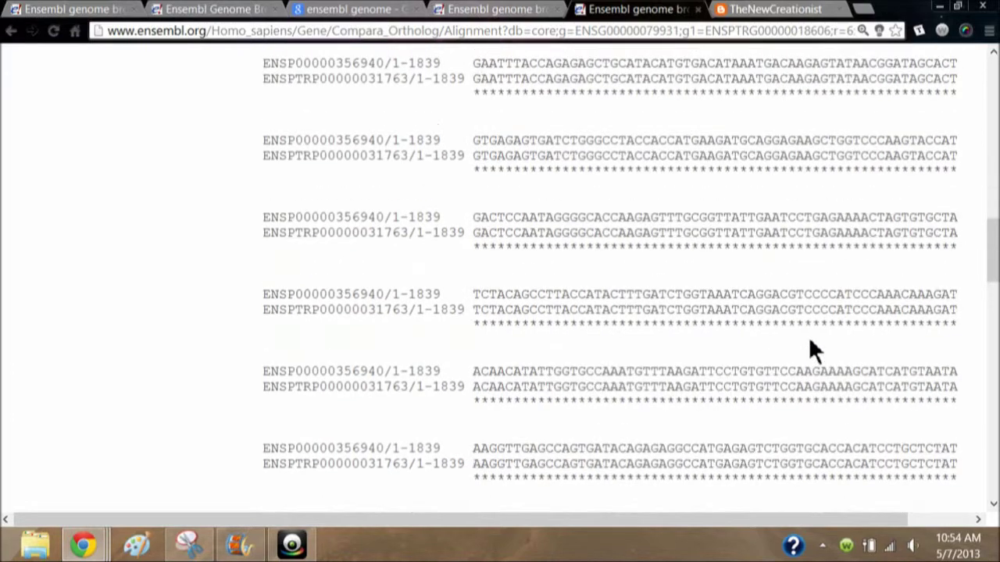
{"action": "scroll", "coordinate": [810, 342], "scroll_direction": "down", "scroll_amount": 10}
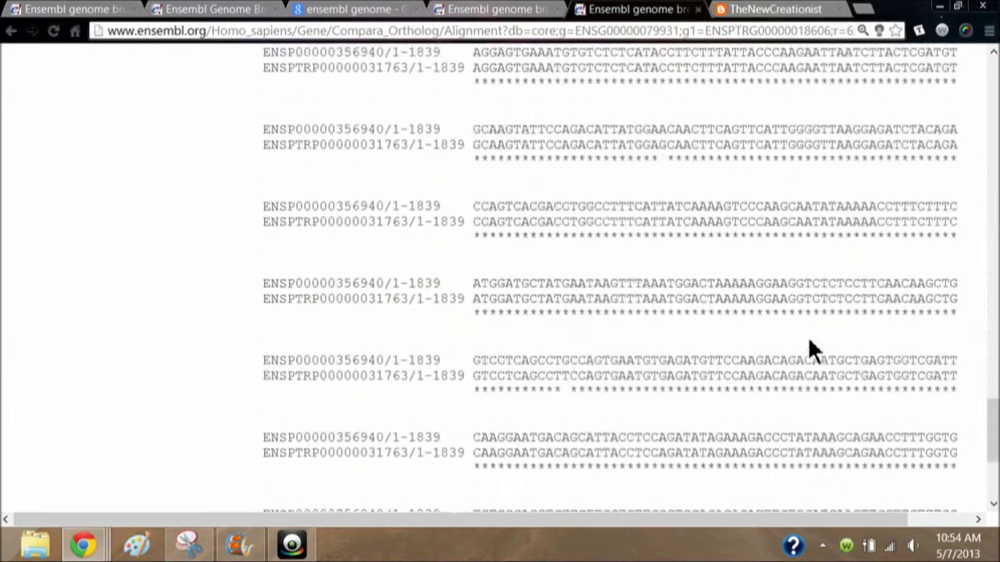
{"action": "scroll", "coordinate": [807, 352], "scroll_direction": "up", "scroll_amount": 20}
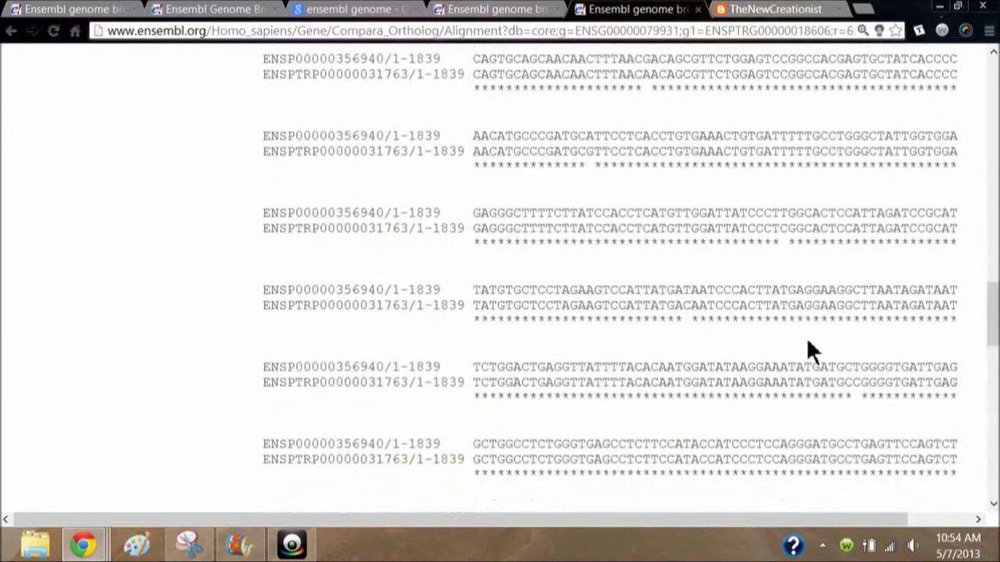
{"action": "scroll", "coordinate": [807, 351], "scroll_direction": "up", "scroll_amount": 10}
{"action": "scroll", "coordinate": [809, 342], "scroll_direction": "up", "scroll_amount": 10}
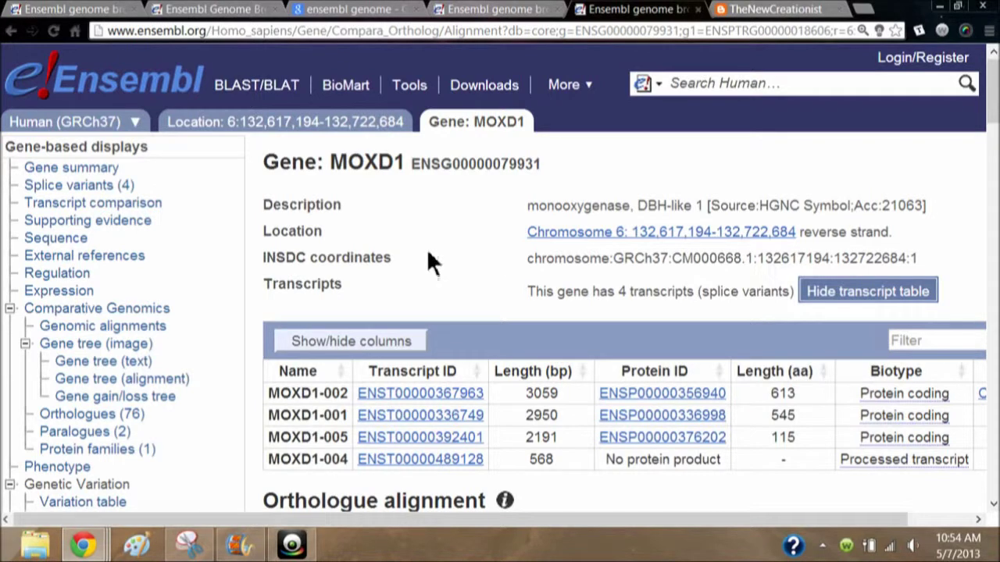
View the MOXD1 location on chromosome 6, then return to the Human genome page and its species search.
{"action": "left_click", "coordinate": [248, 128]}
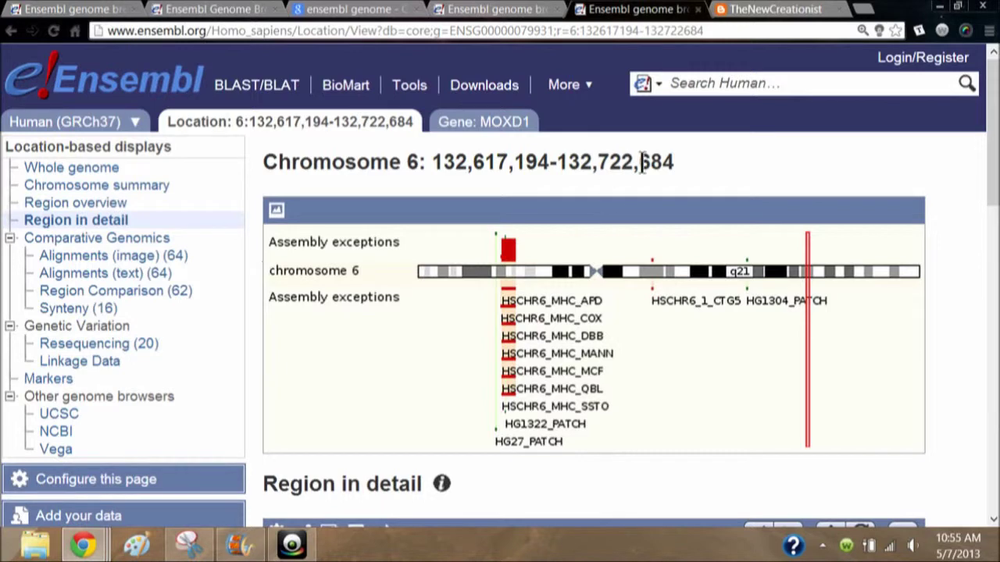
{"action": "left_click", "coordinate": [63, 122]}
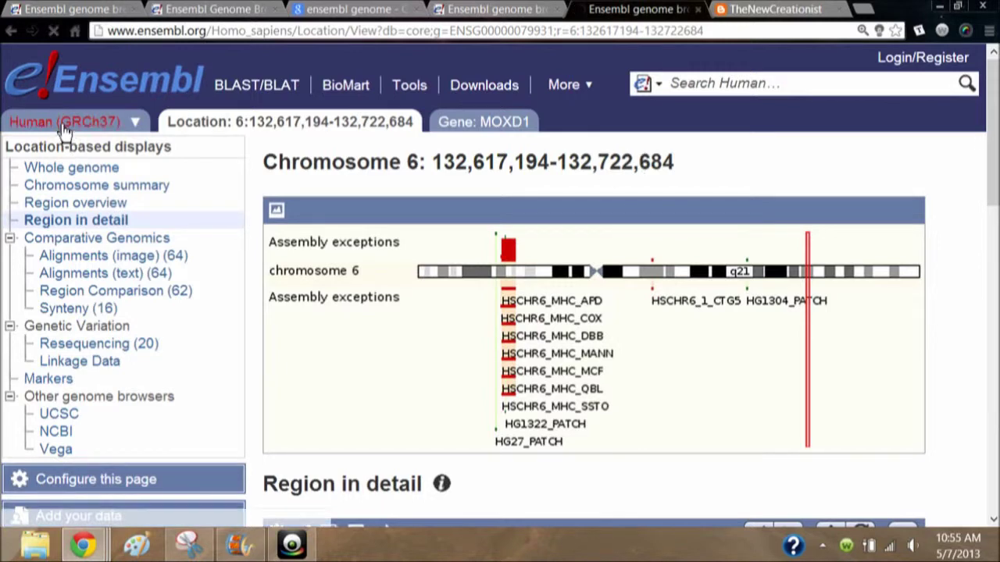
{"action": "left_click", "coordinate": [727, 86]}
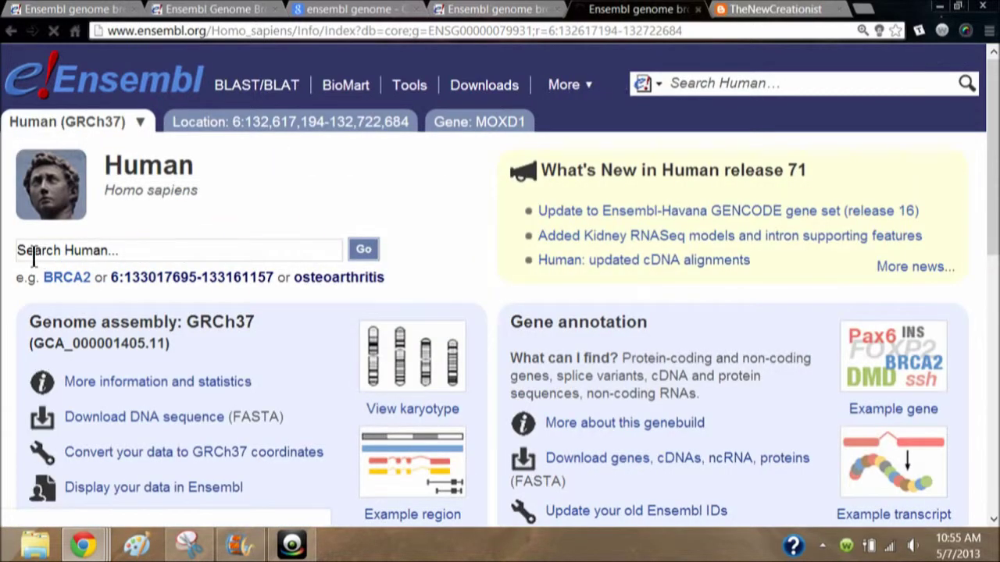
{"action": "left_click", "coordinate": [36, 251]}
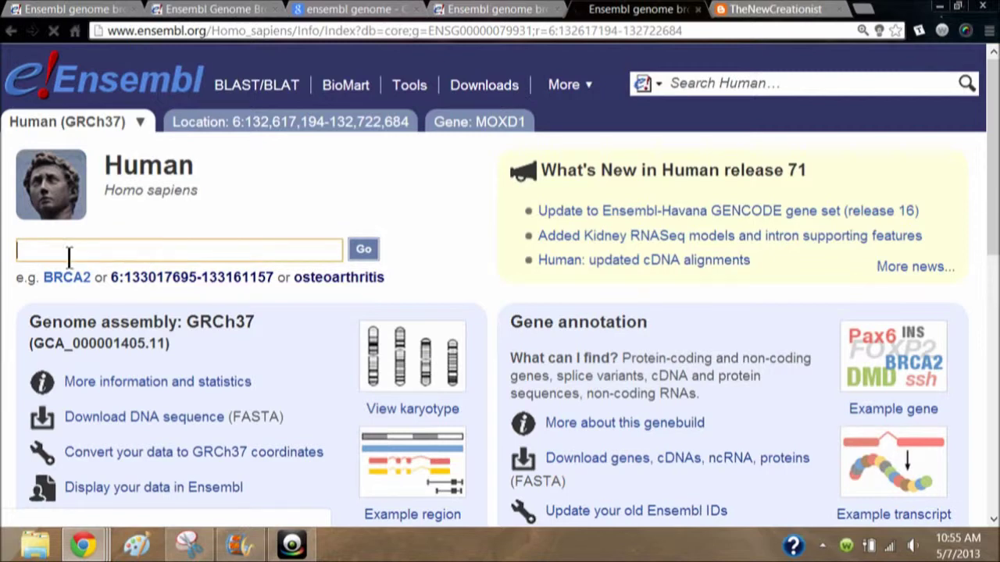
Go to the Ensembl home page and set the search species to Human.
{"action": "left_click", "coordinate": [69, 84]}
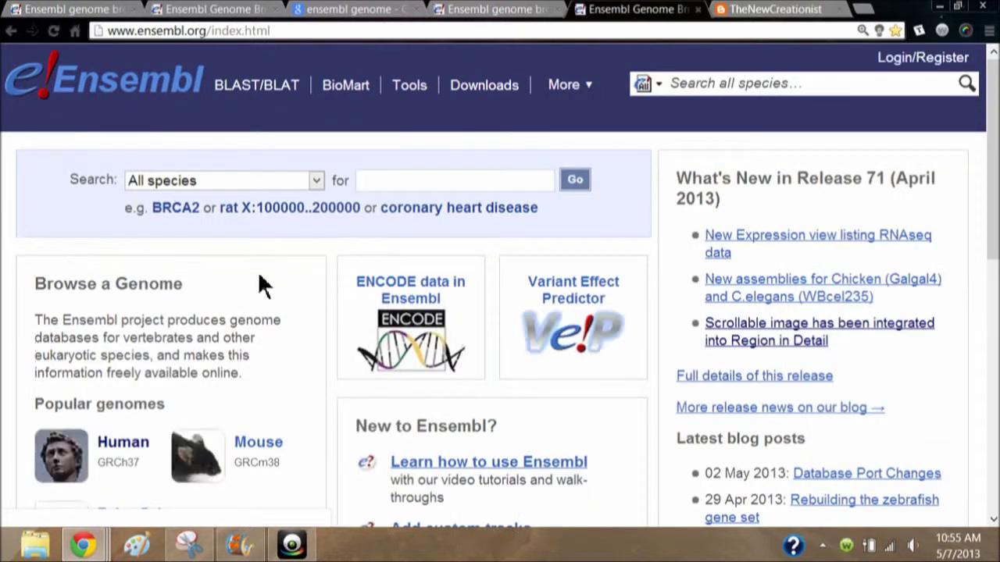
{"action": "left_click", "coordinate": [391, 181]}
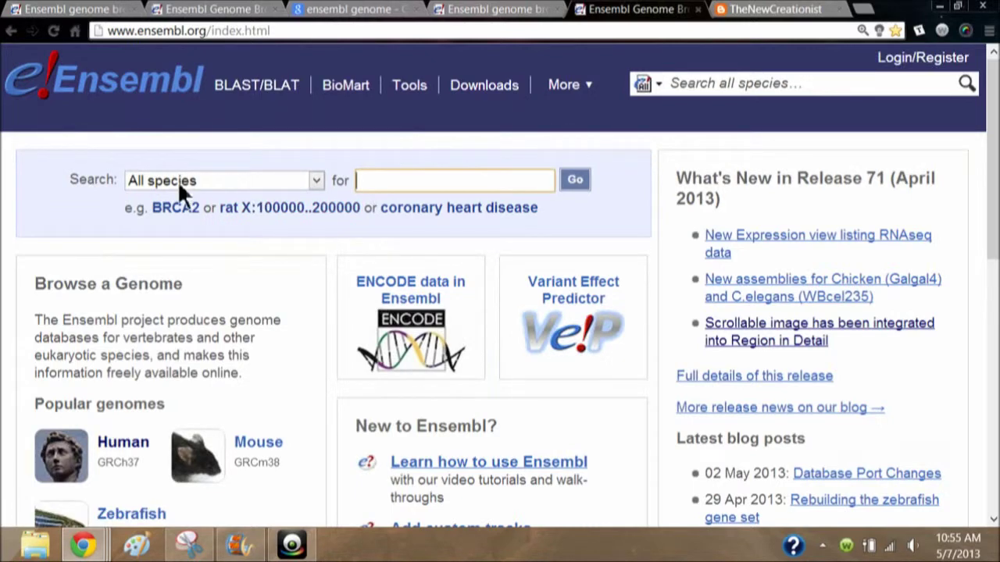
{"action": "left_click", "coordinate": [314, 181]}
{"action": "scroll", "coordinate": [189, 443], "scroll_direction": "down", "scroll_amount": 3}
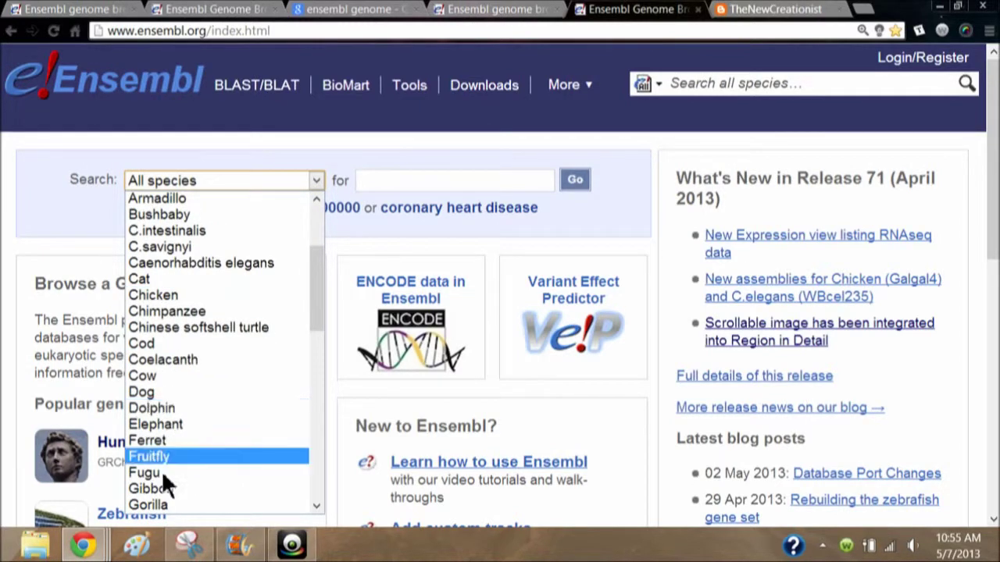
{"action": "scroll", "coordinate": [160, 479], "scroll_direction": "down", "scroll_amount": 3}
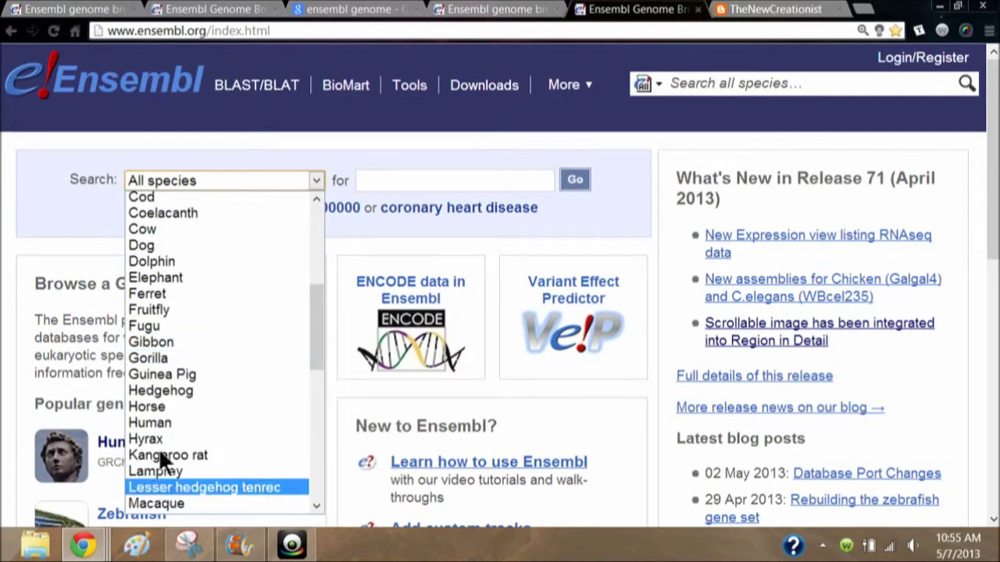
{"action": "left_click", "coordinate": [157, 424]}
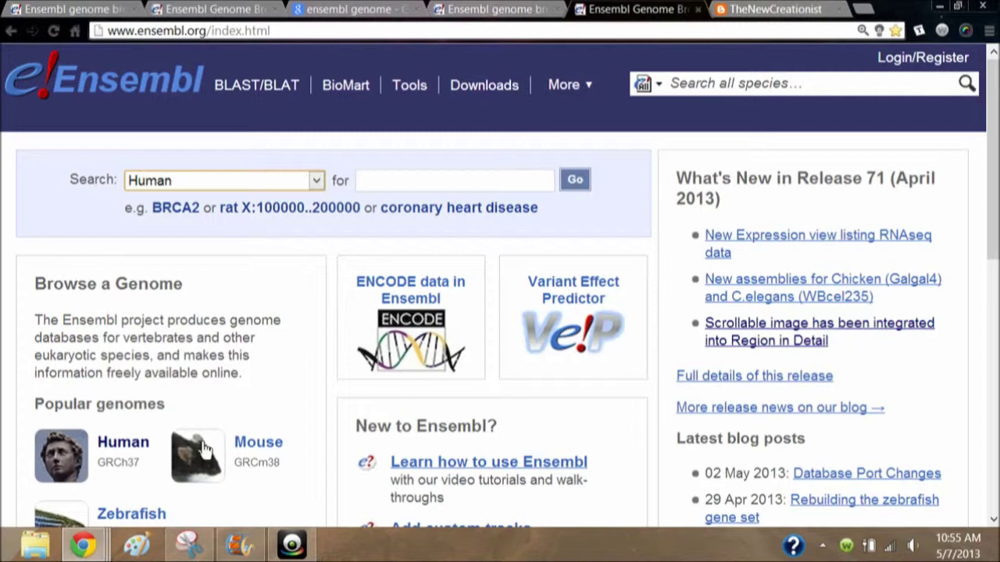
{"action": "left_click", "coordinate": [293, 547]}
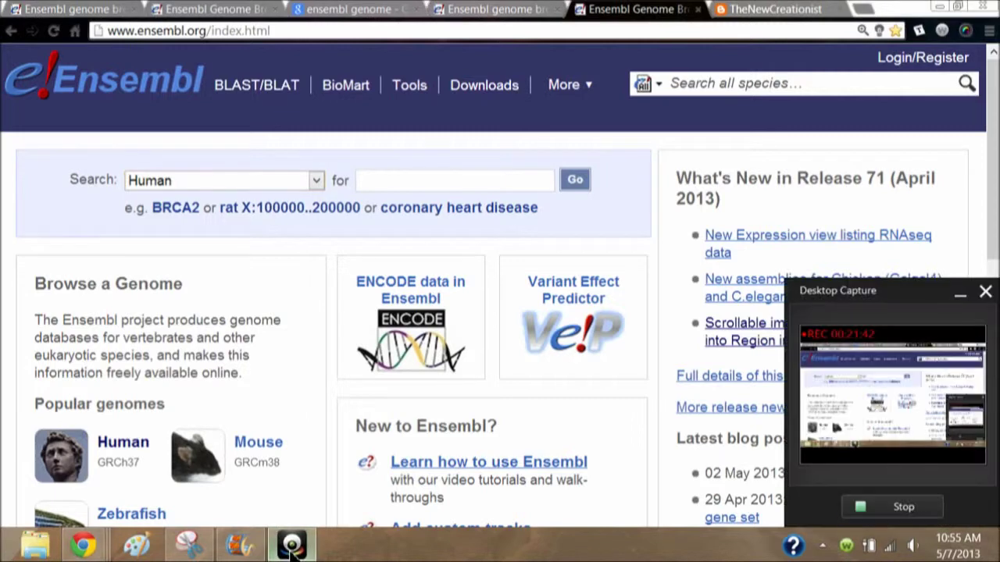